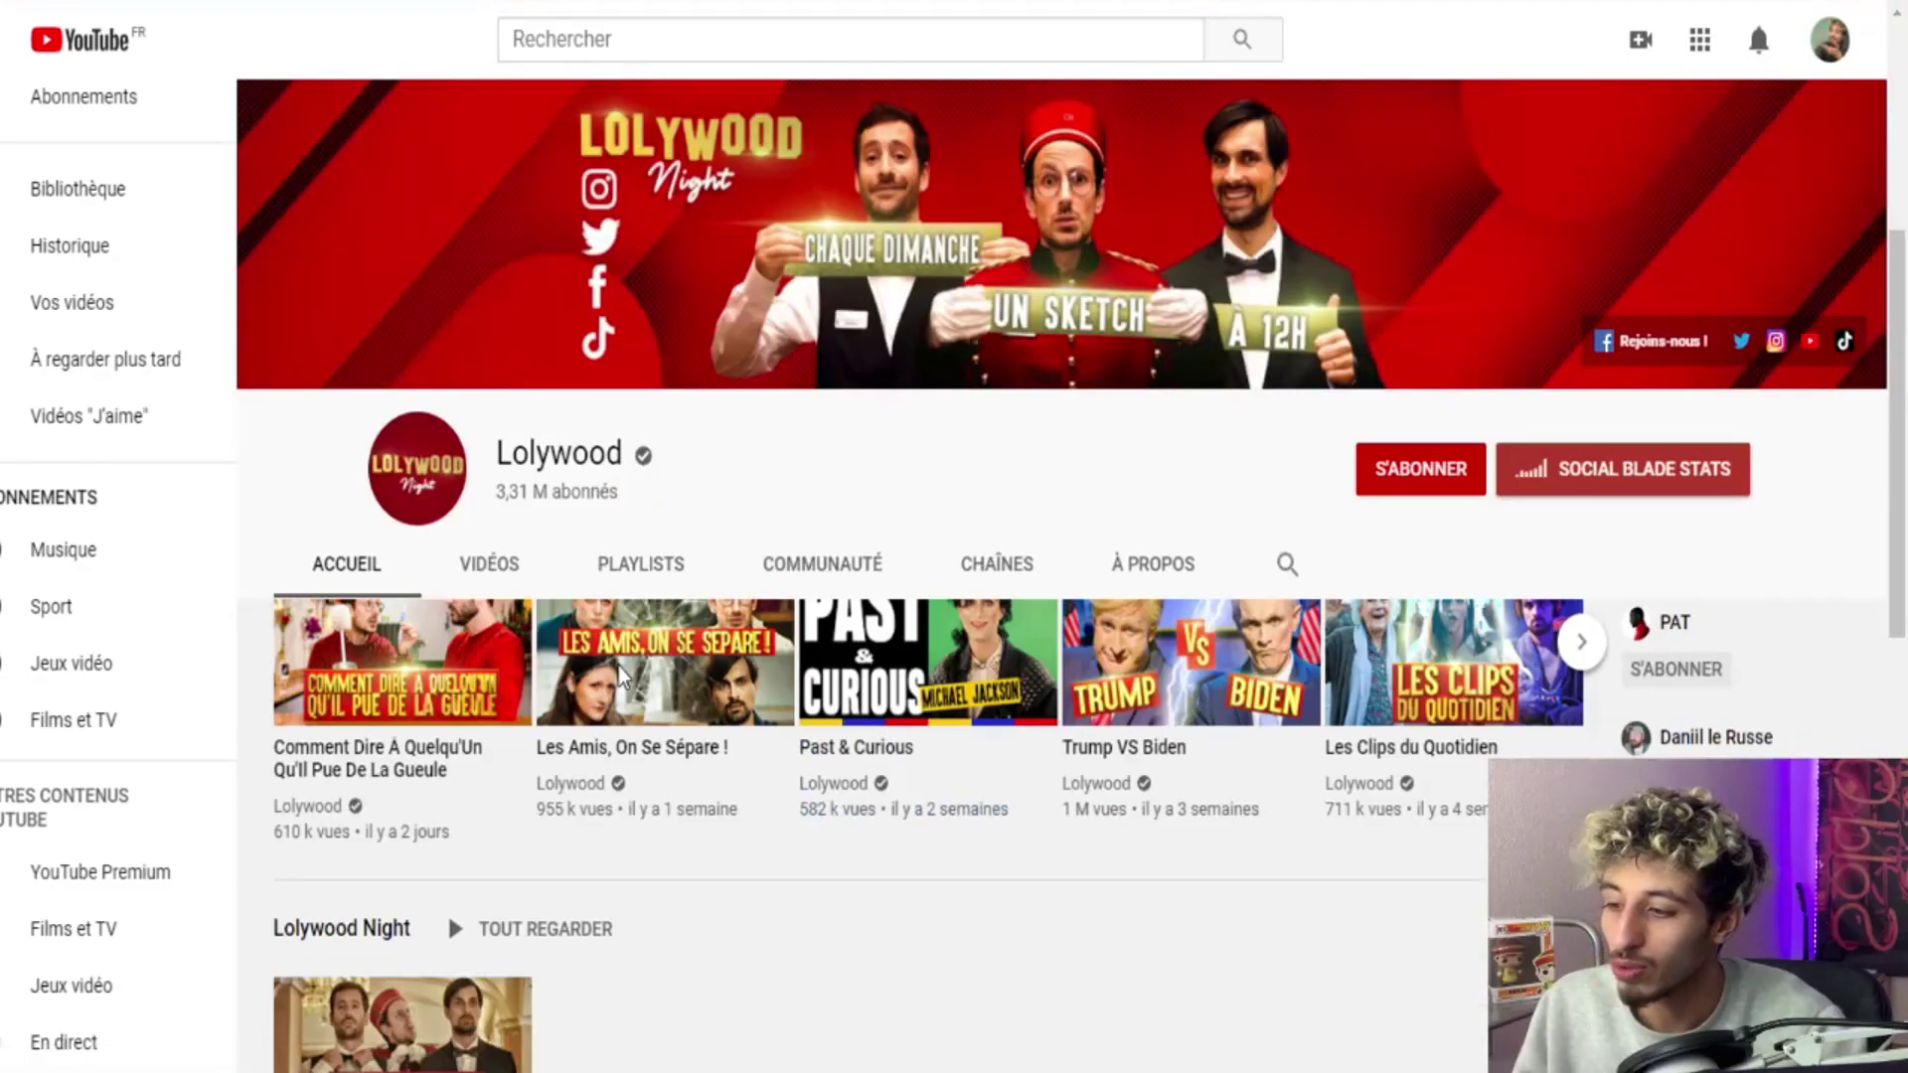
Scroll up and down through the Lolywood channel's video rows.
scroll(621, 661, "down", 6)
scroll(630, 648, "down", 3)
scroll(685, 626, "up", 3)
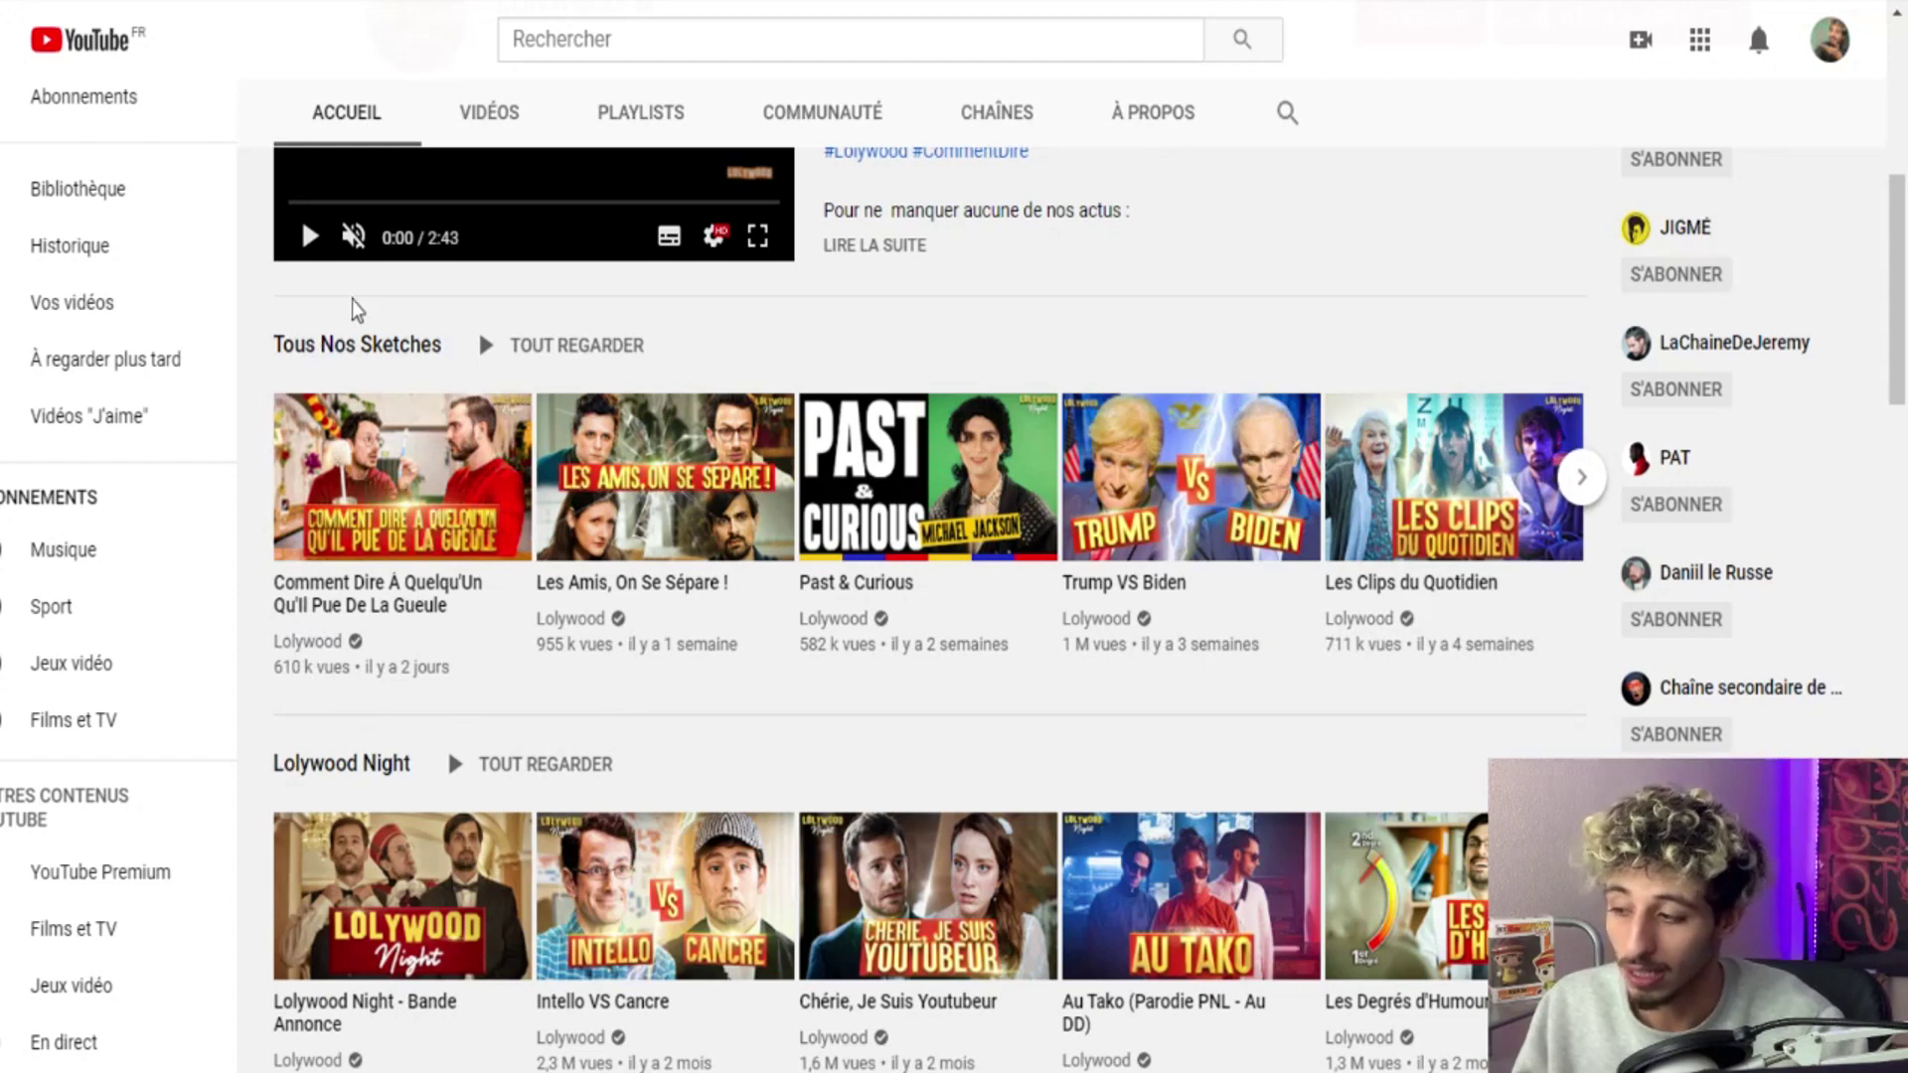
scroll(268, 601, "down", 5)
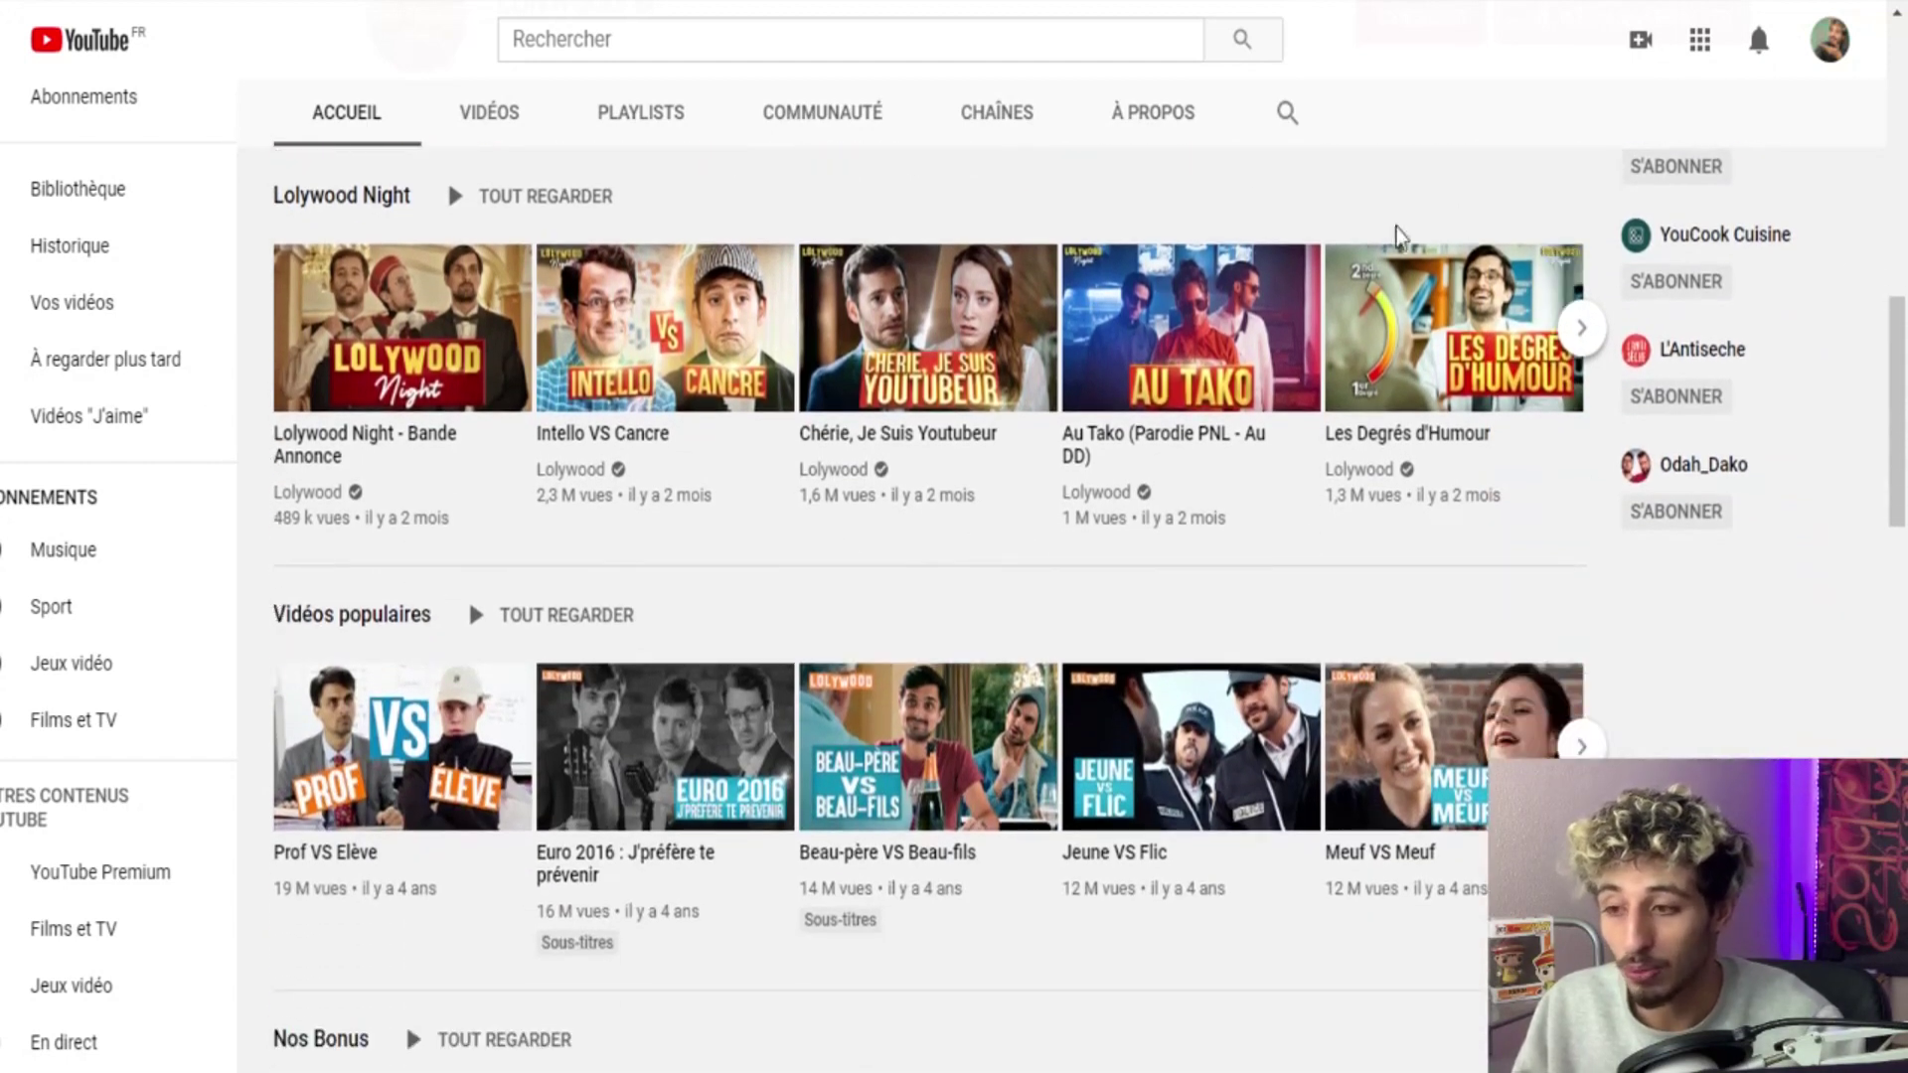
scroll(457, 512, "down", 1)
scroll(315, 503, "down", 8)
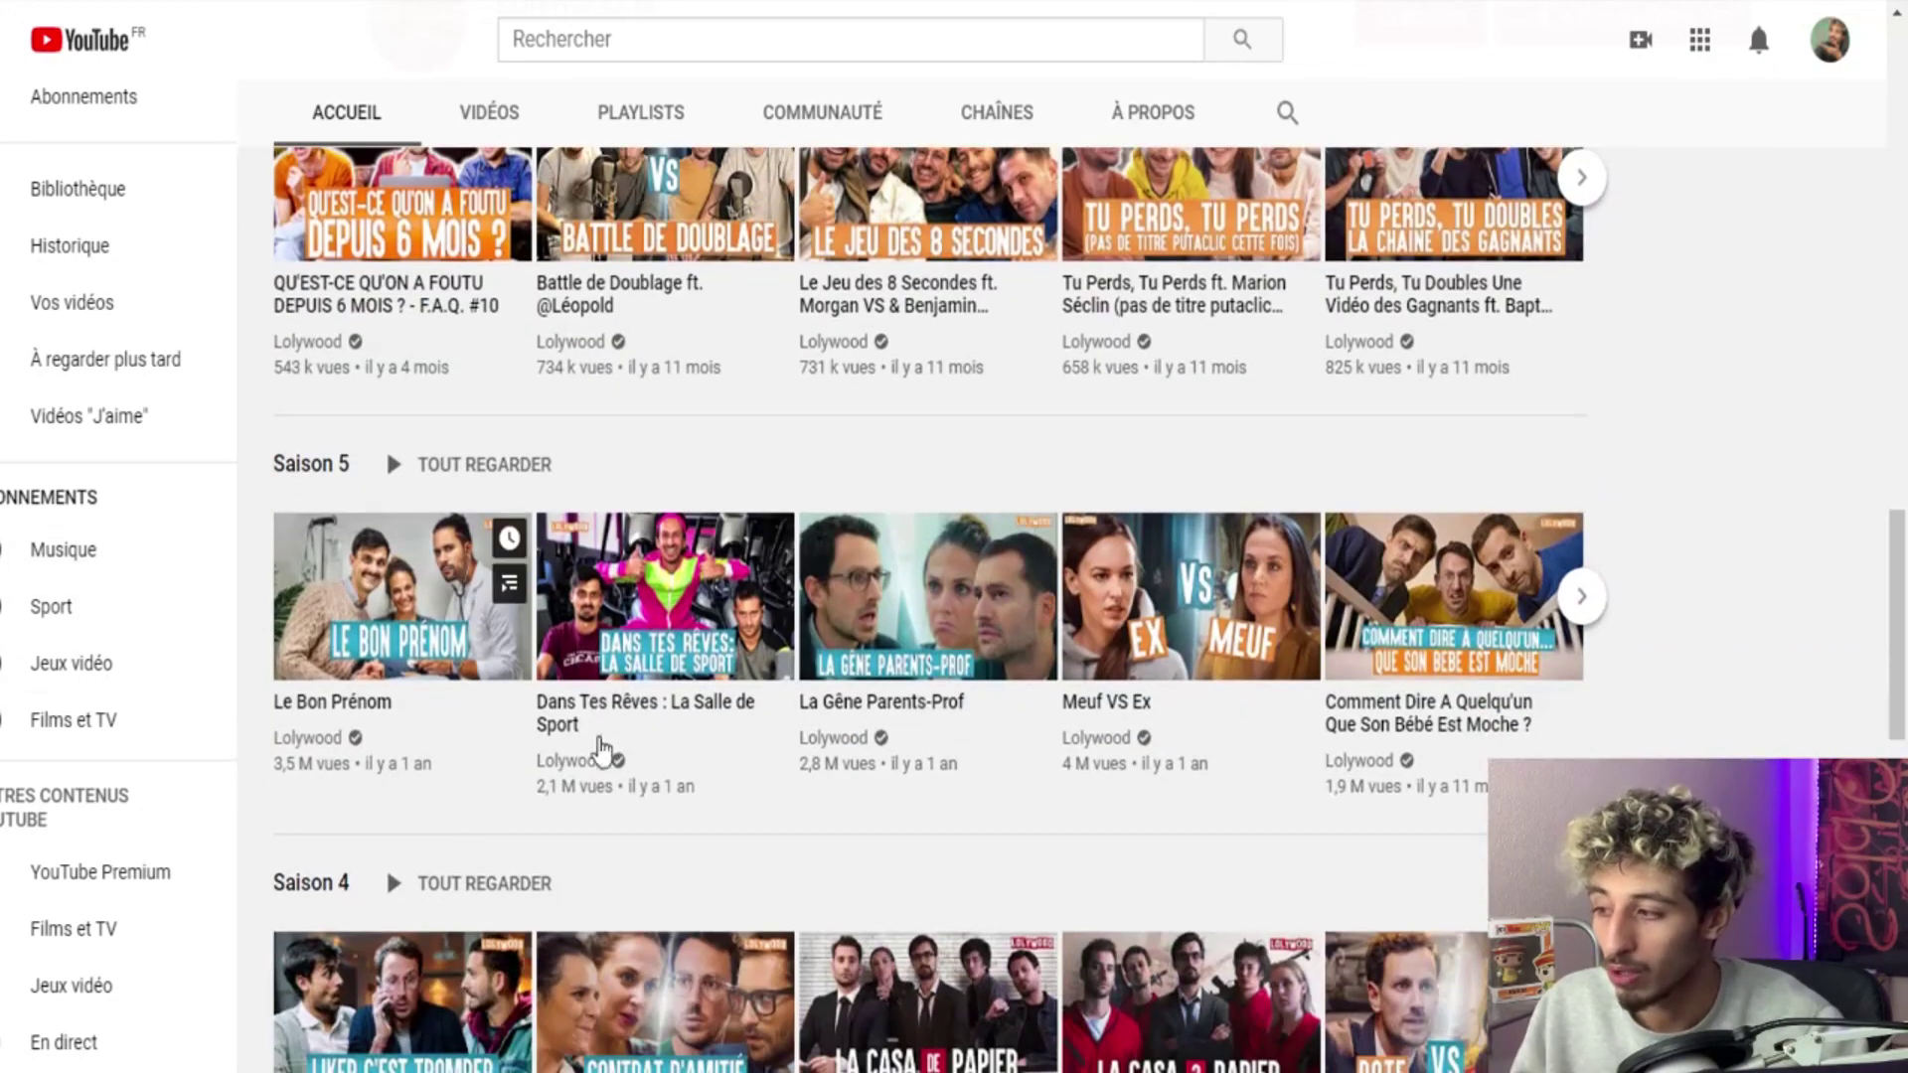
scroll(556, 596, "up", 10)
scroll(521, 509, "up", 8)
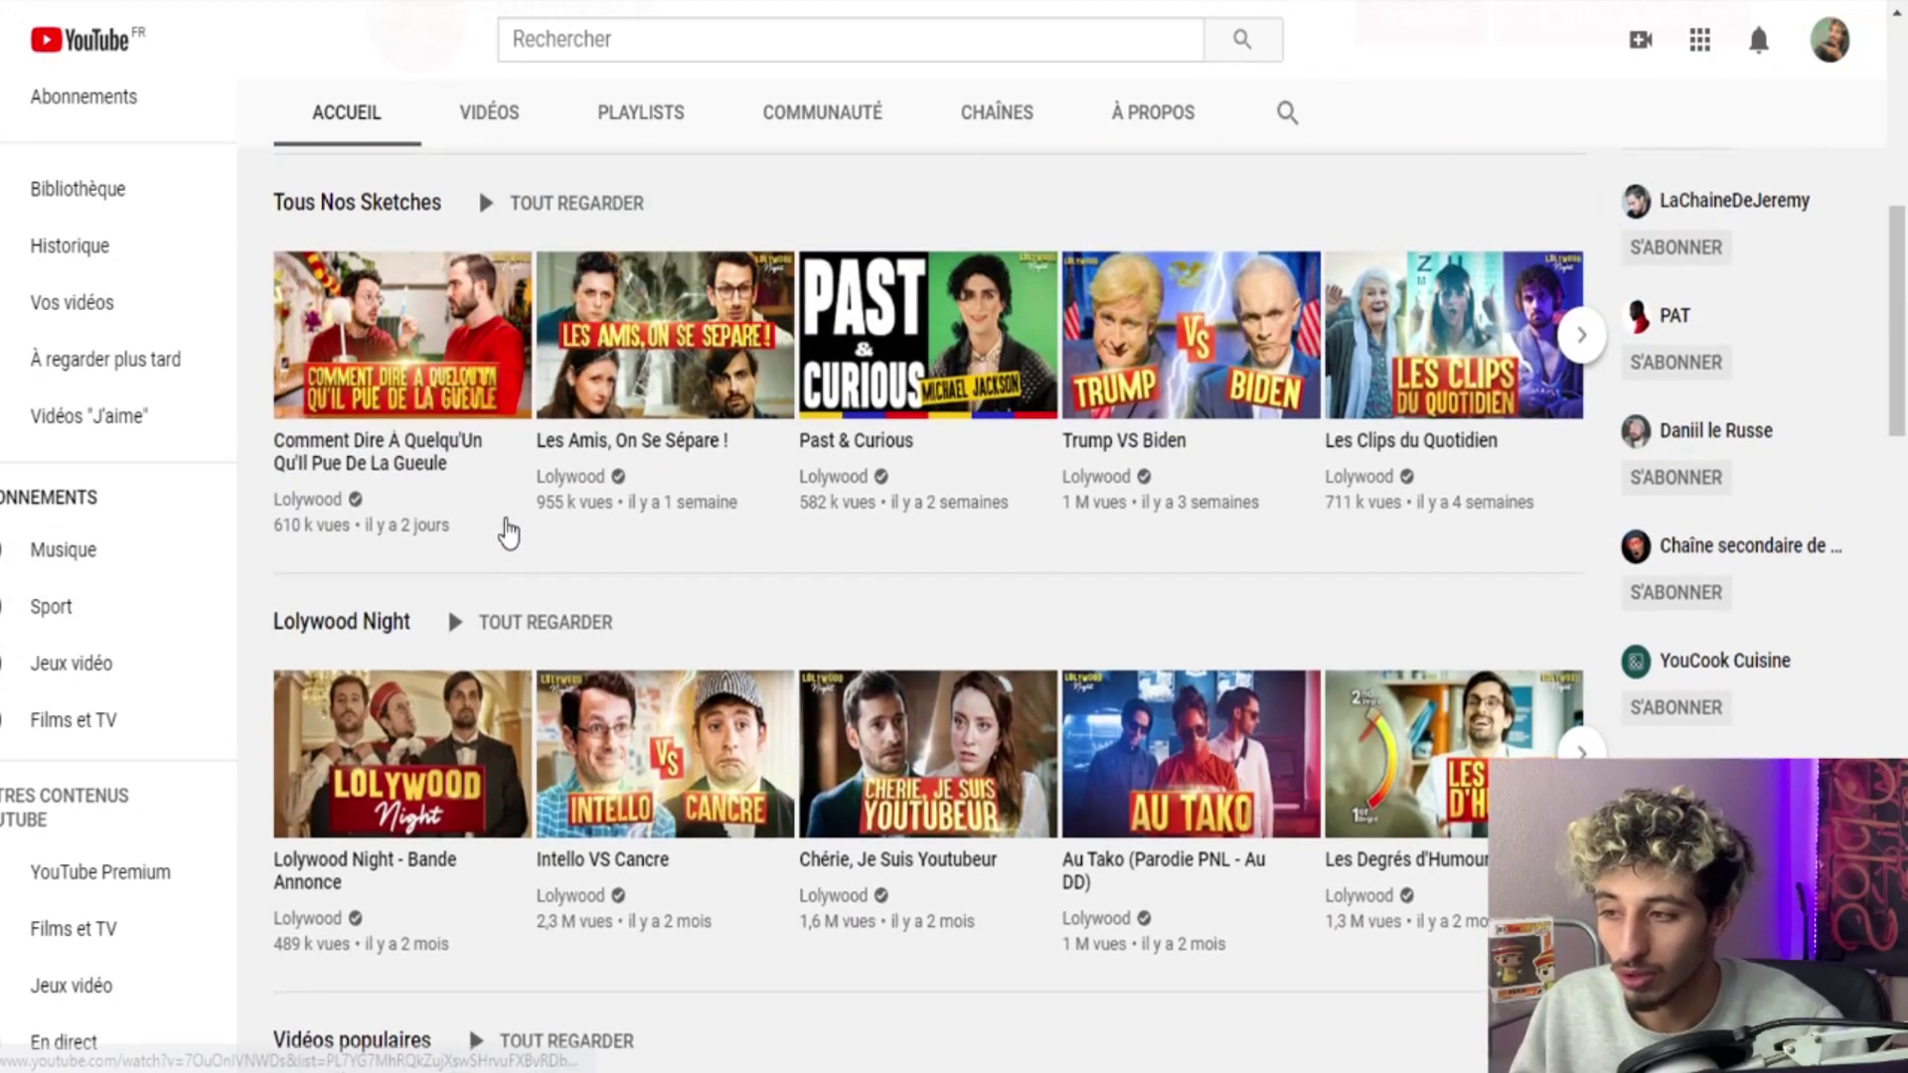
scroll(909, 384, "up", 4)
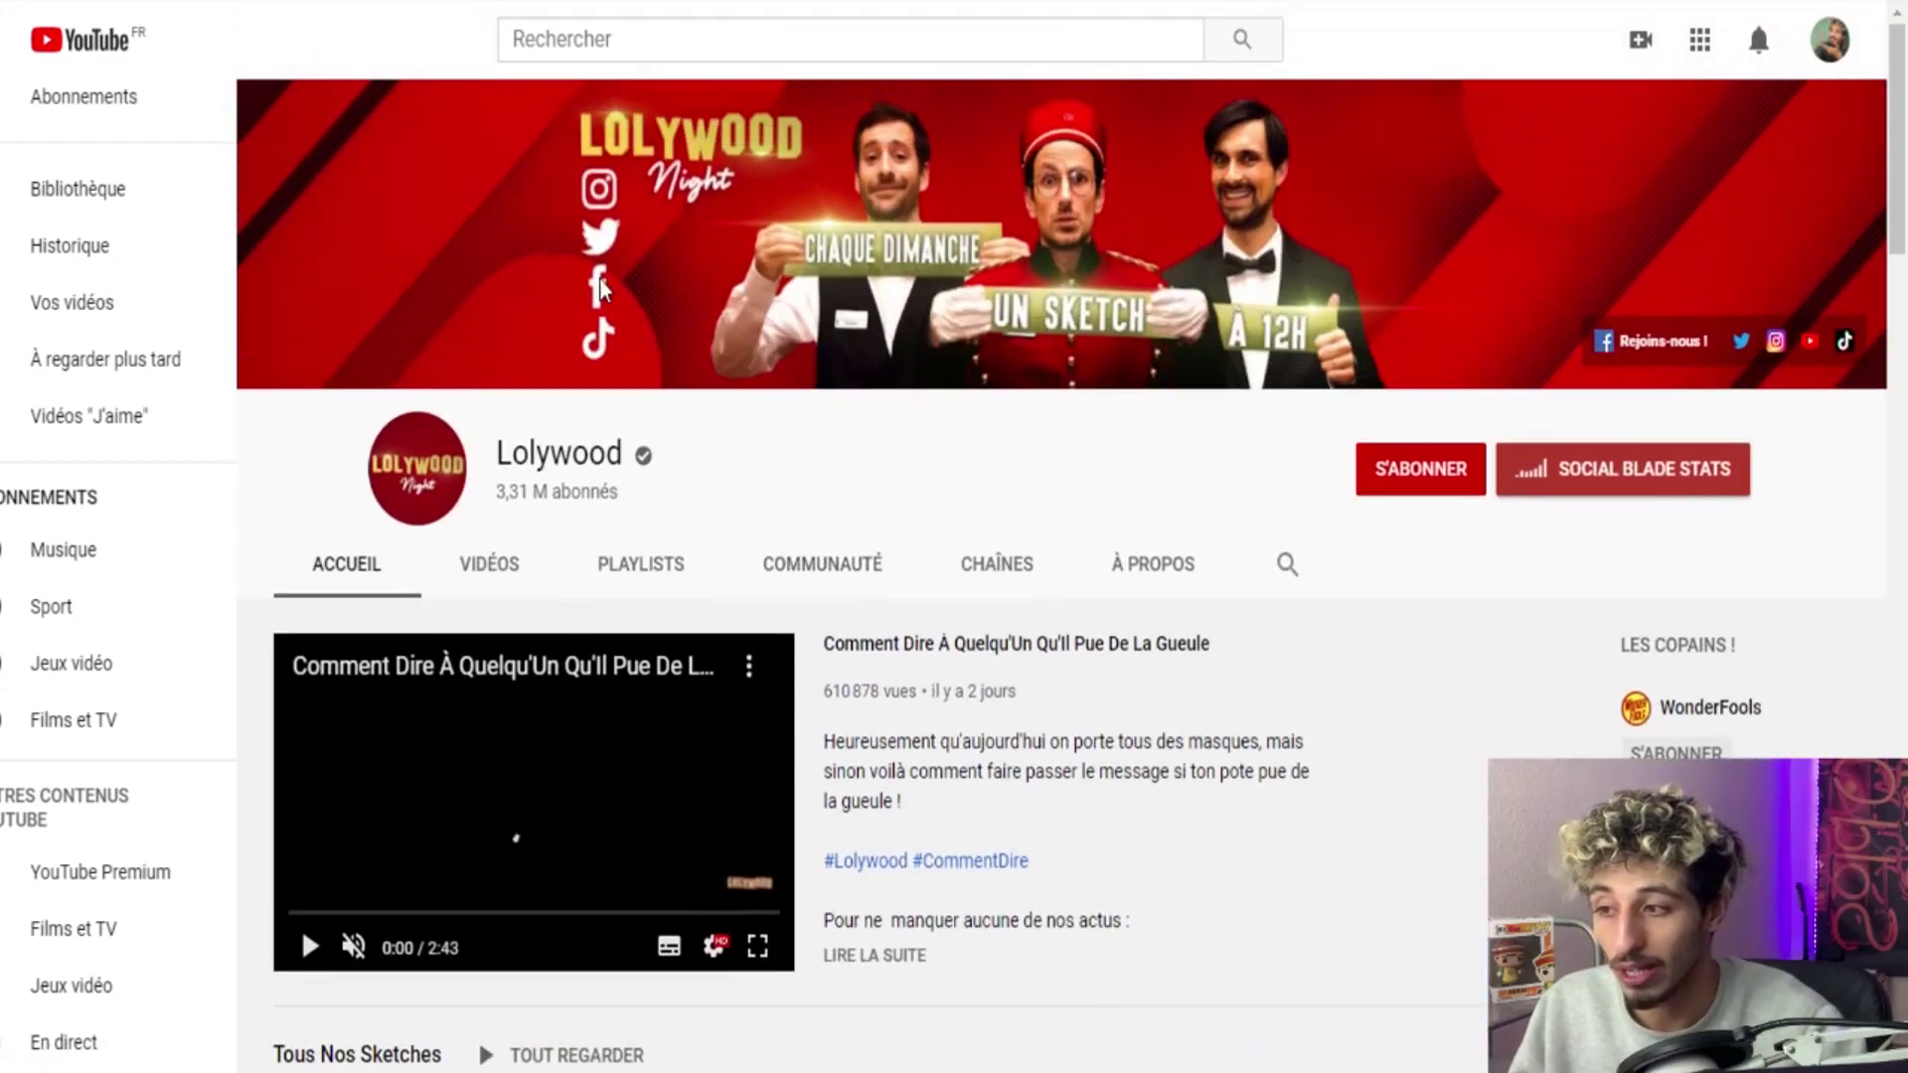
scroll(1141, 809, "down", 12)
scroll(914, 685, "down", 10)
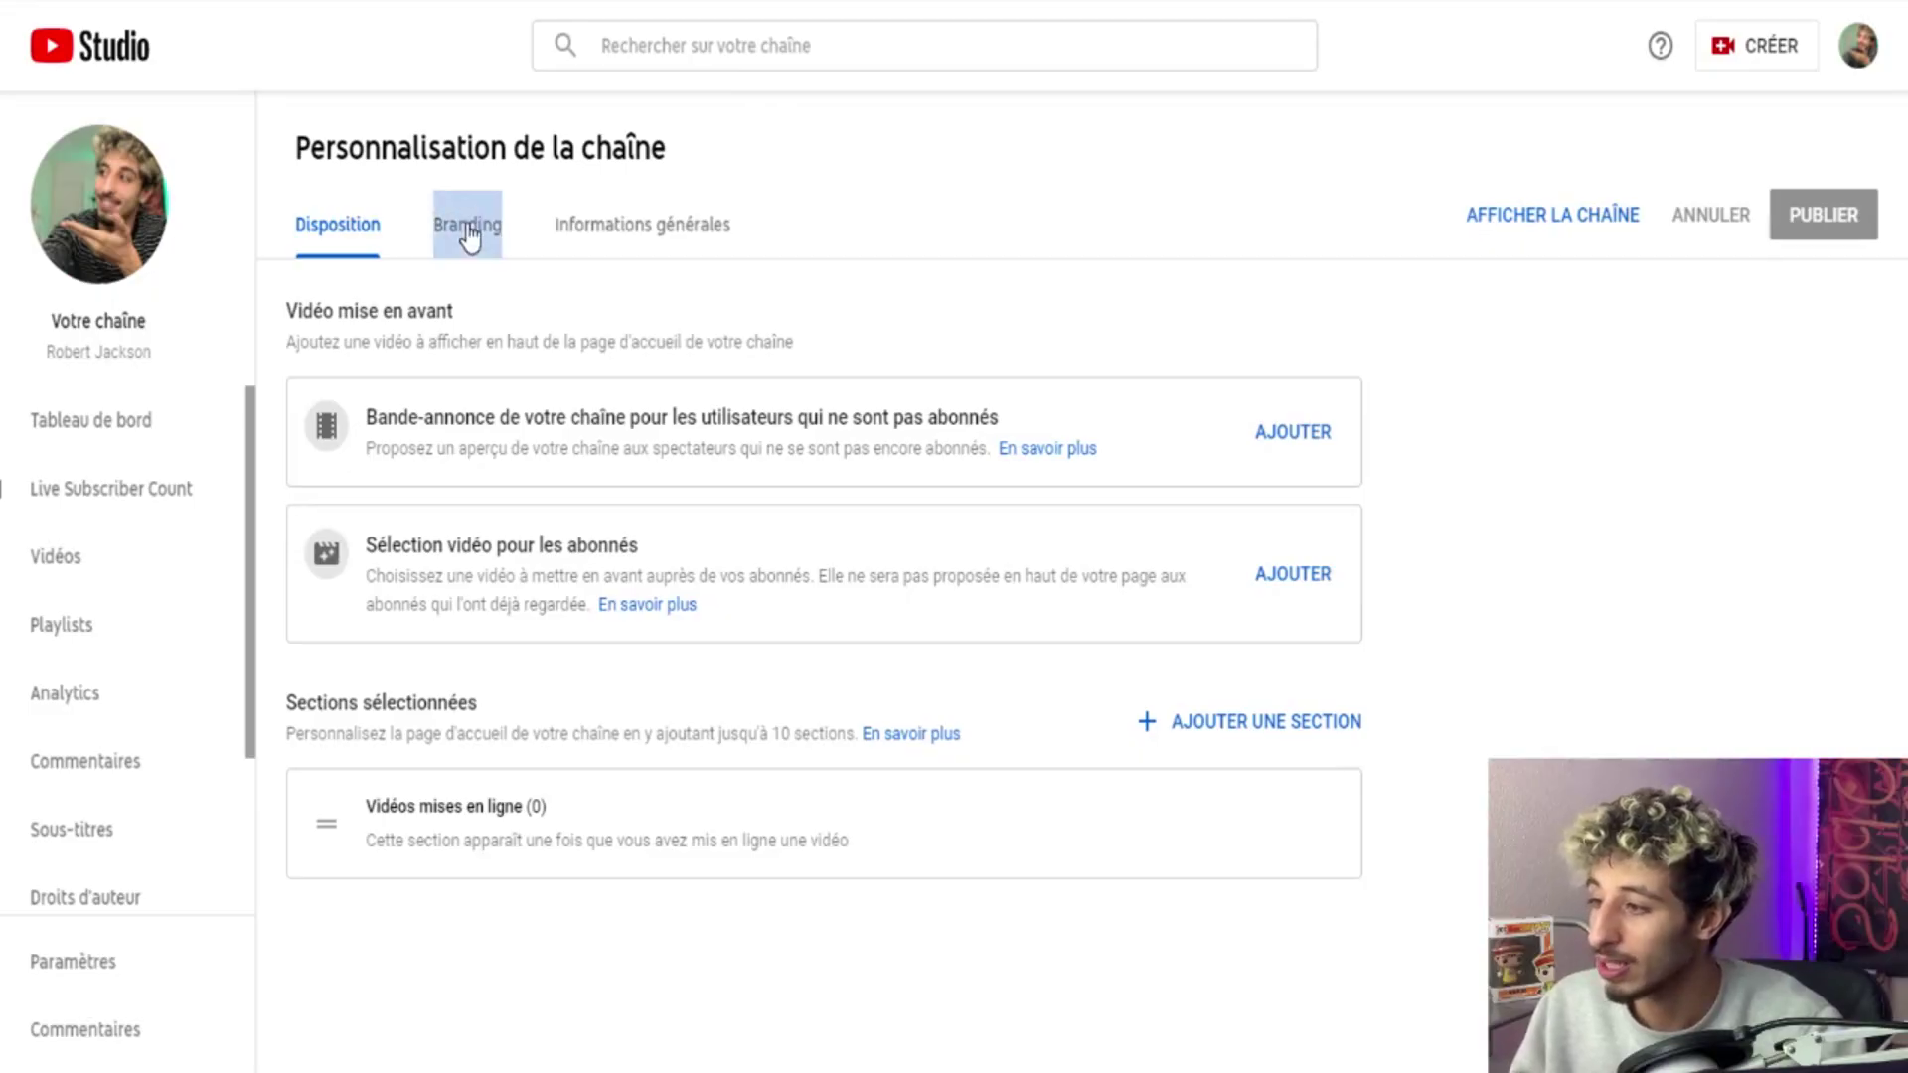
Switch to the Branding settings, check the image sections, then go to your own channel page.
left_click(468, 233)
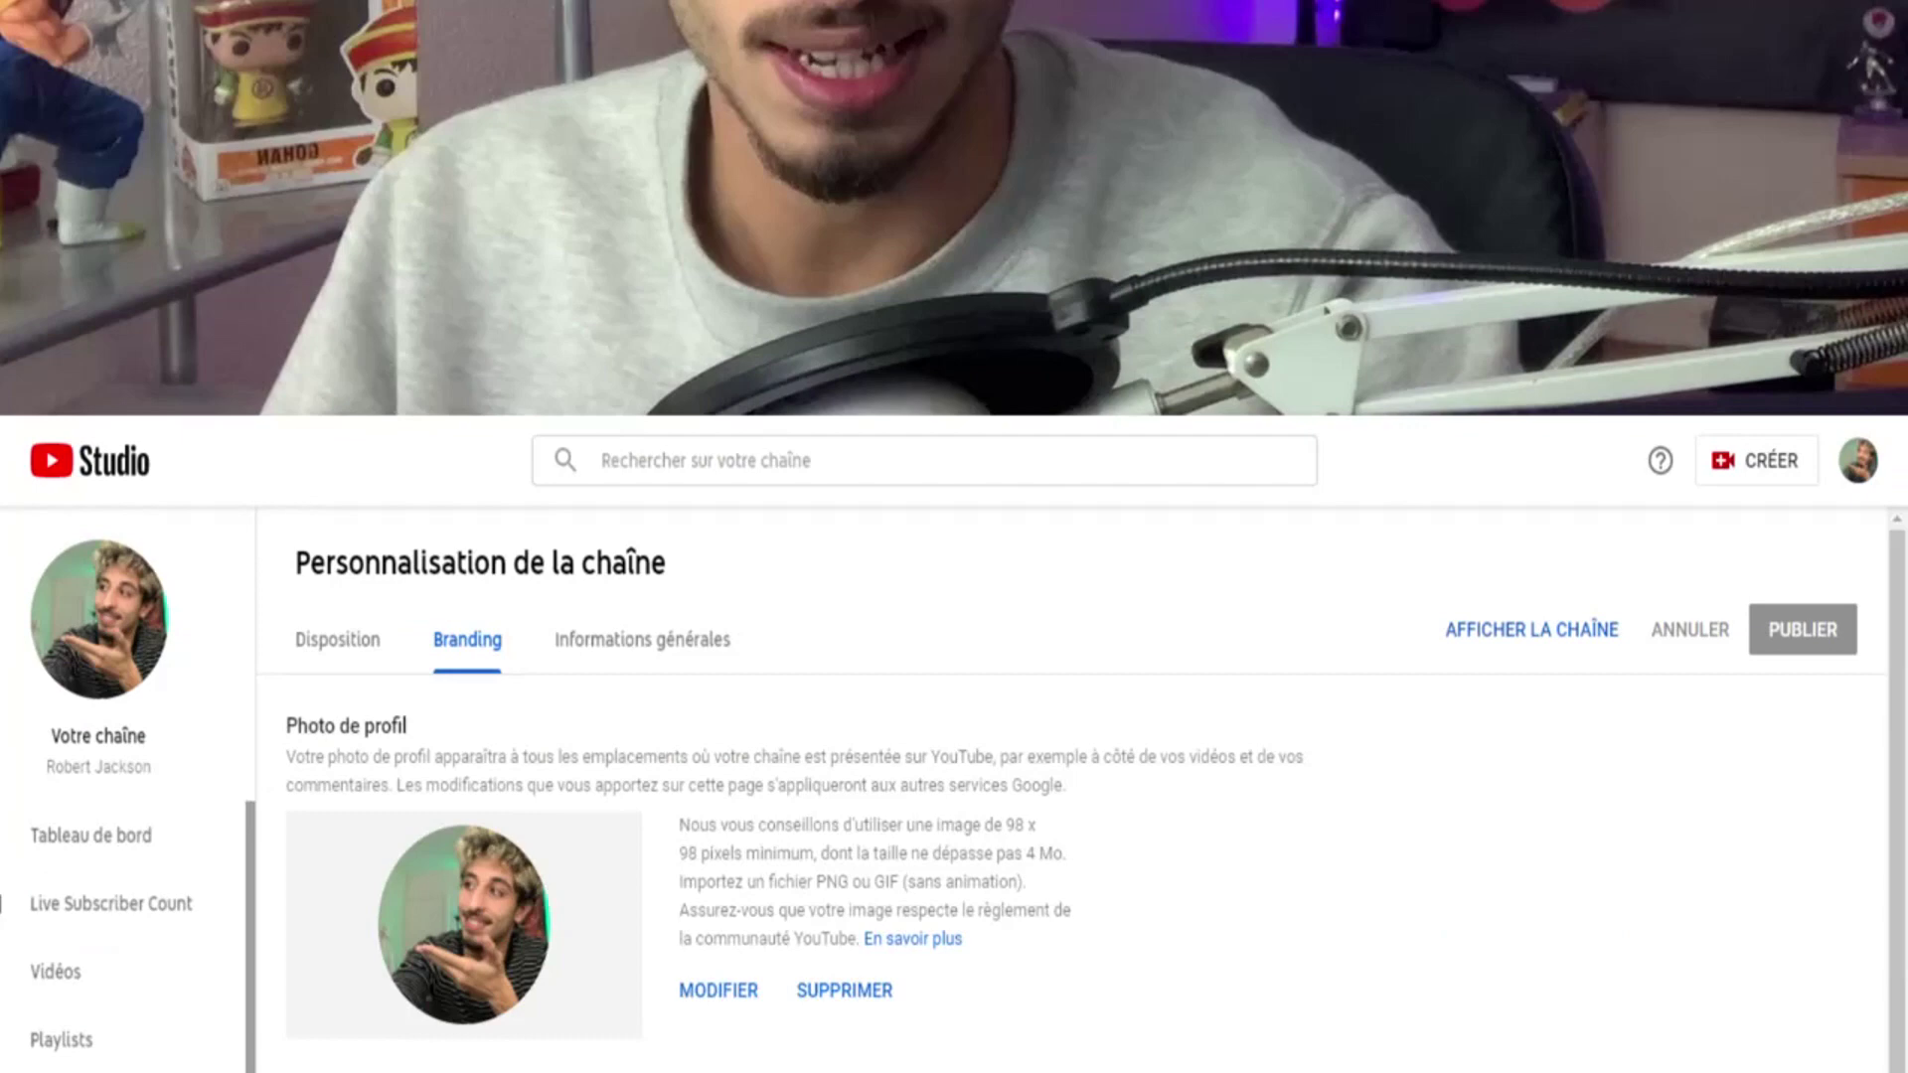
scroll(701, 990, "down", 3)
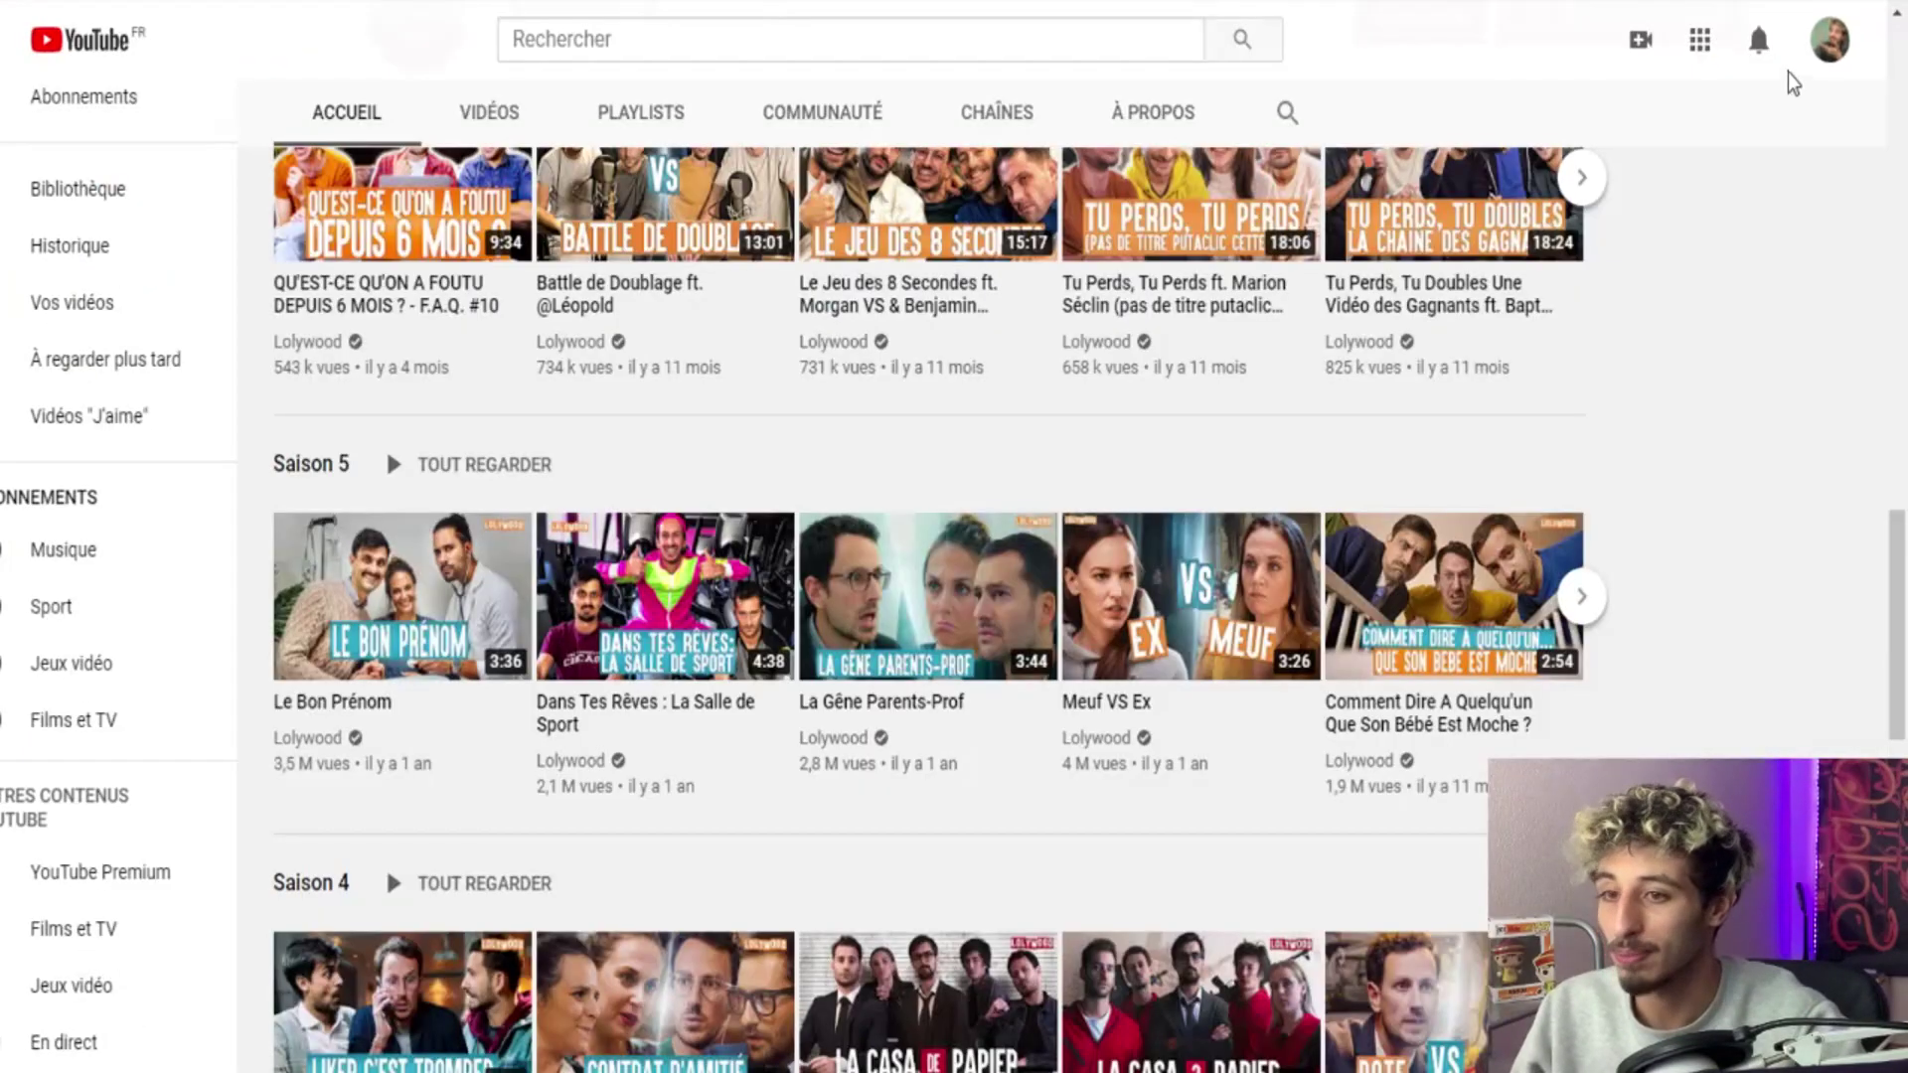
left_click(1829, 40)
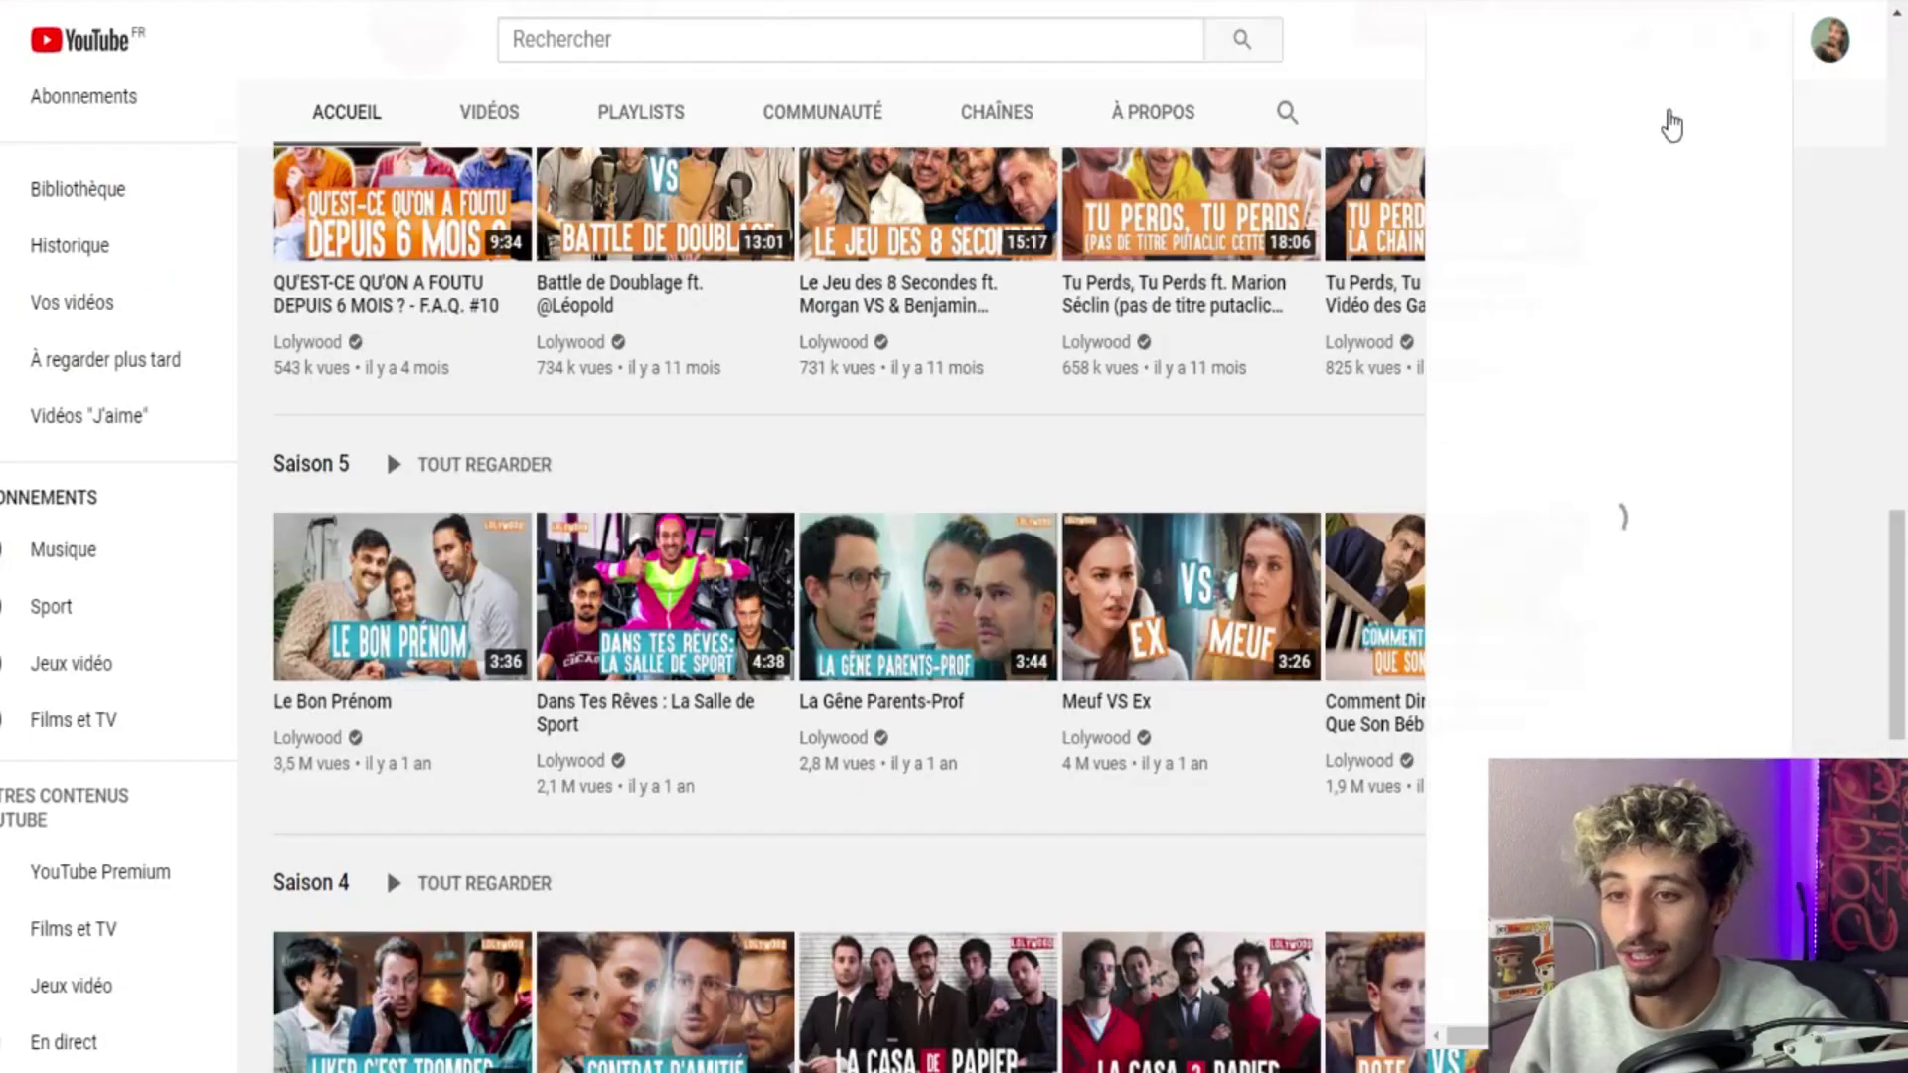
left_click(1564, 201)
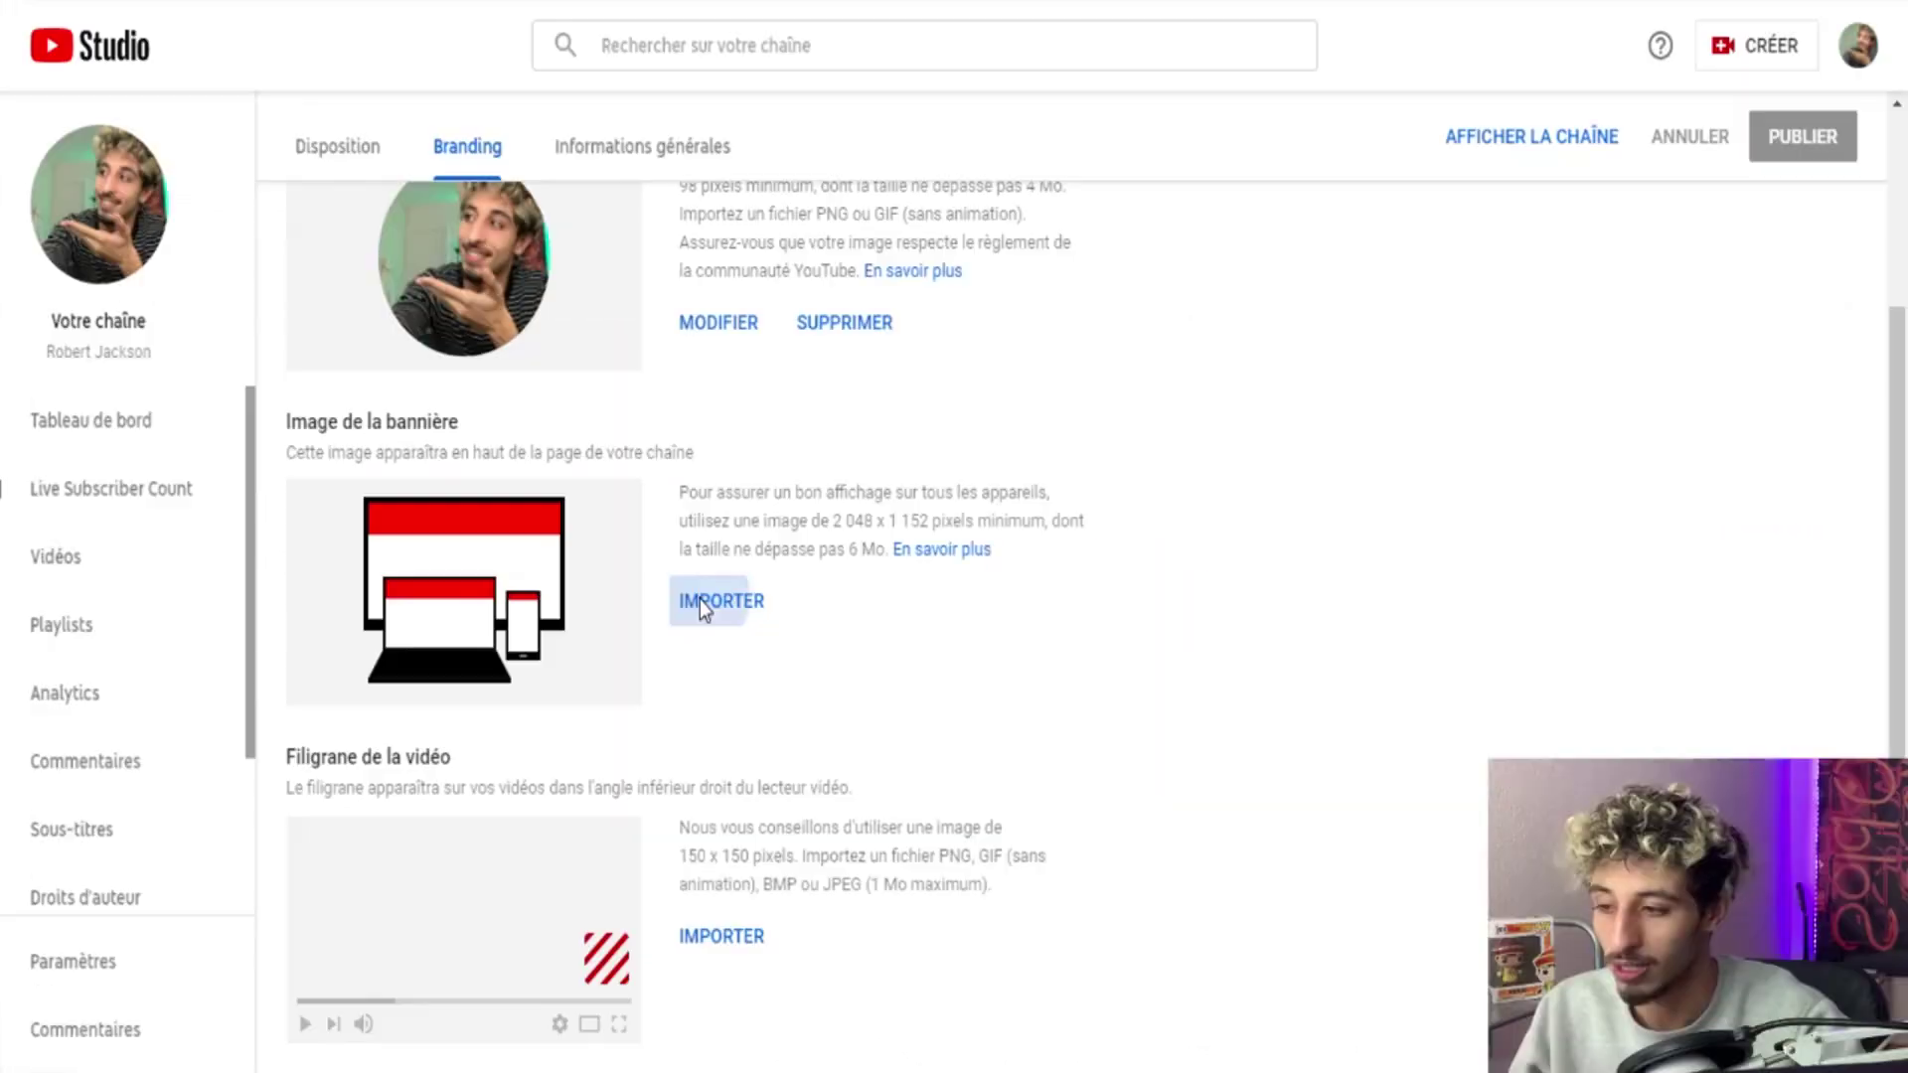
Upload the 'yesss' image as the channel banner.
left_click(1124, 614)
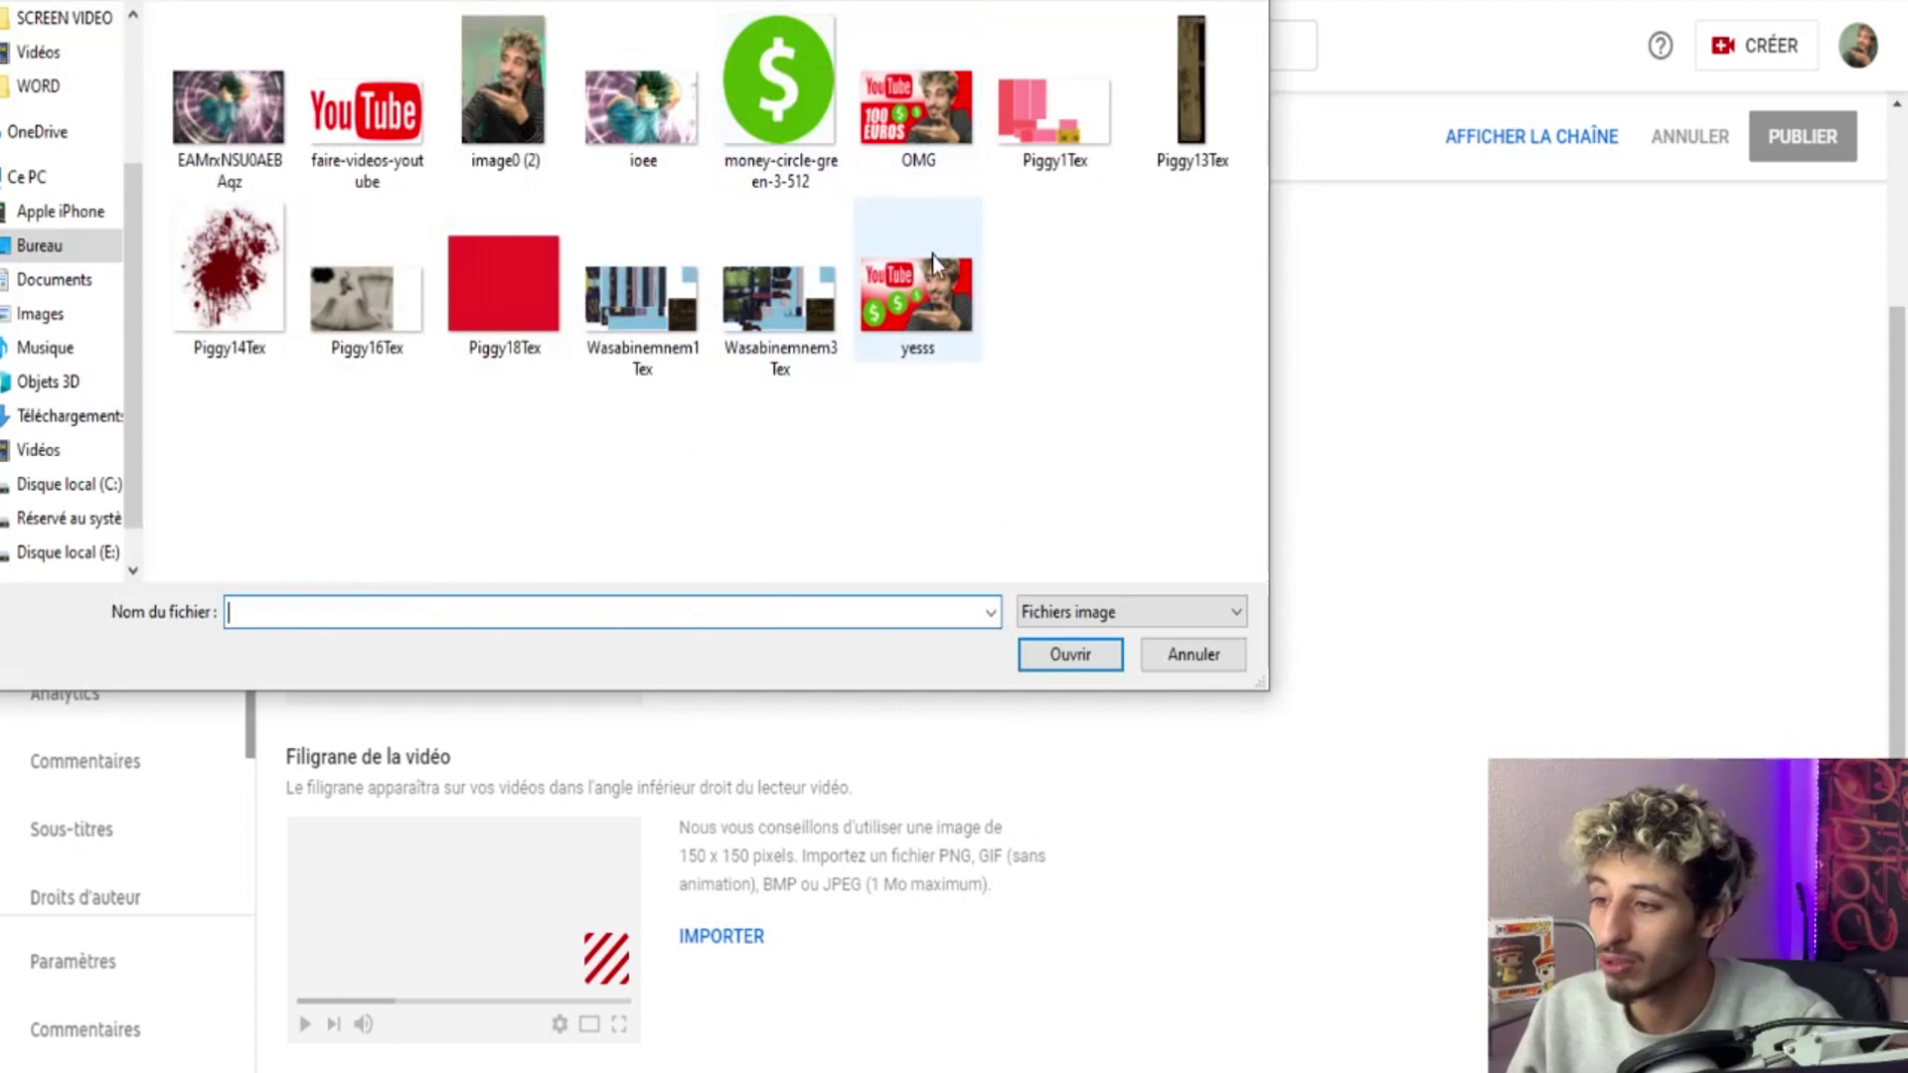
double_click(916, 291)
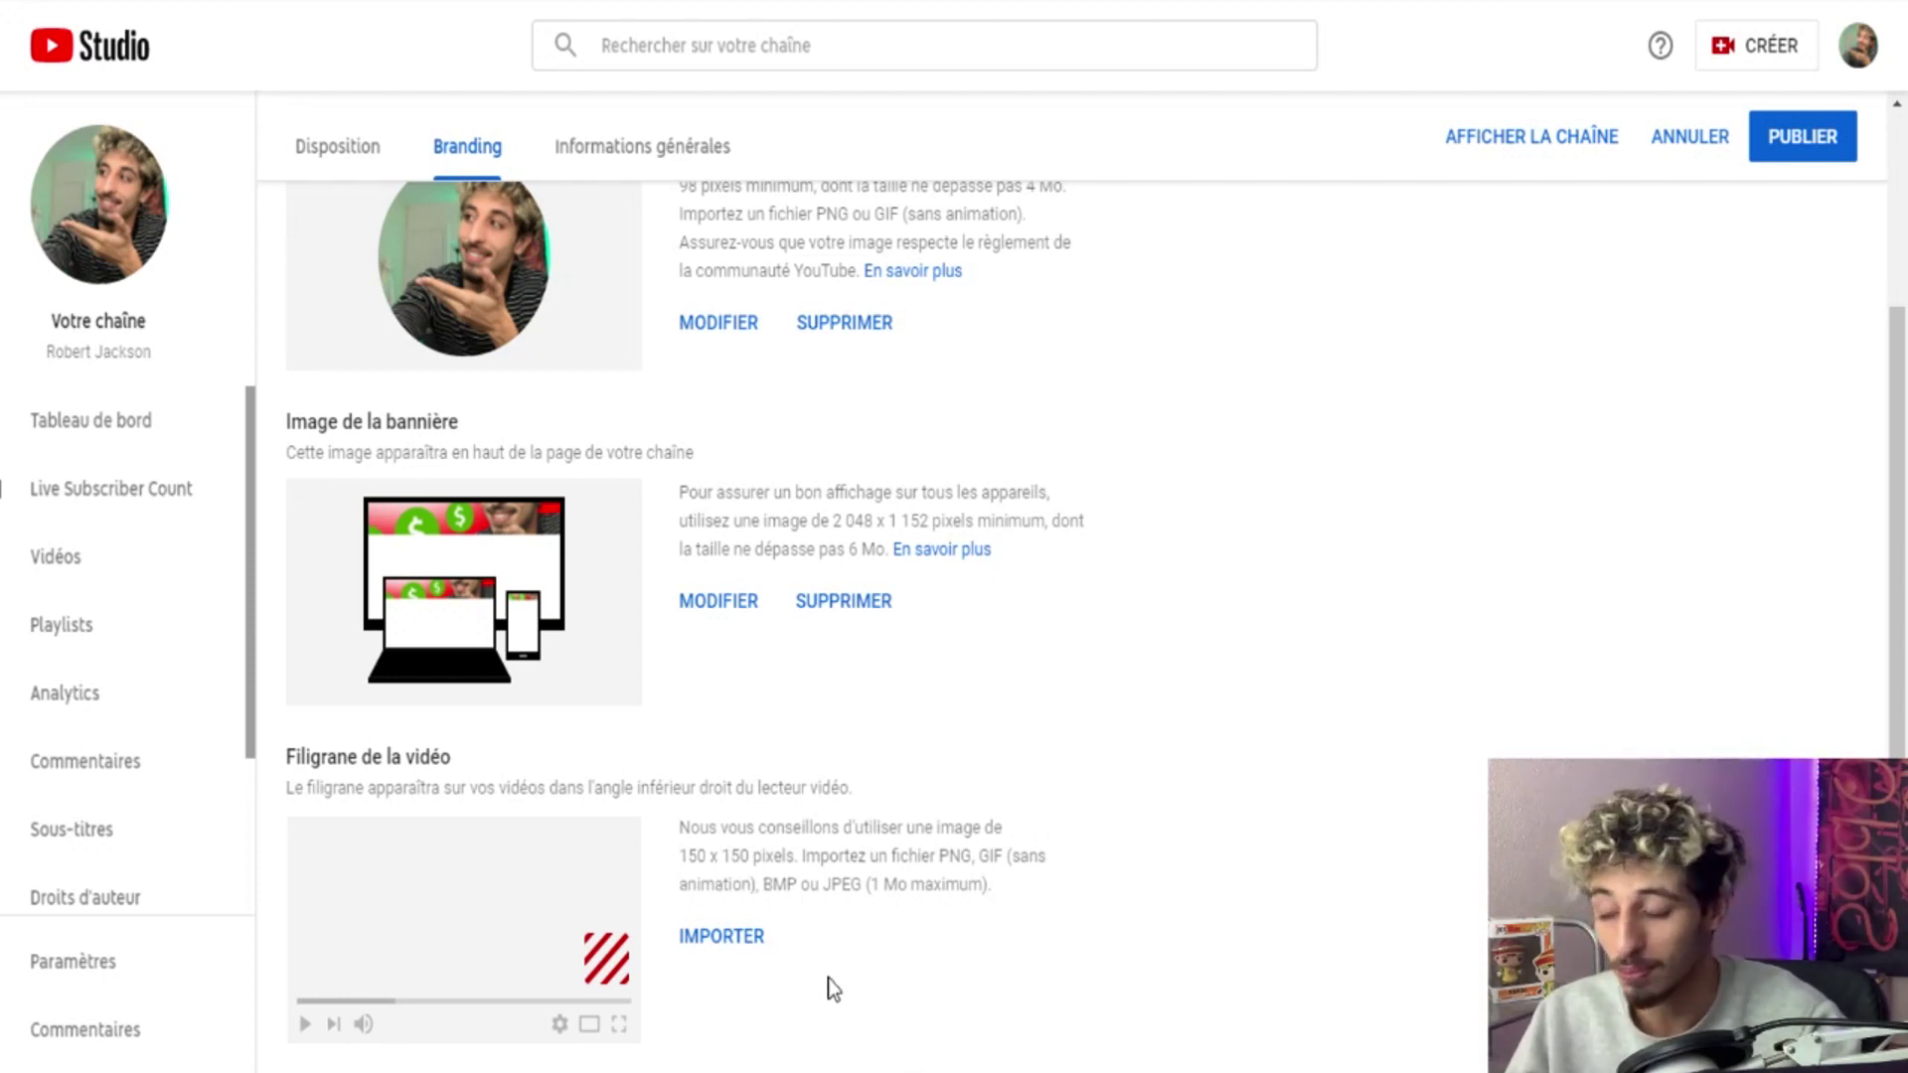
Upload the 'faire-videos-youtube' image as the video watermark, shown for the entire video.
left_click(743, 943)
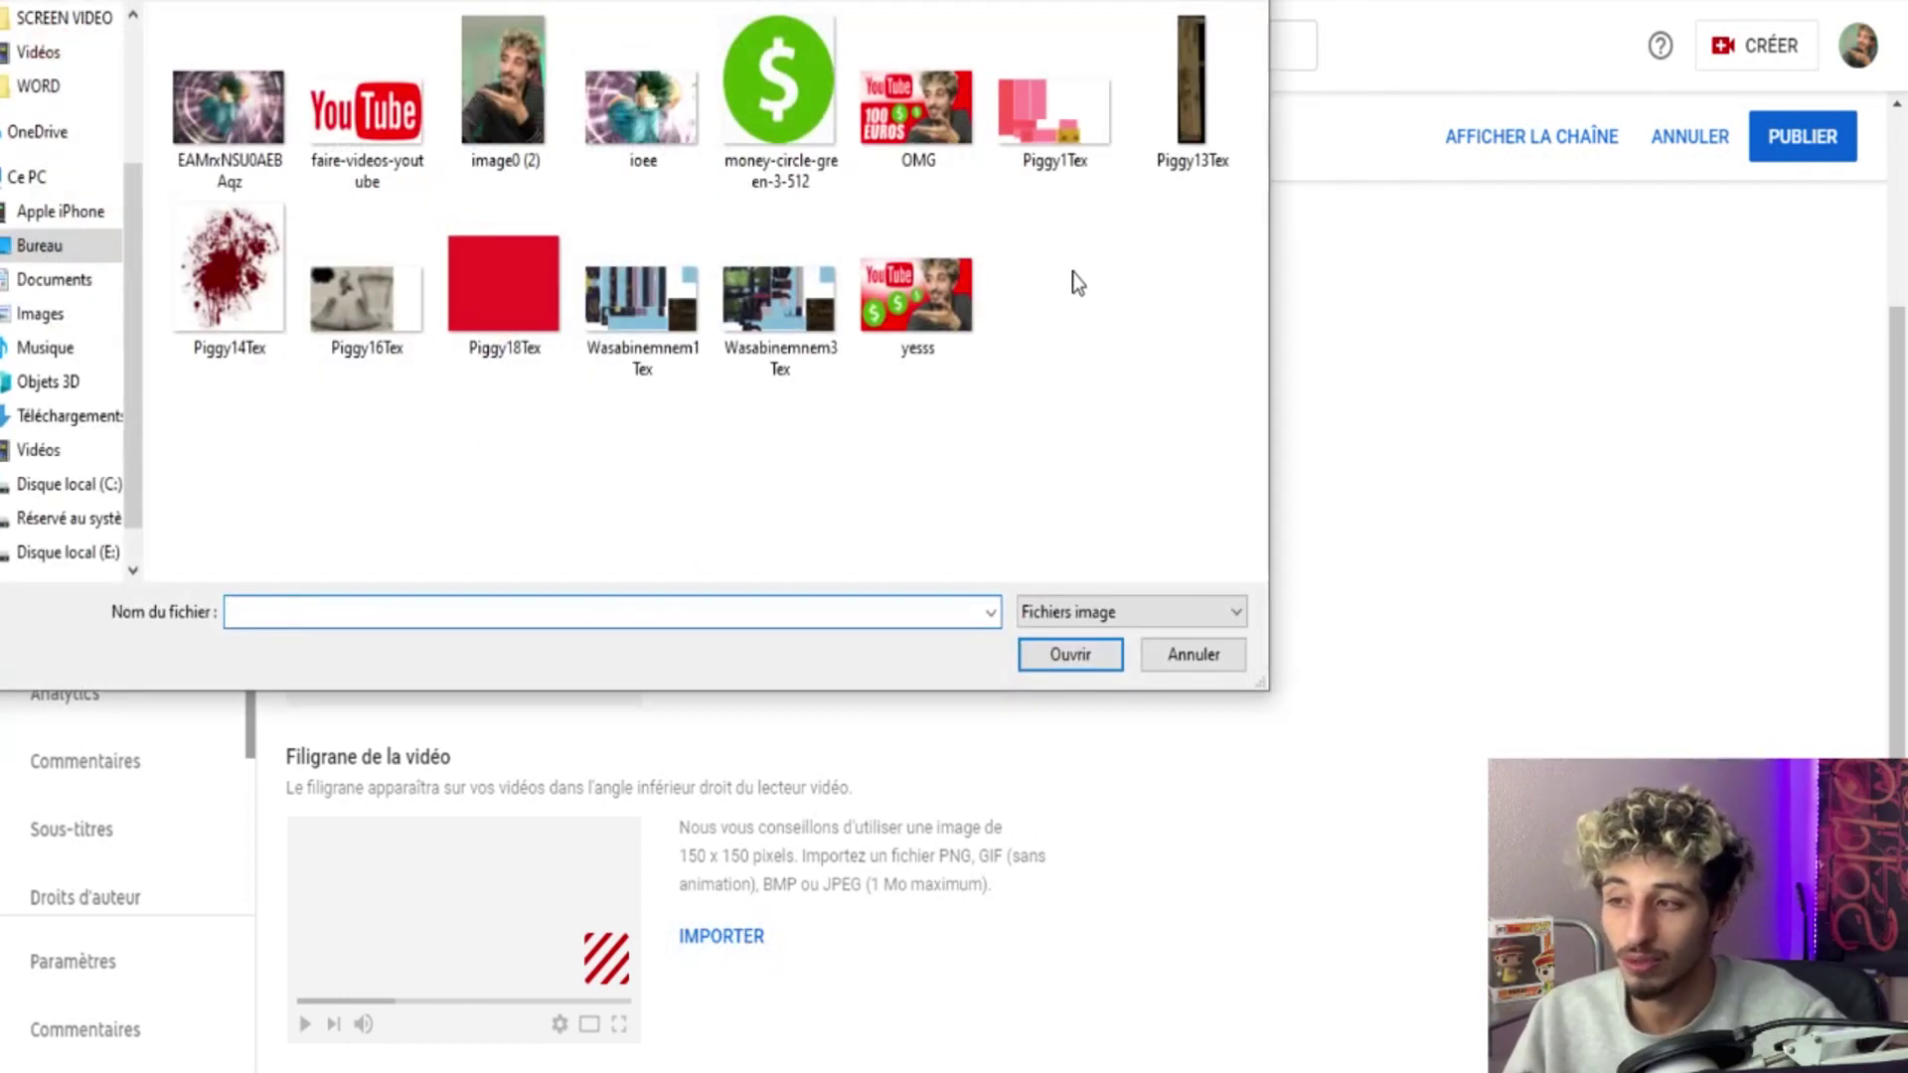
double_click(361, 127)
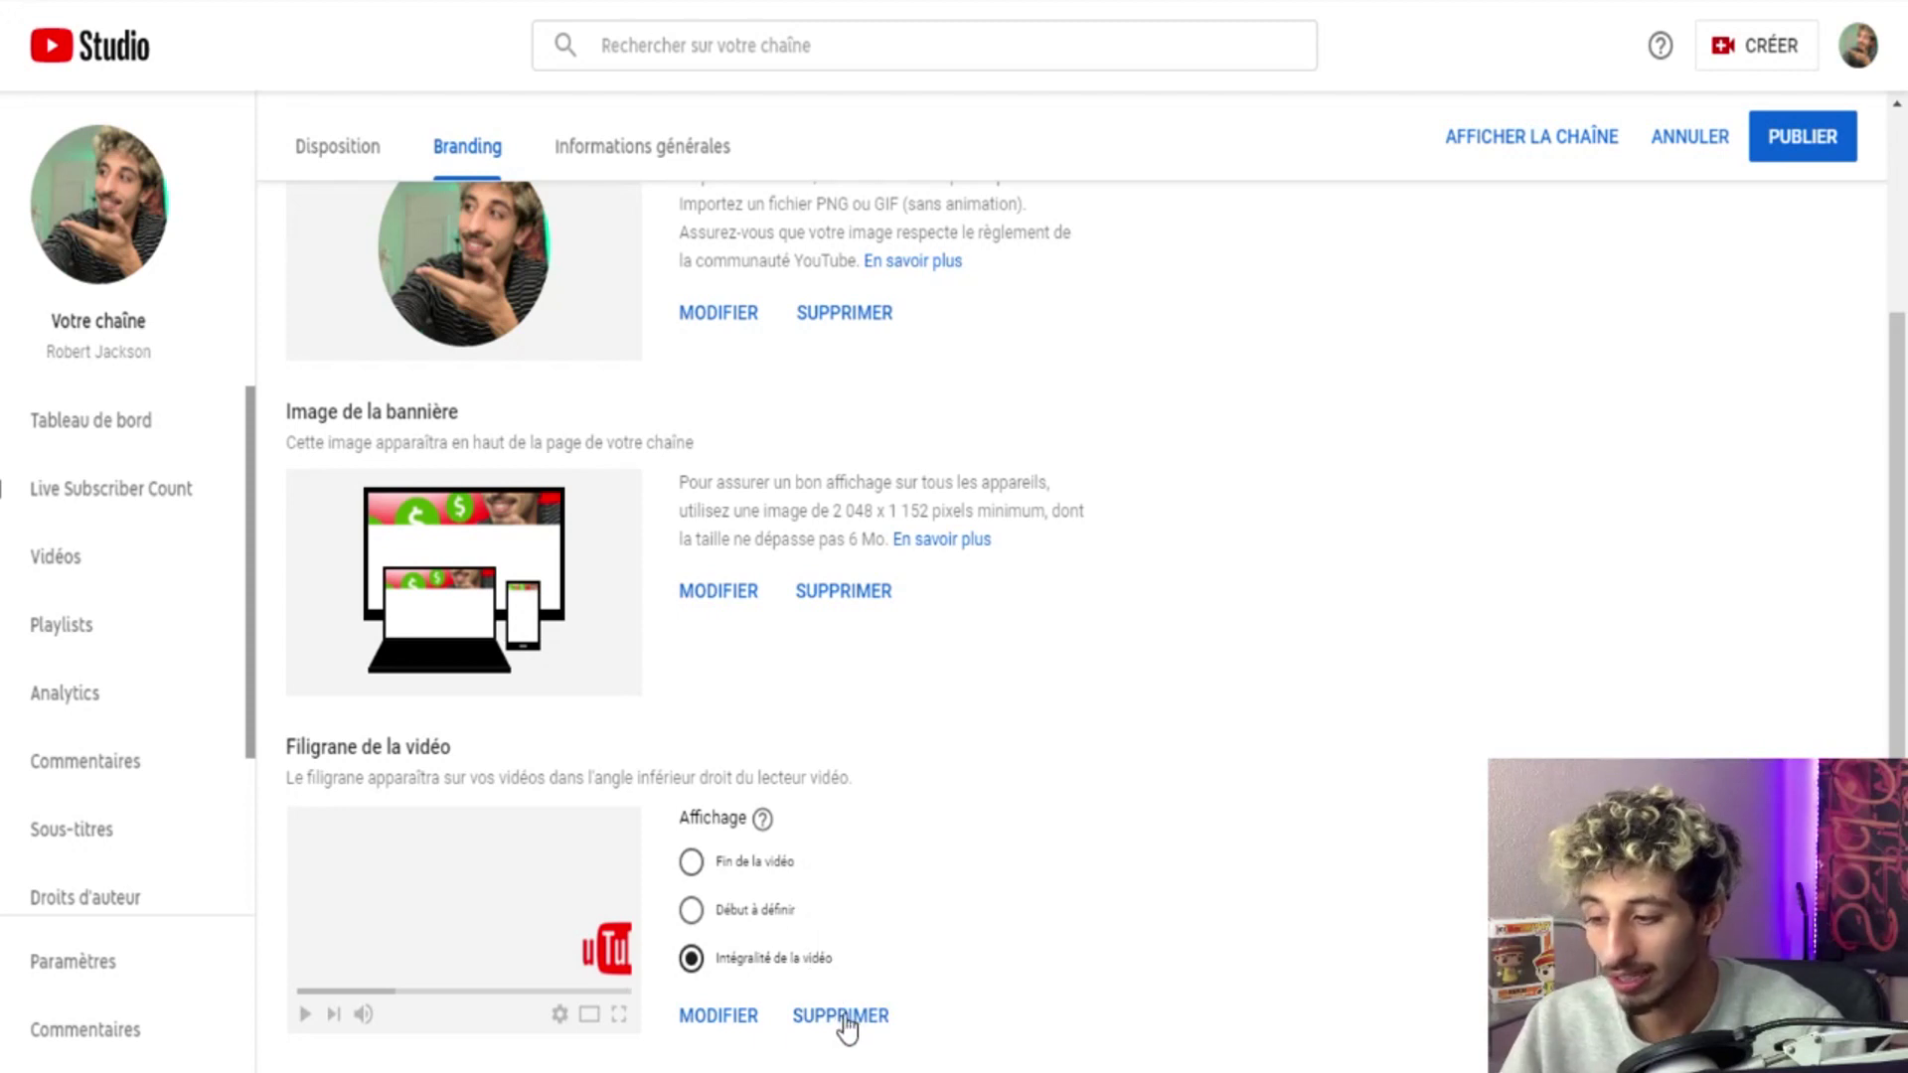
scroll(1752, 353, "up", 3)
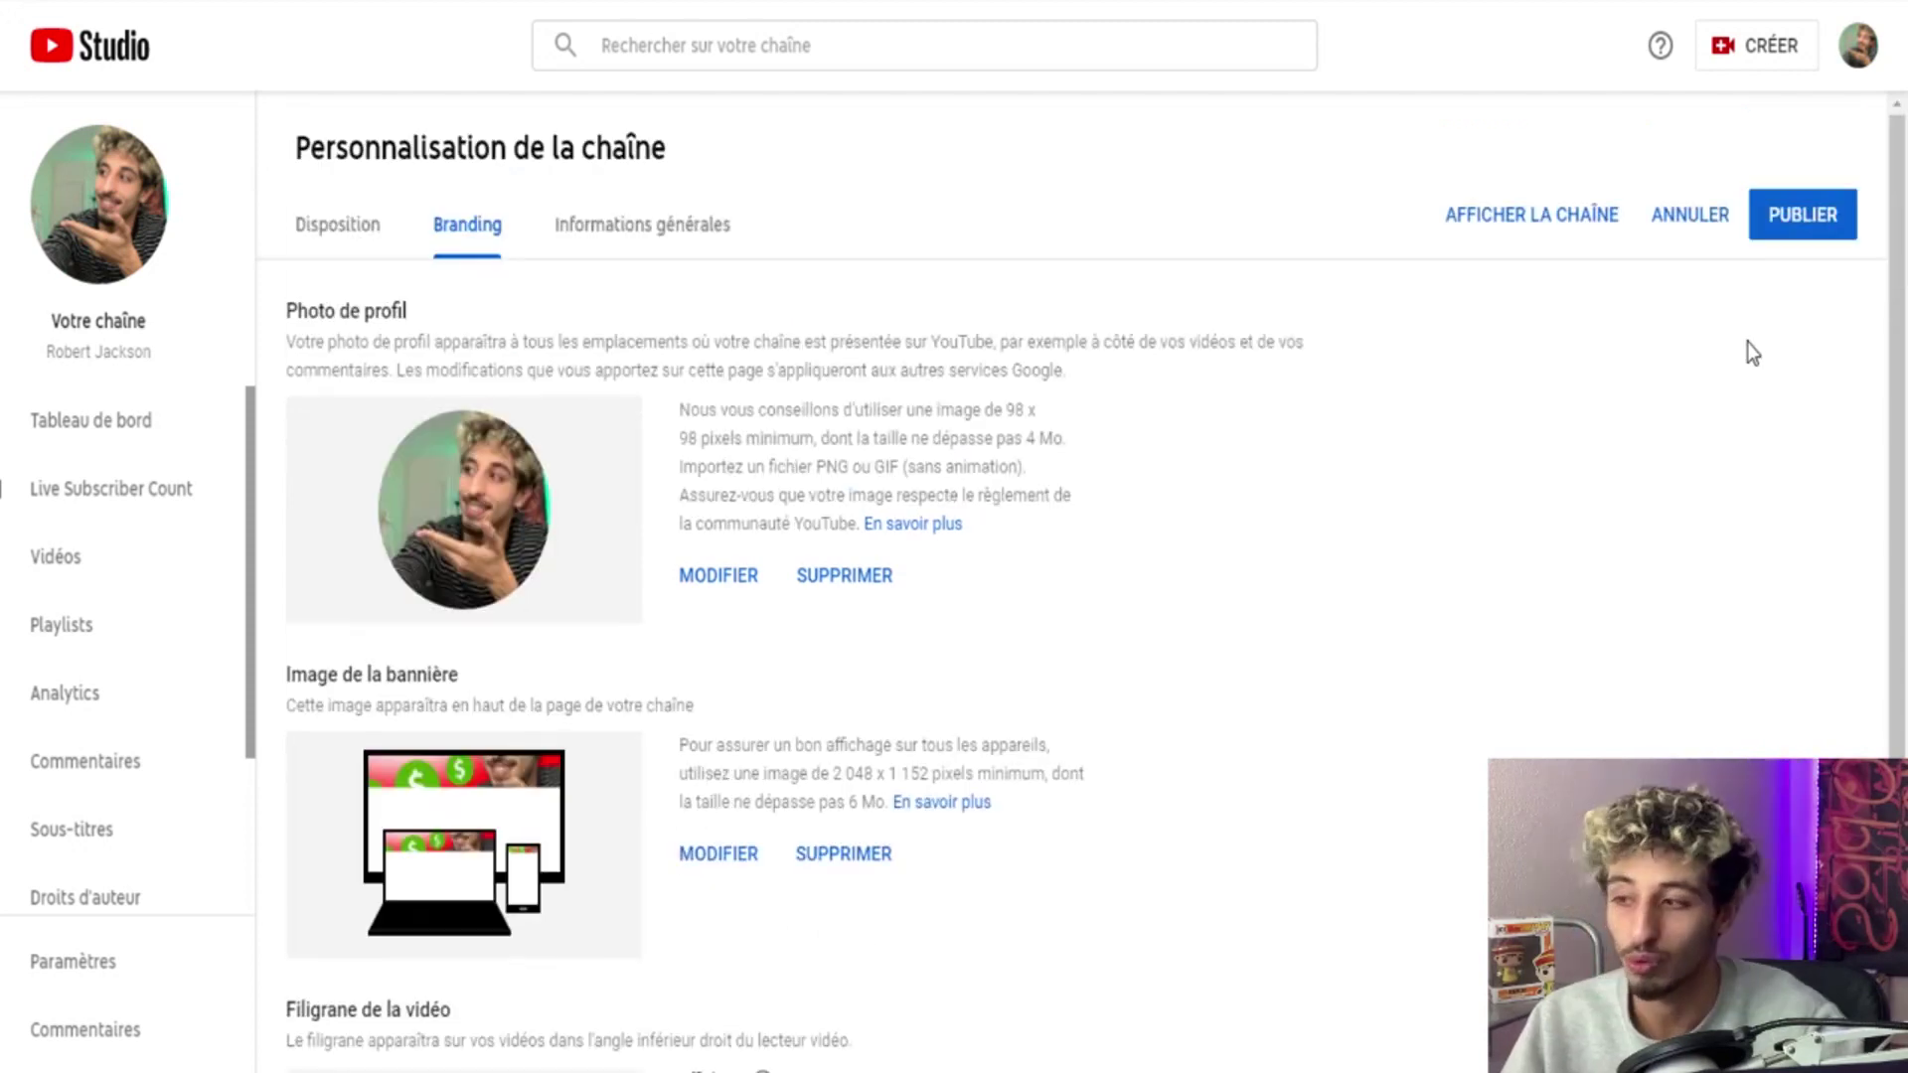
Publish the branding changes and open the help article about channel URLs.
left_click(1831, 214)
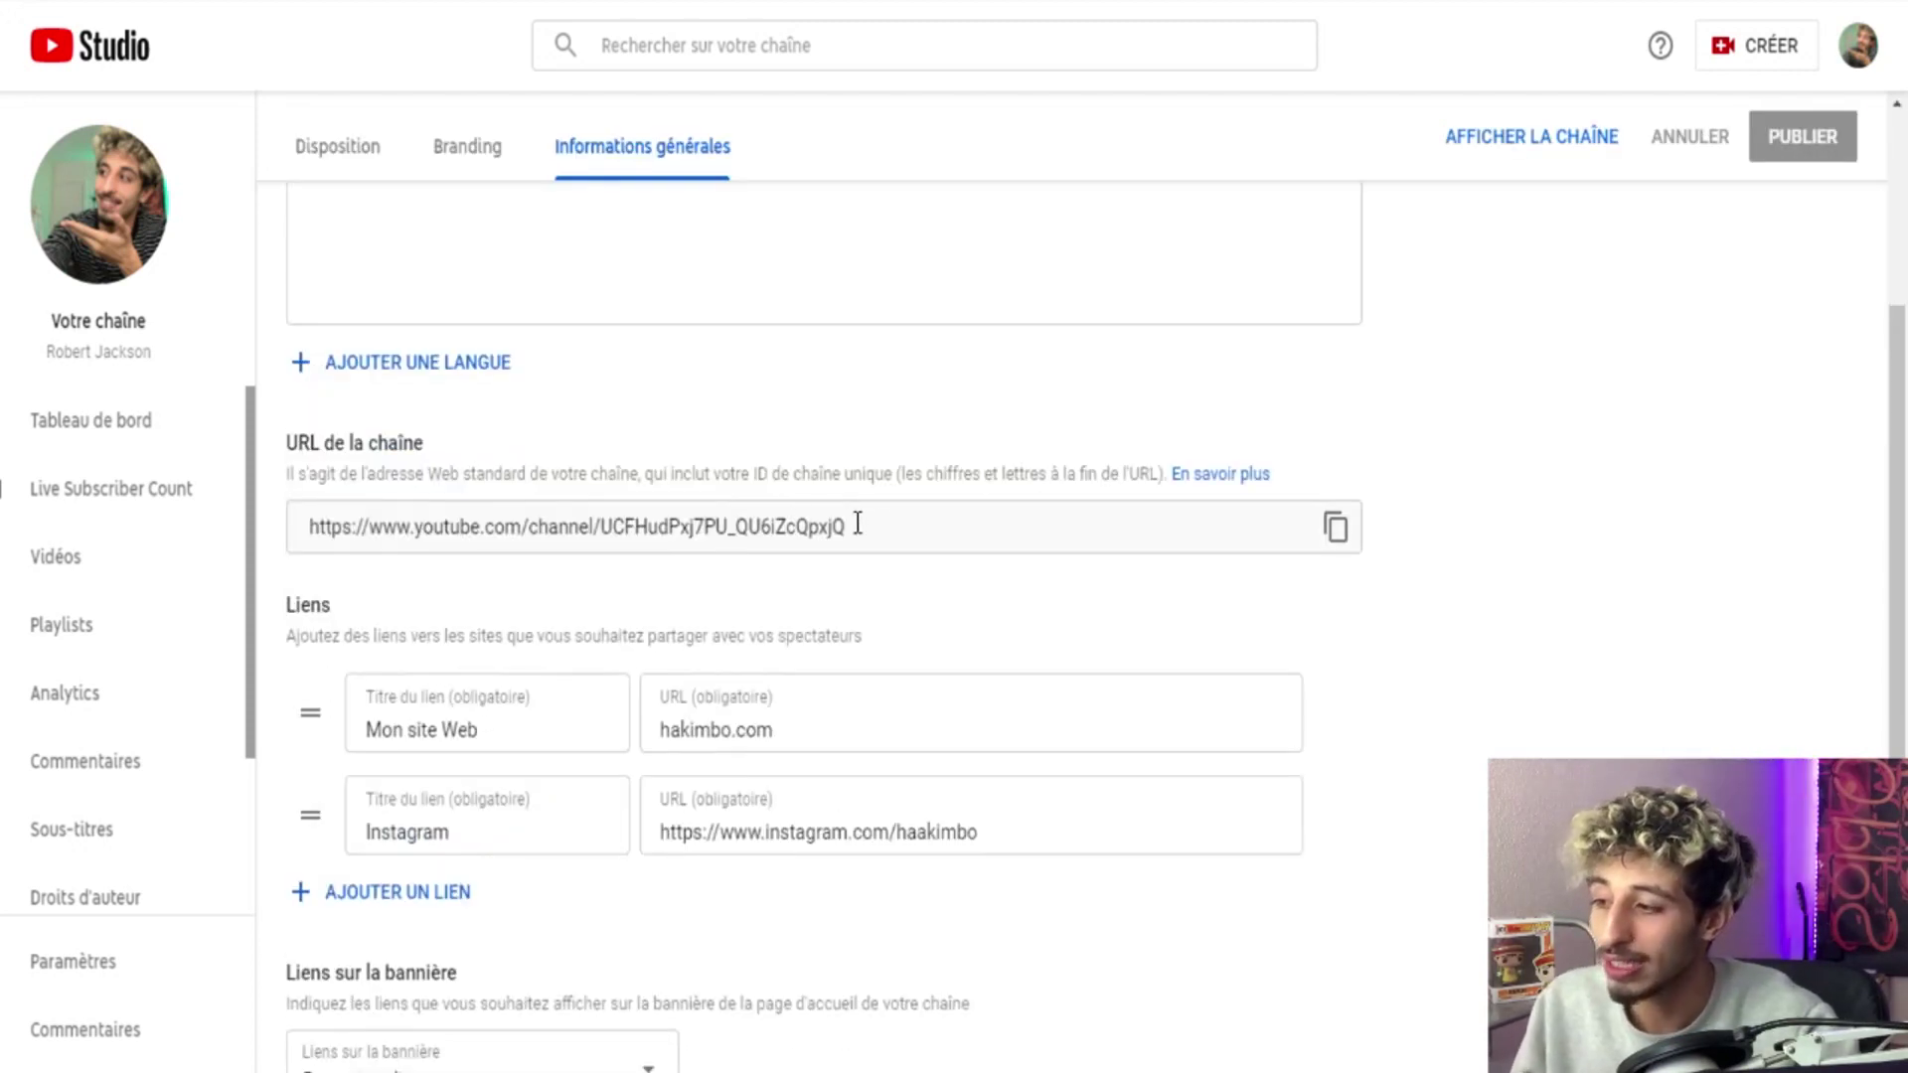
left_click(1227, 487)
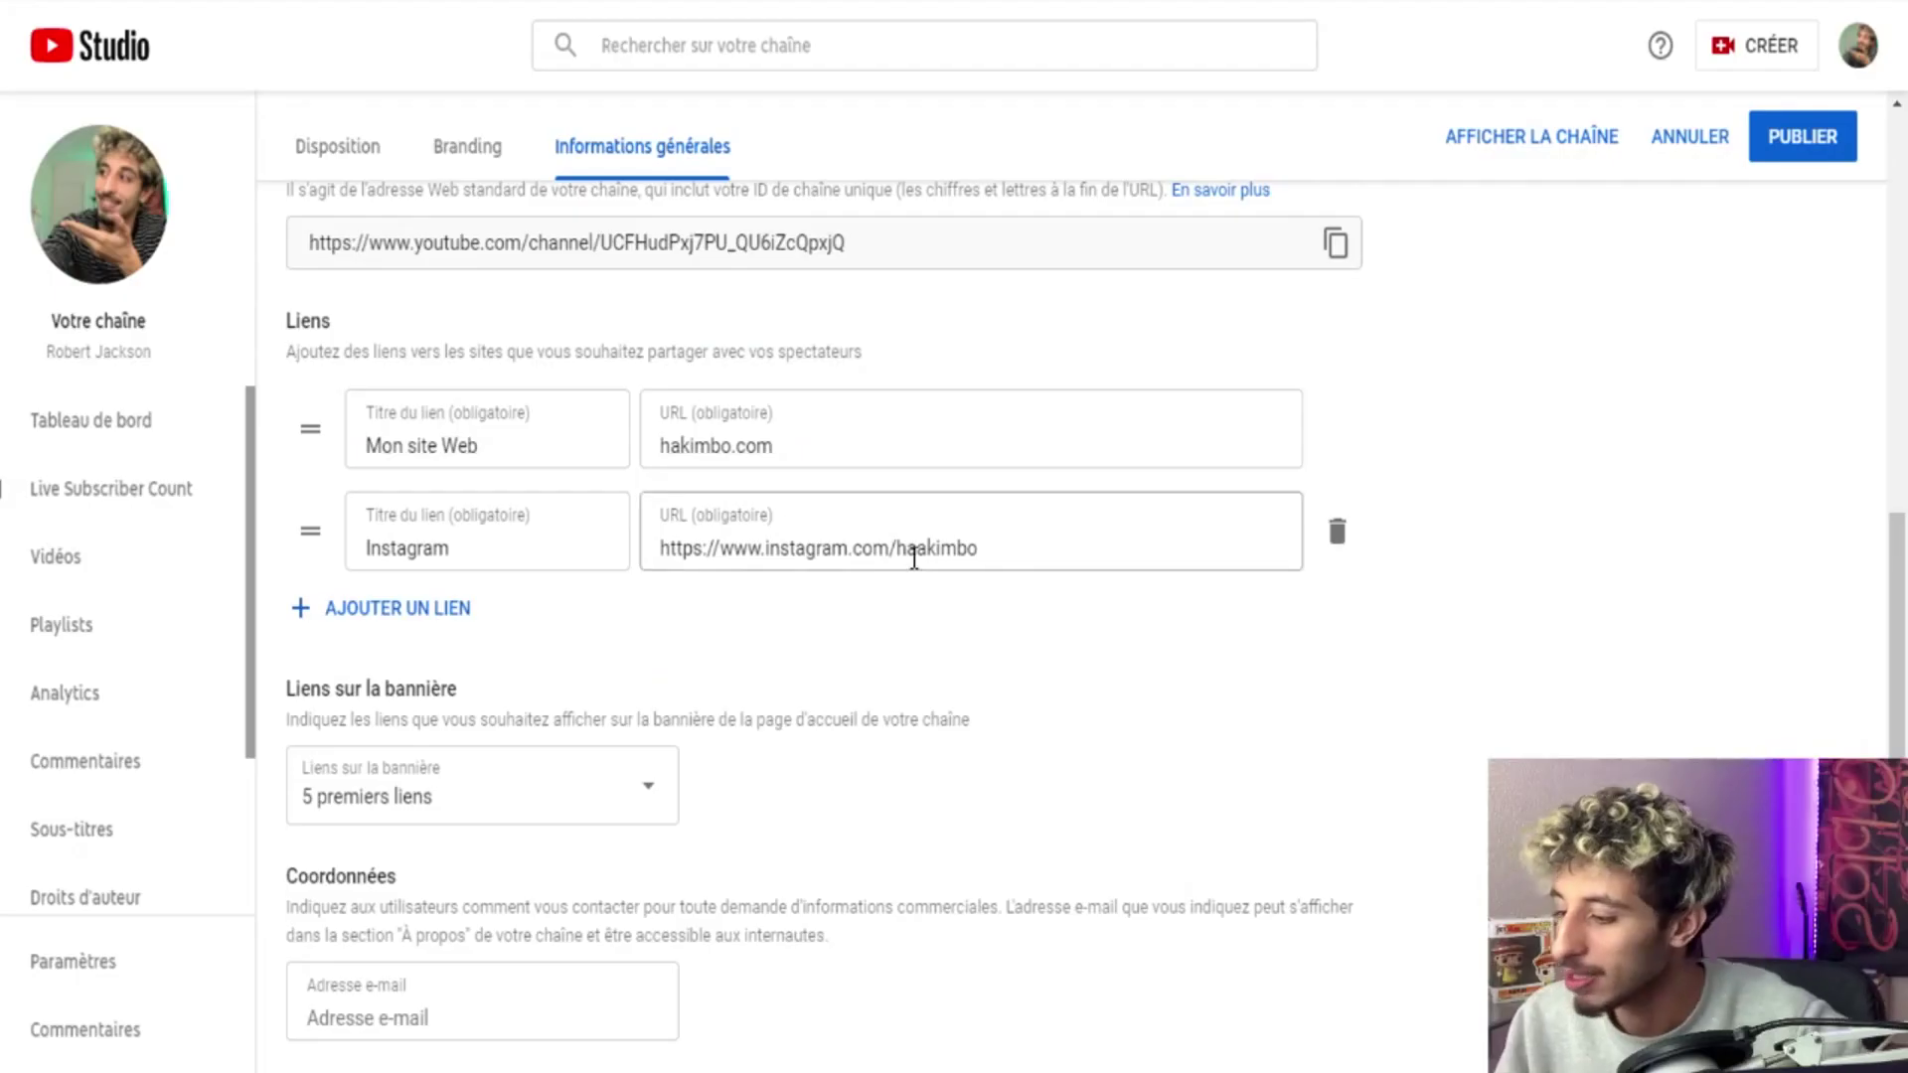
Enter the channel's contact e-mail address in the Adresse e-mail field.
left_click(544, 1002)
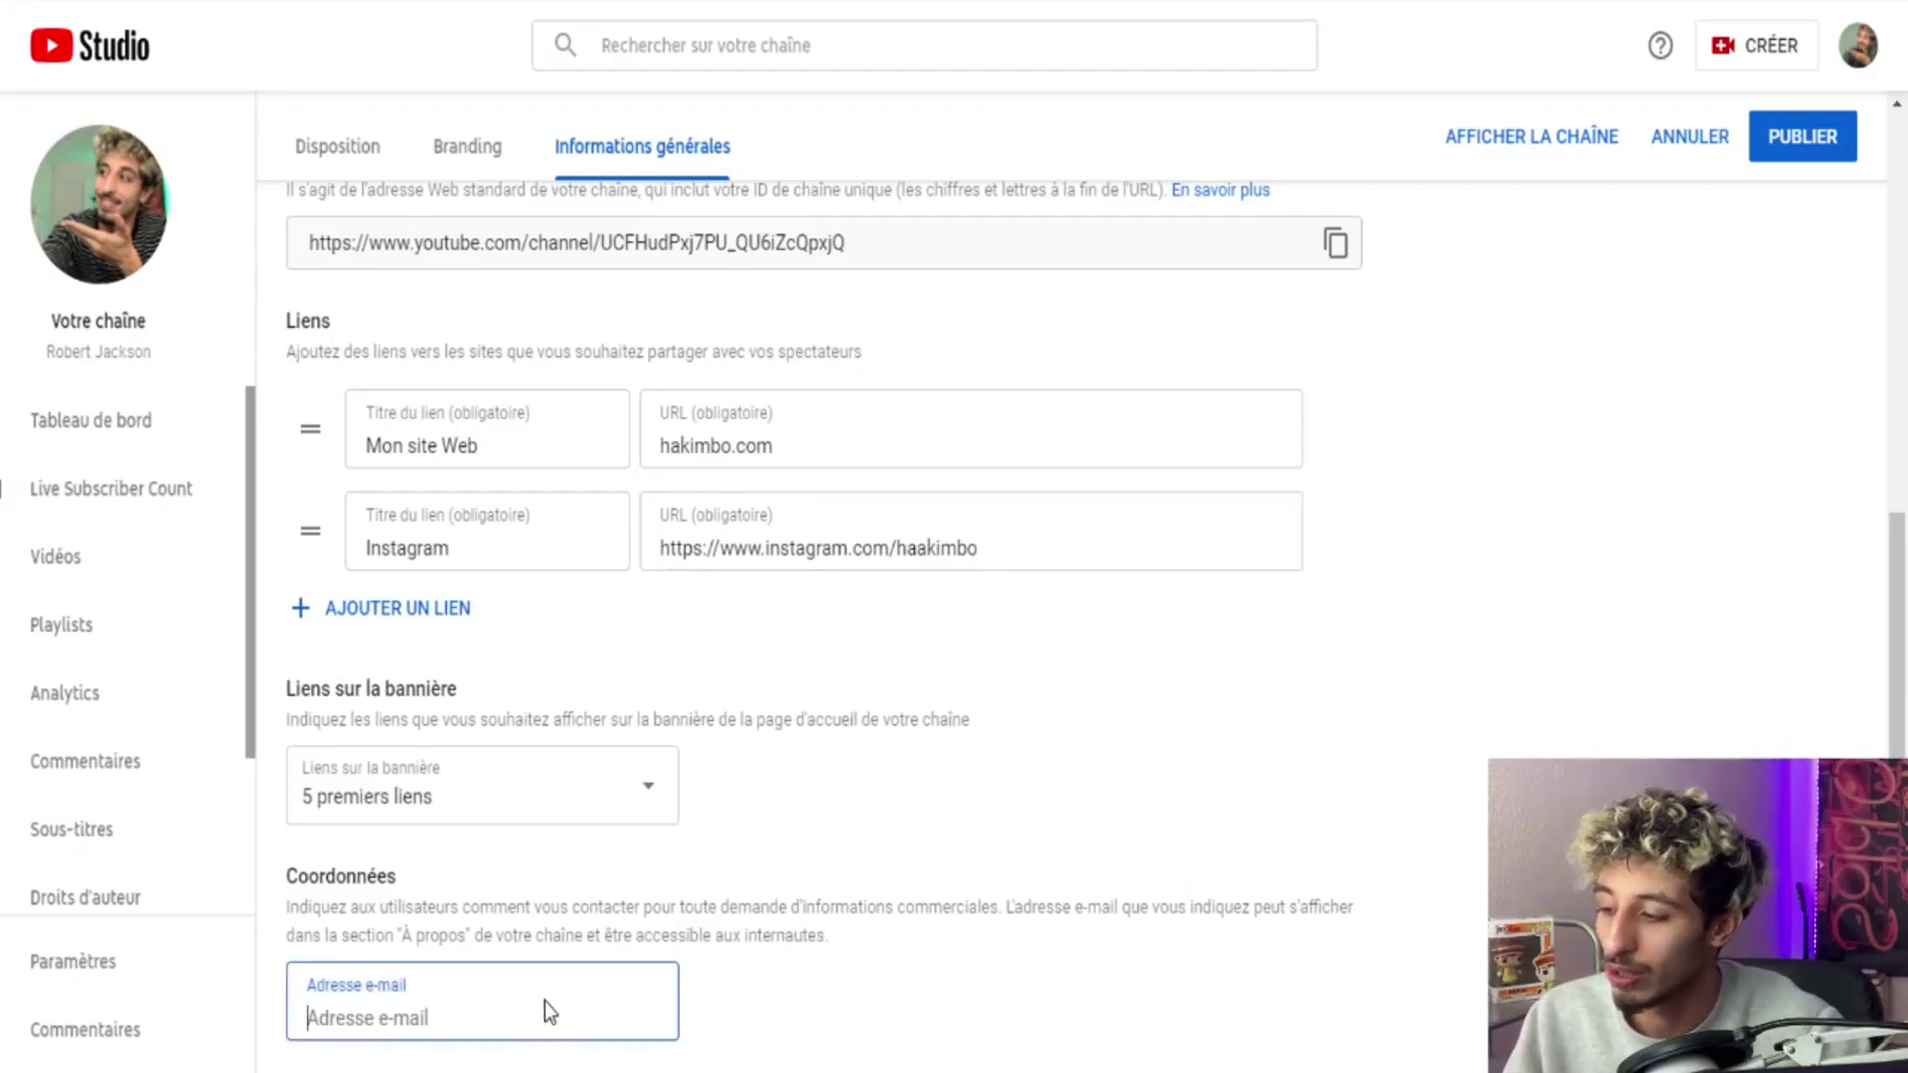
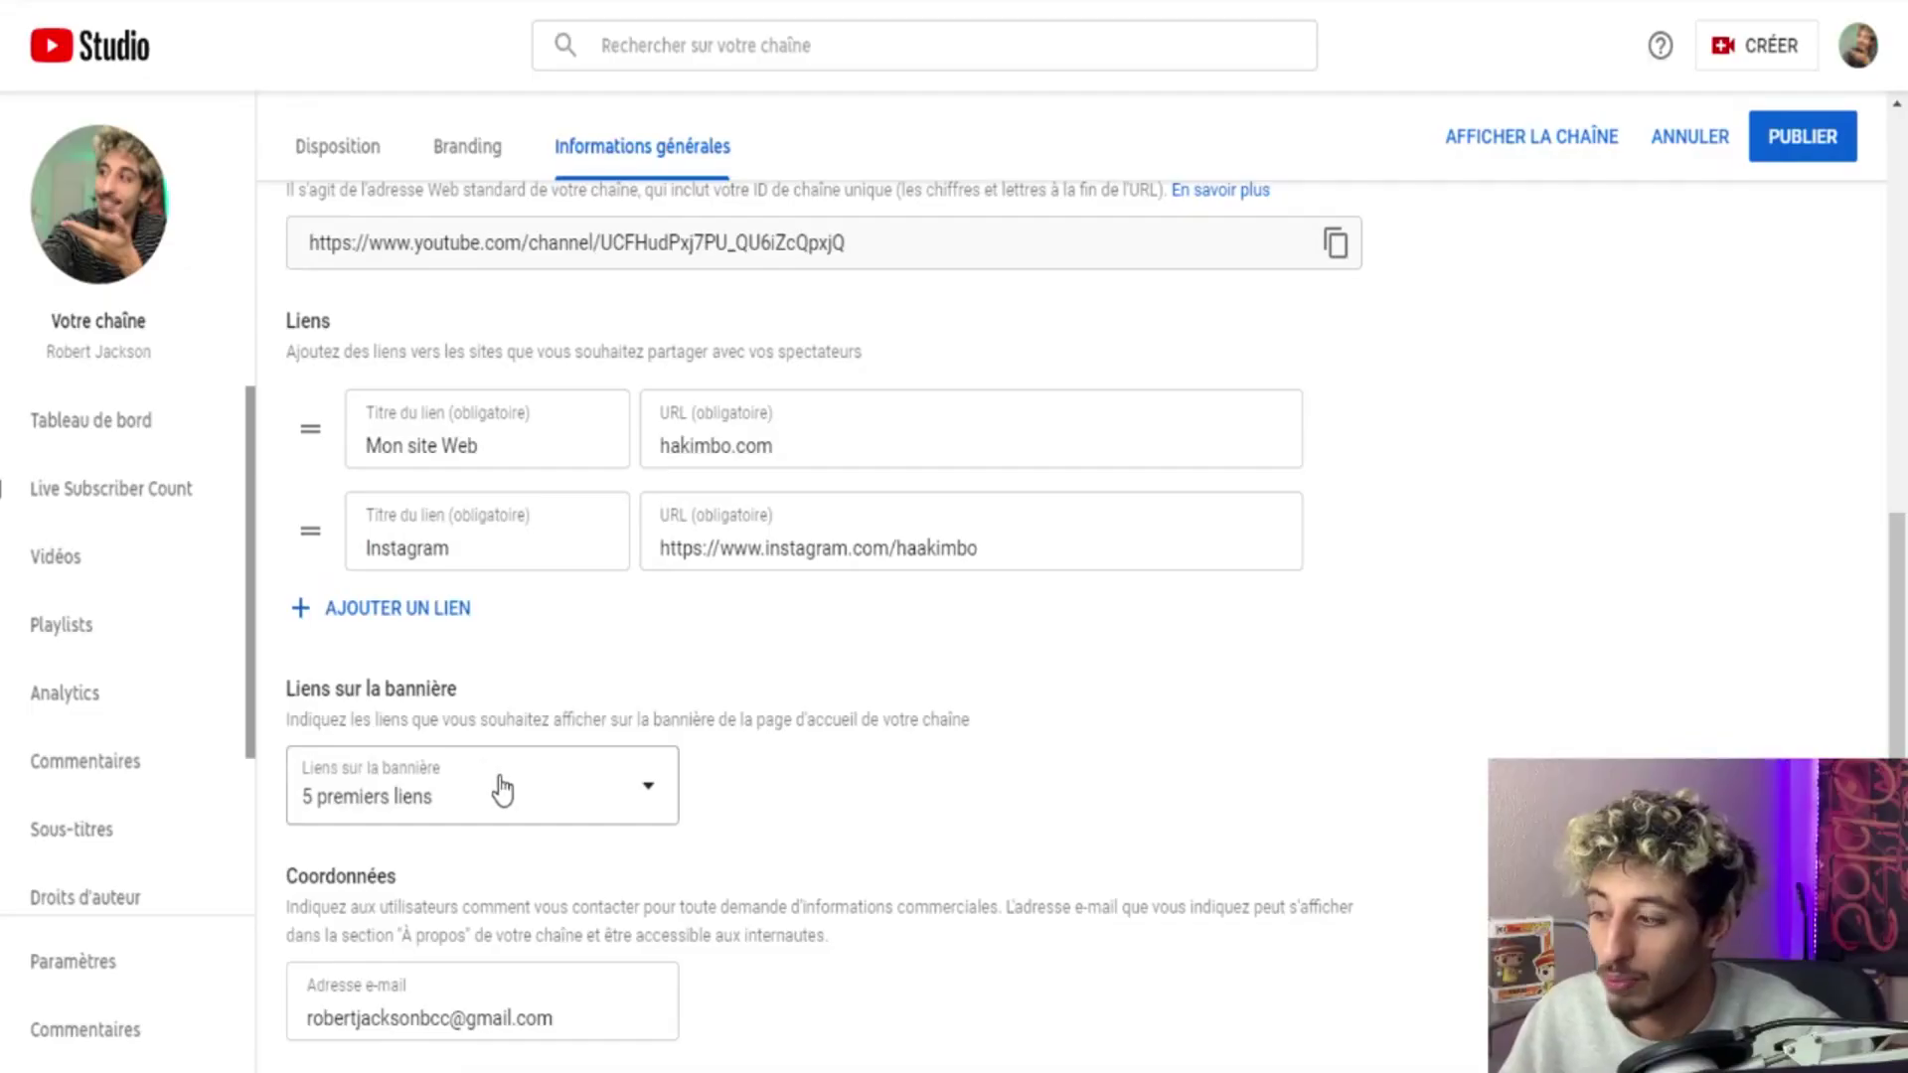
Keep the first 5 links (5 premiers liens) displayed on the banner.
left_click(499, 780)
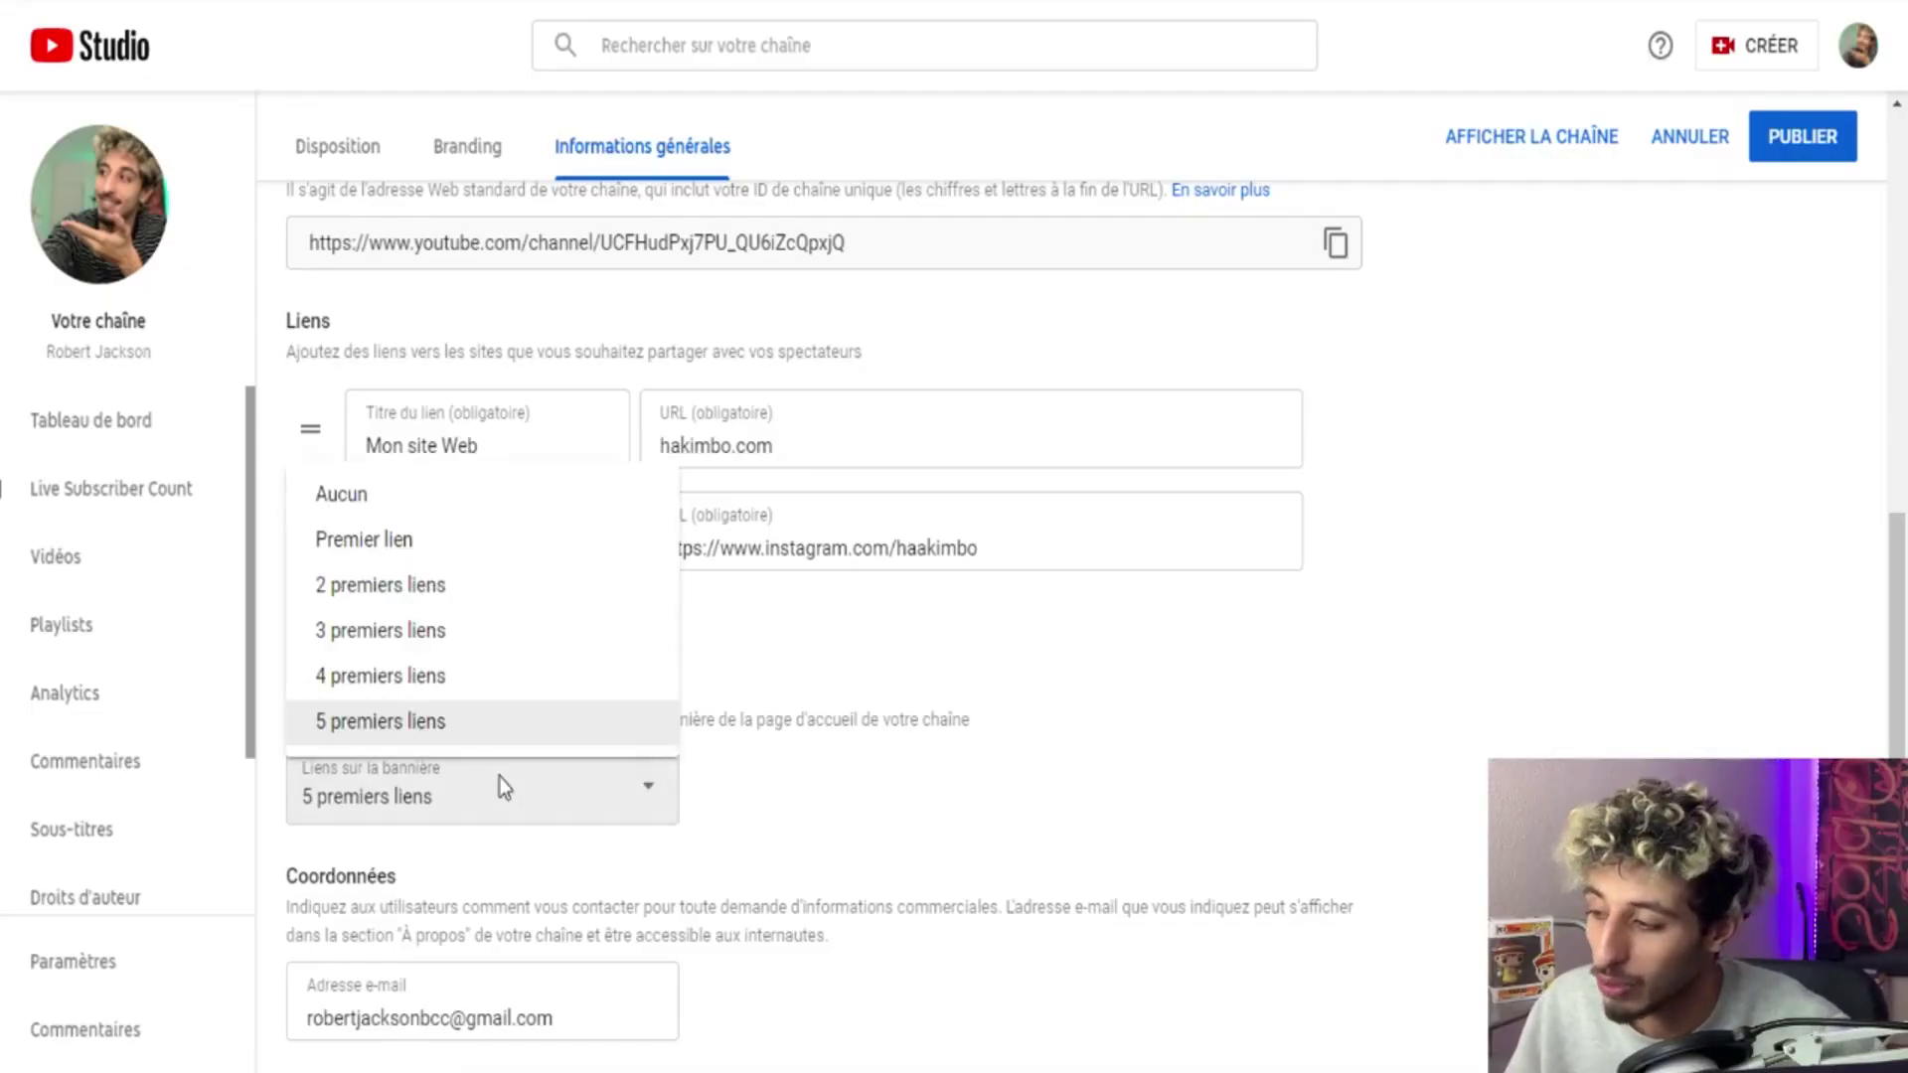
left_click(715, 810)
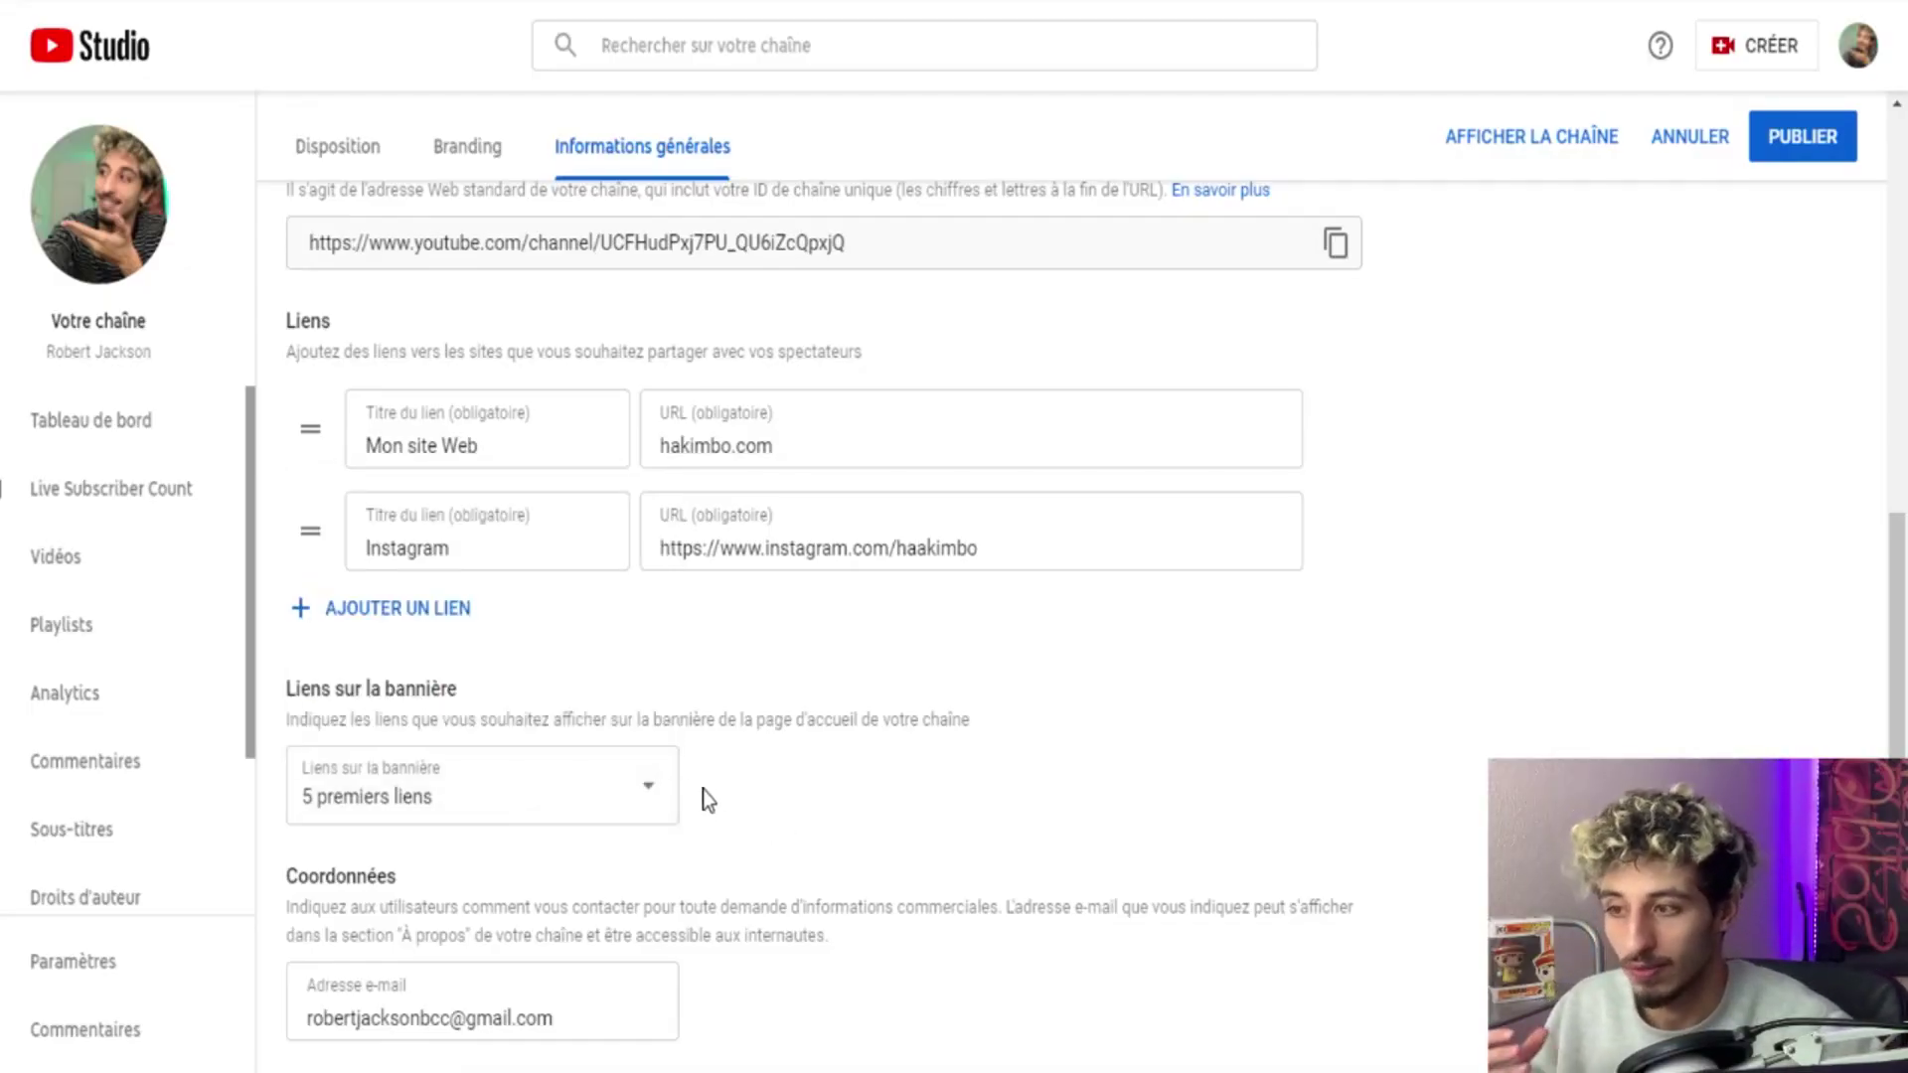
scroll(702, 789, "up", 4)
scroll(724, 771, "down", 4)
scroll(773, 731, "up", 7)
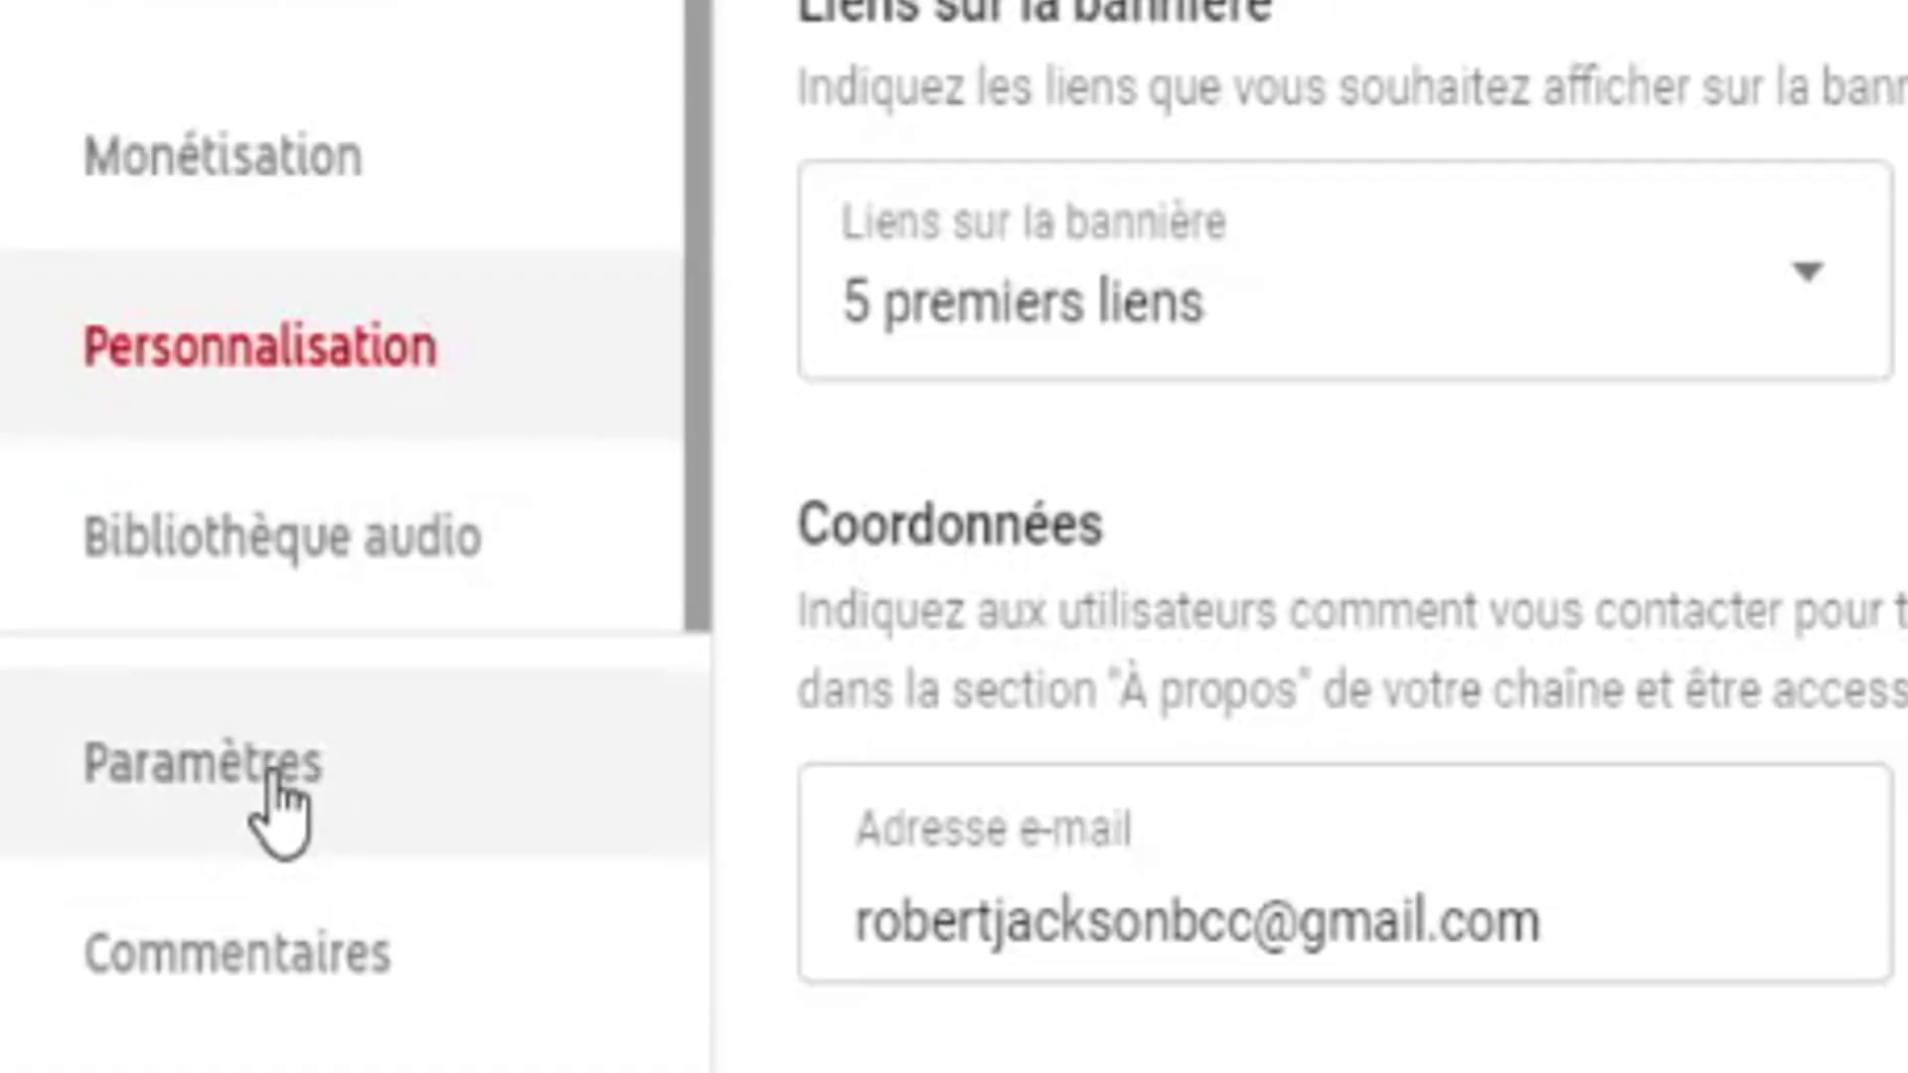
Open the channel settings and look through the default currency options.
left_click(283, 780)
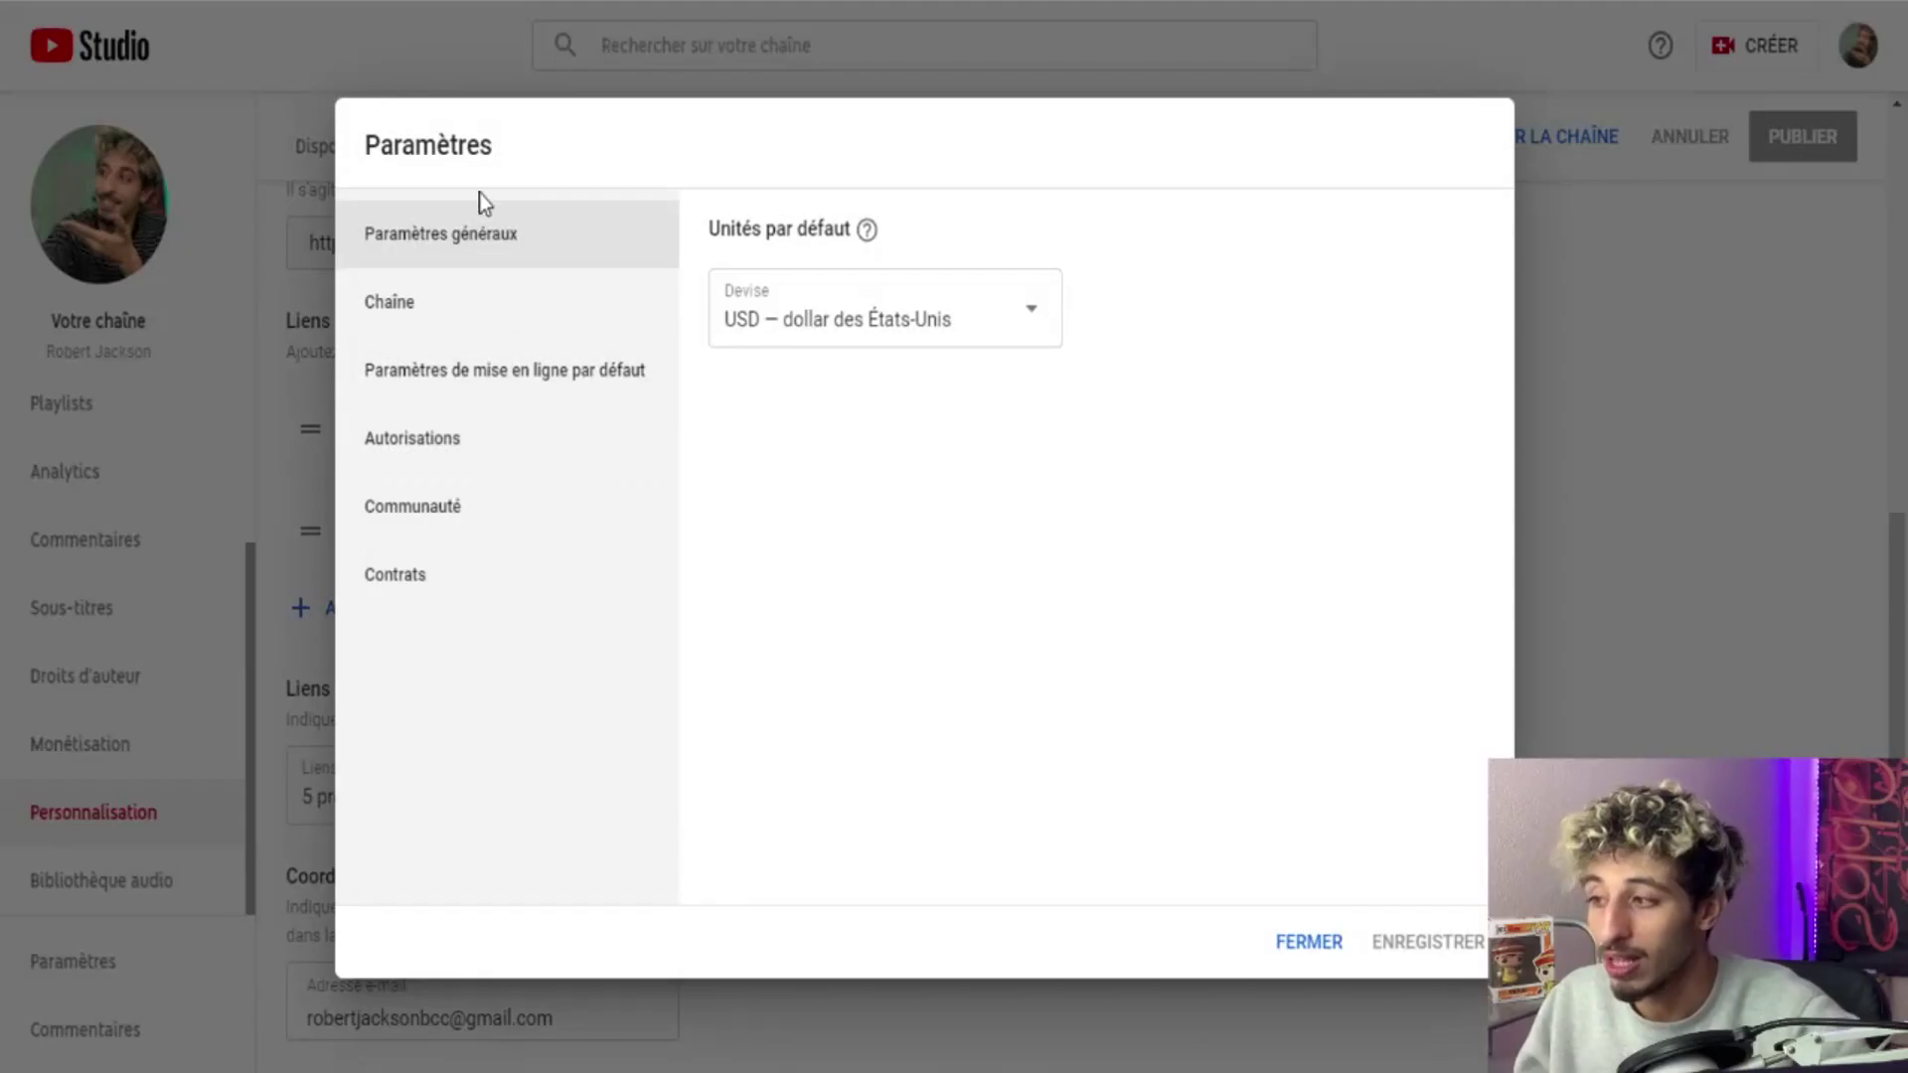
left_click(840, 332)
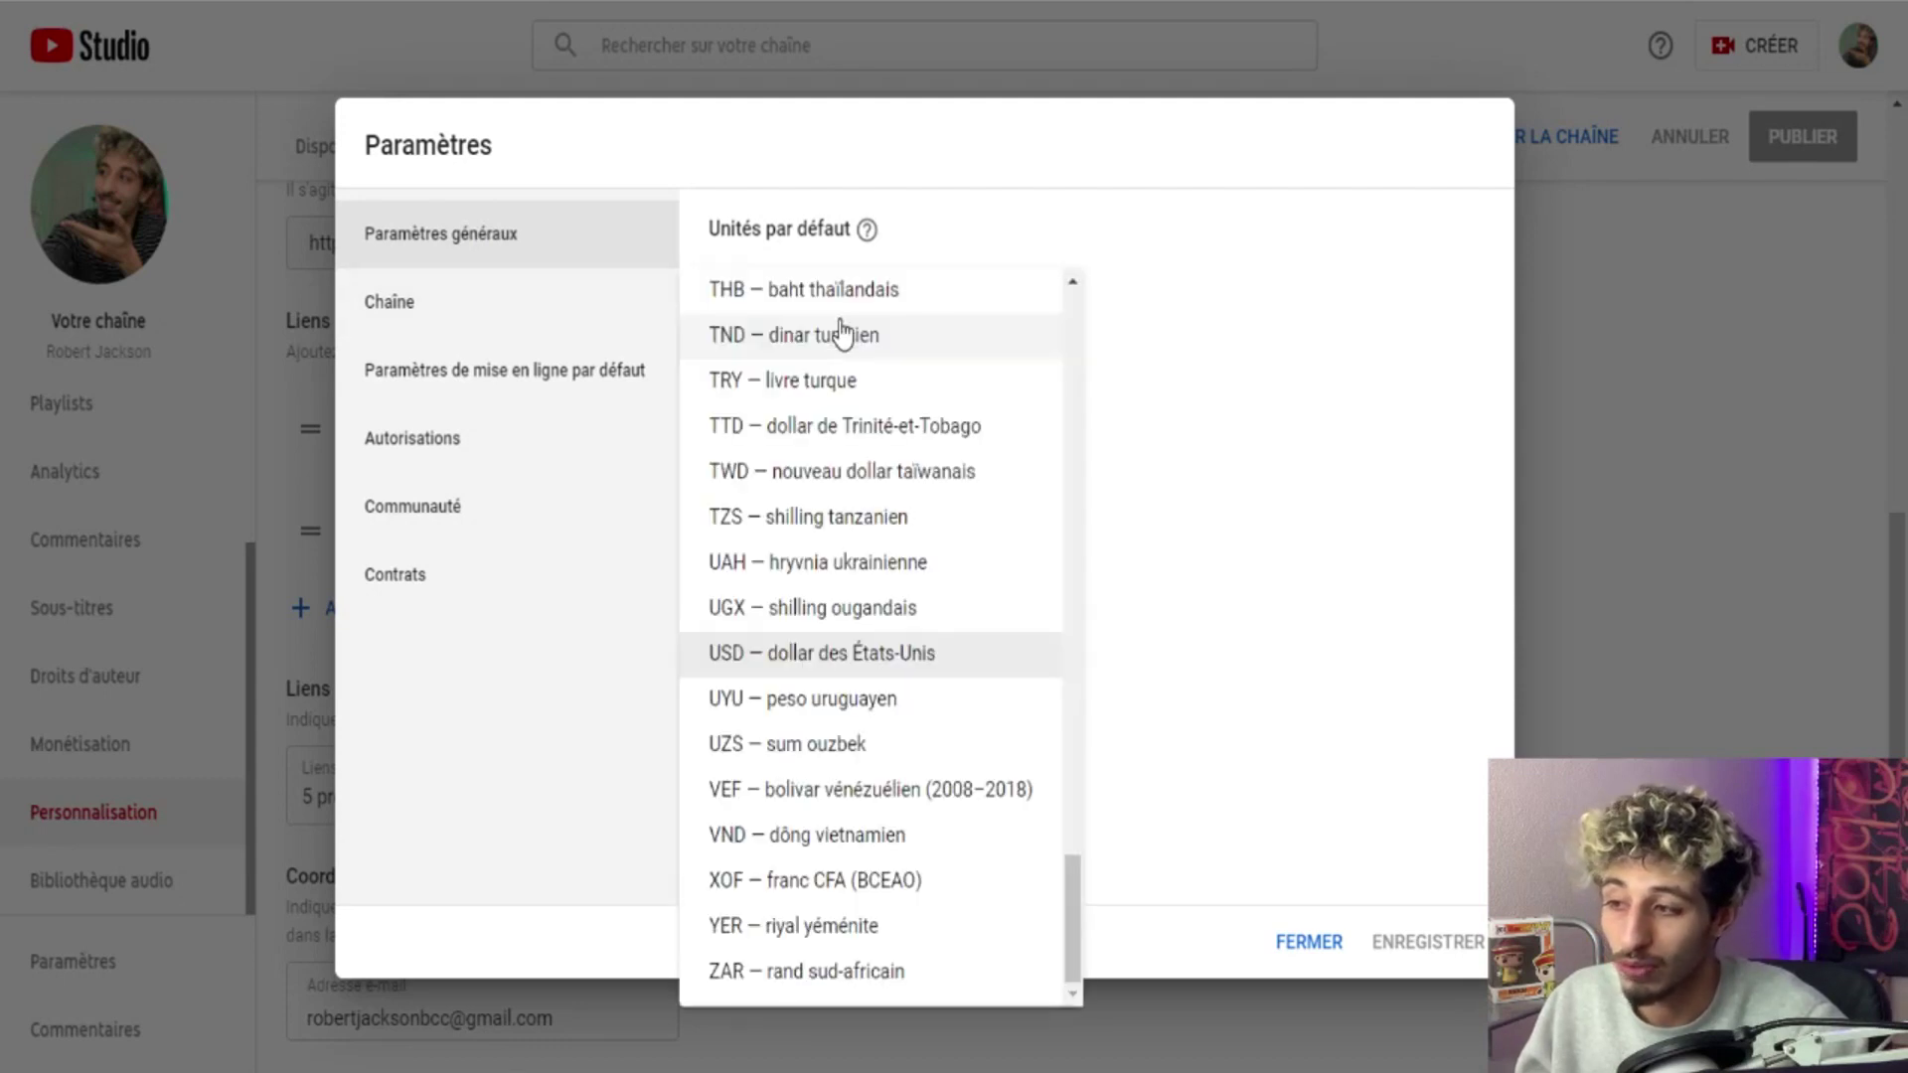
scroll(836, 350, "up", 20)
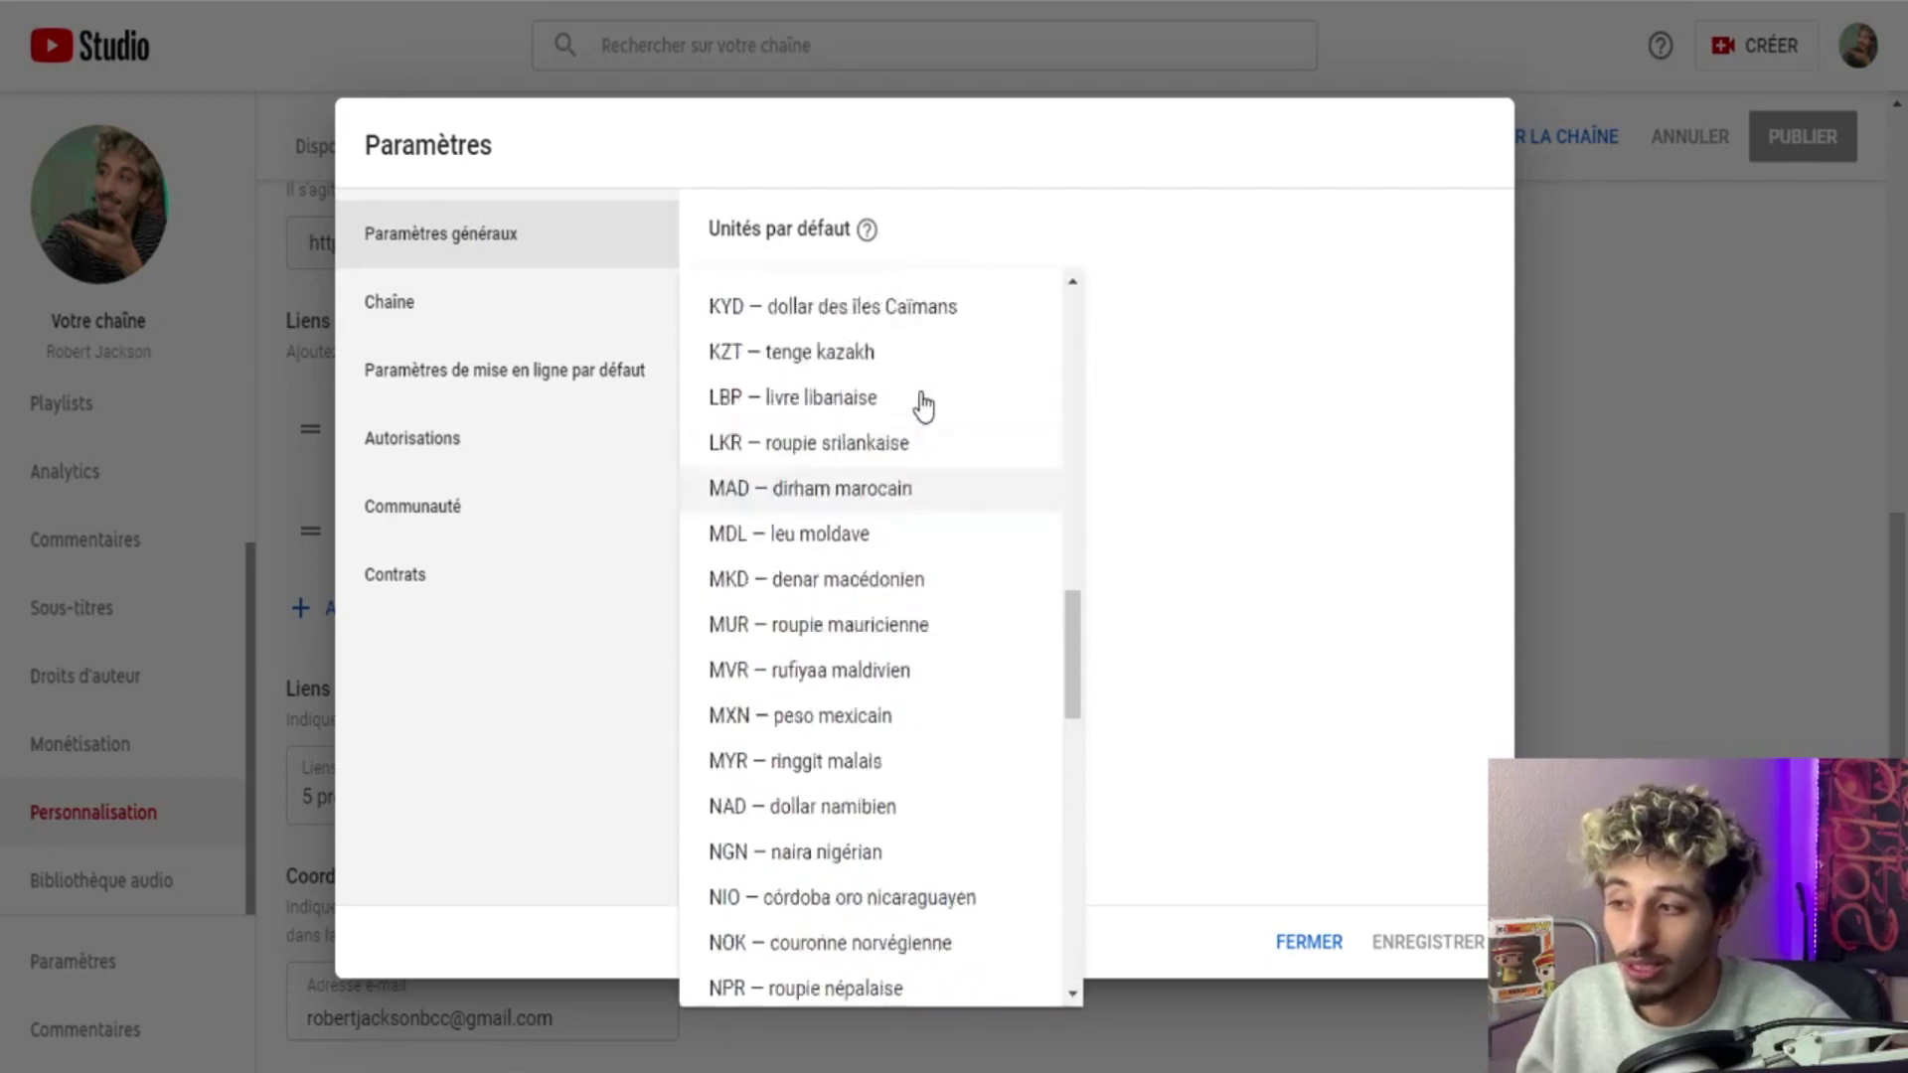
scroll(920, 398, "up", 9)
scroll(894, 405, "down", 20)
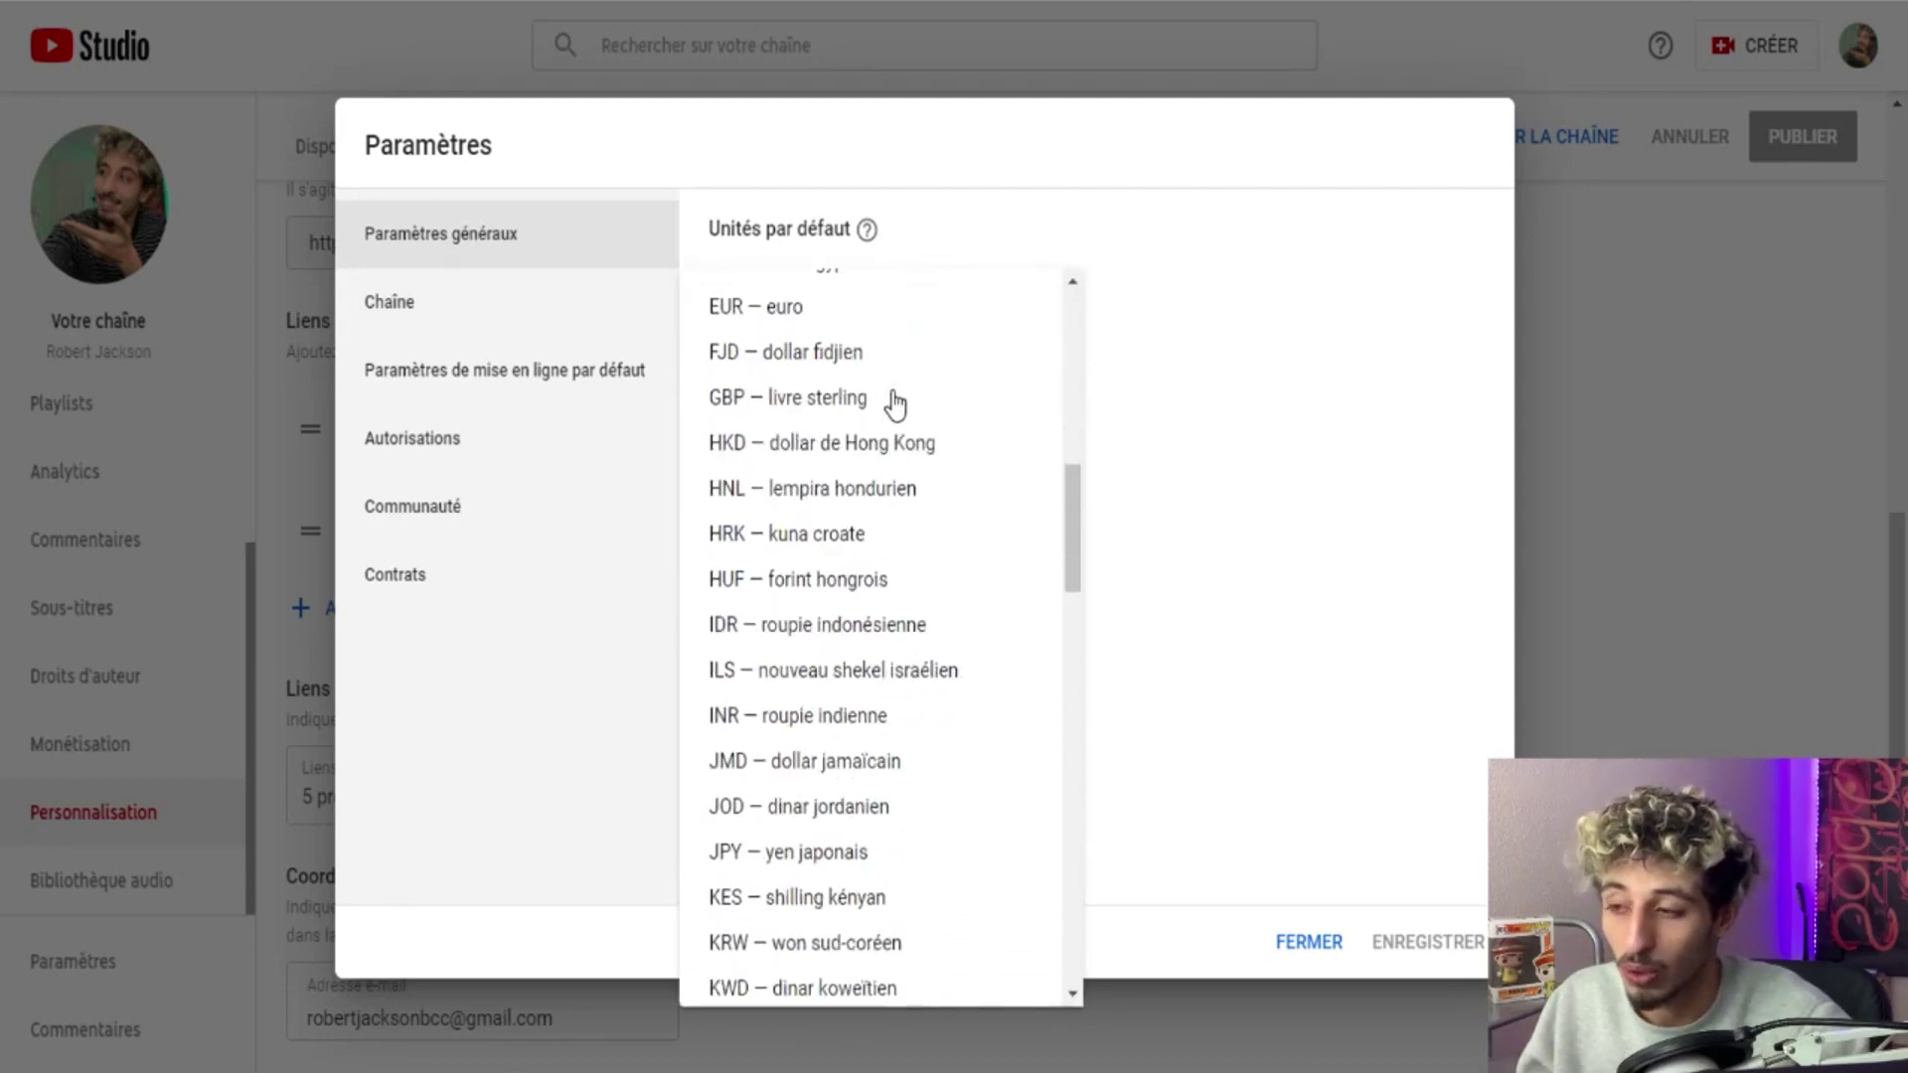
scroll(915, 388, "down", 15)
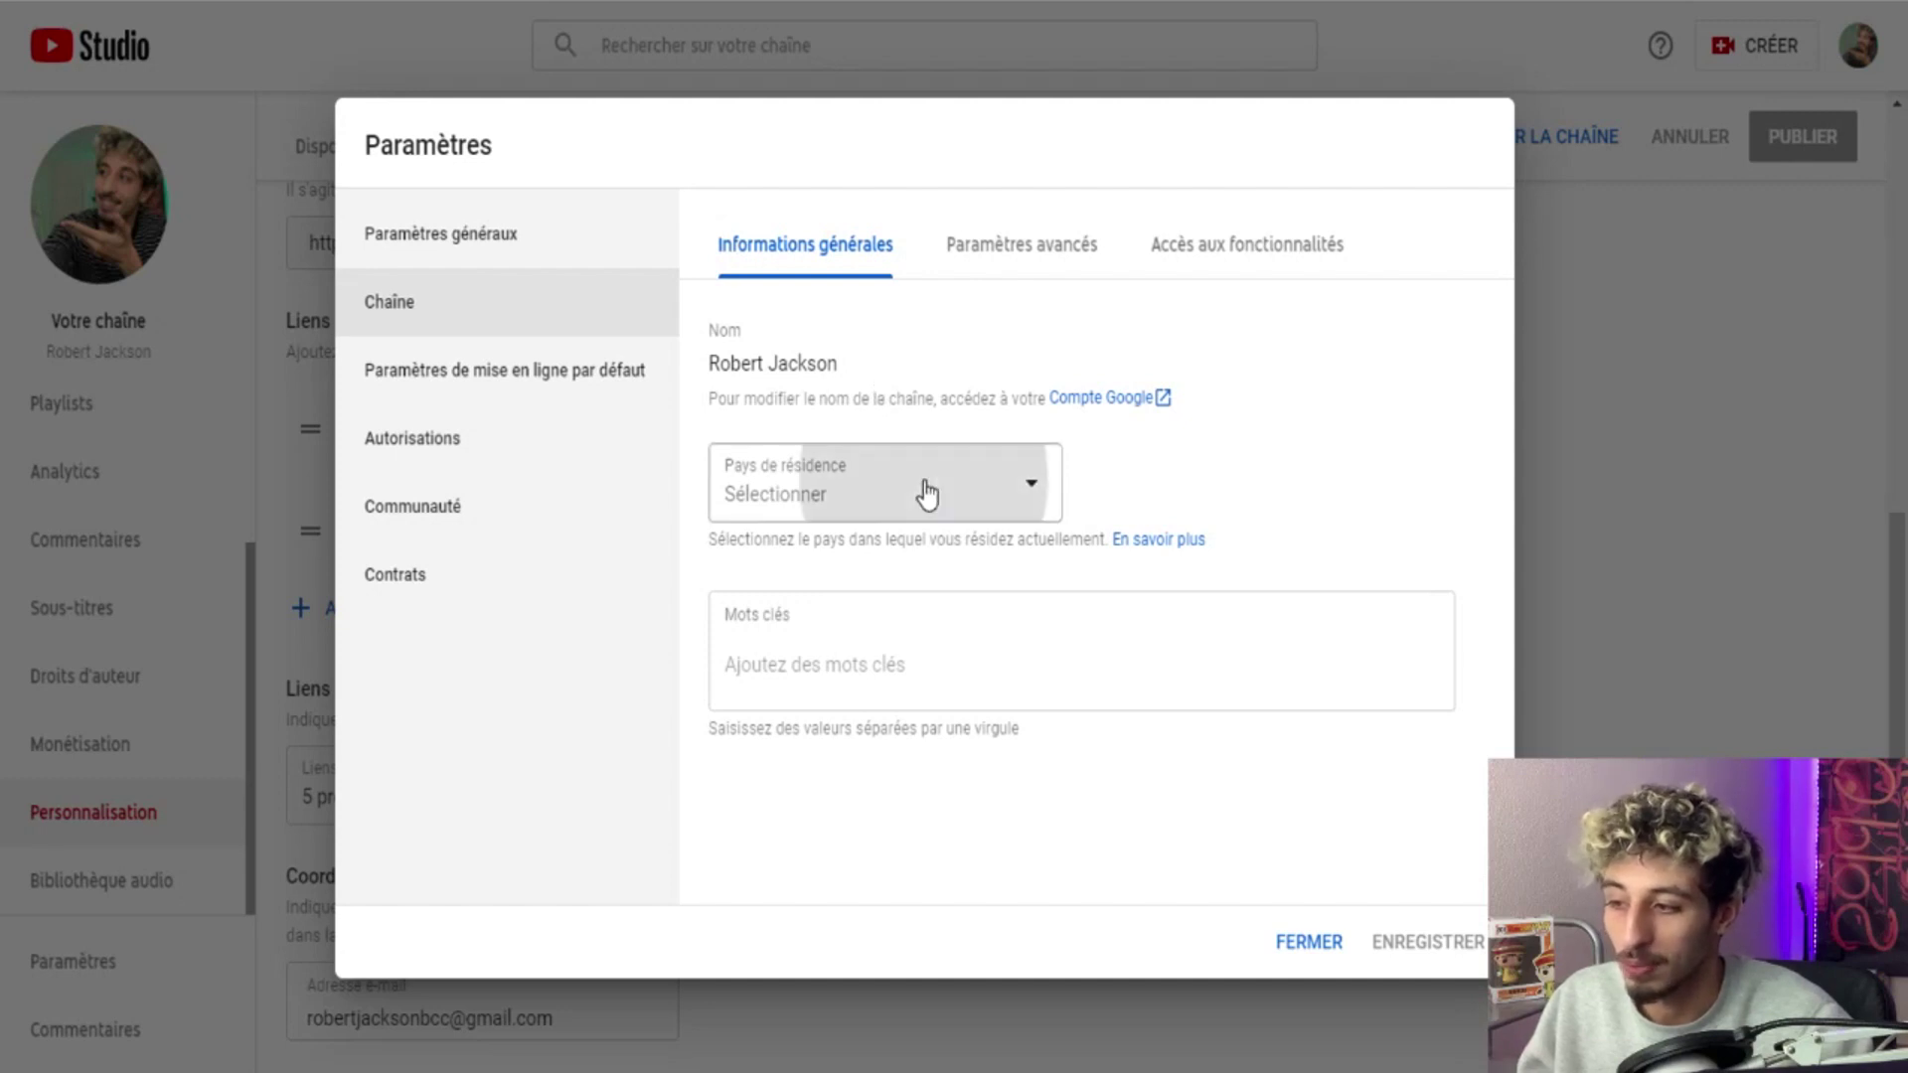
Browse the country-of-residence list without choosing one, then switch to Paramètres avancés.
left_click(920, 490)
scroll(894, 592, "down", 3)
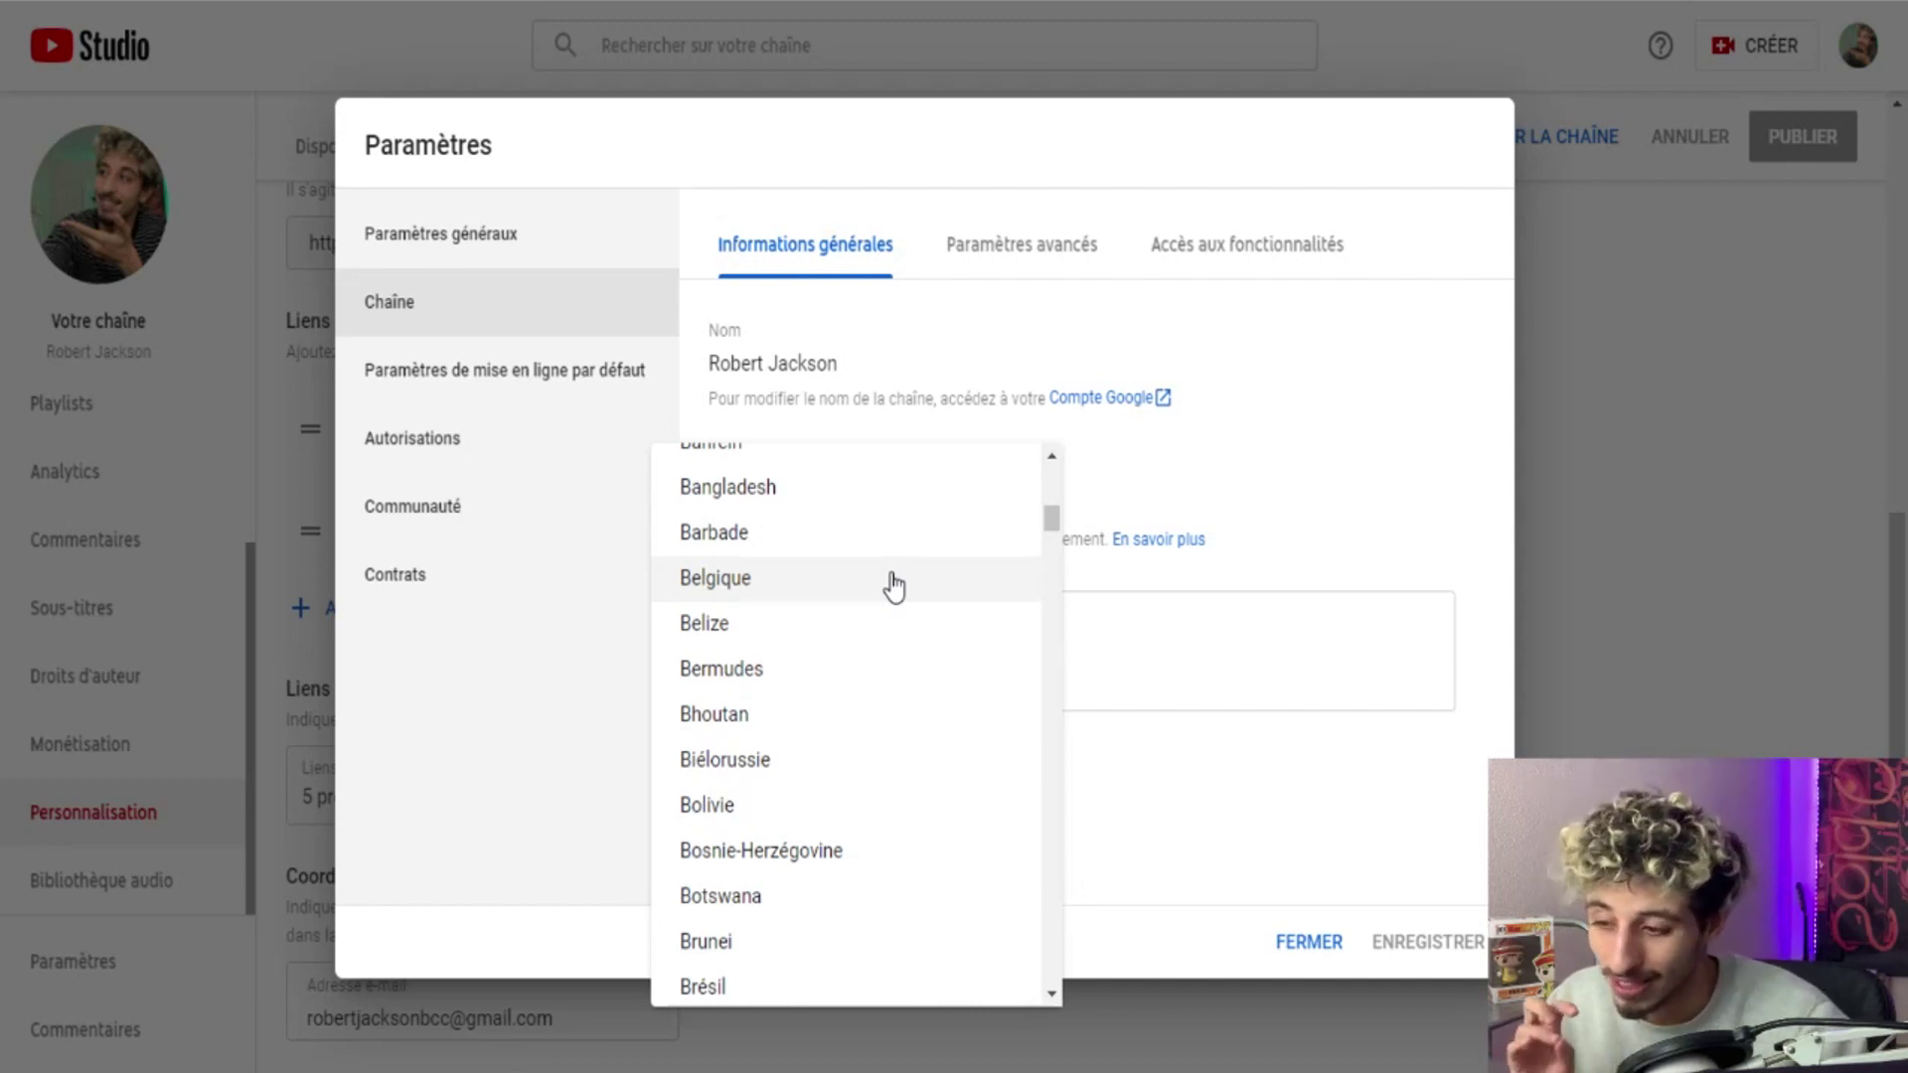
left_click(1245, 495)
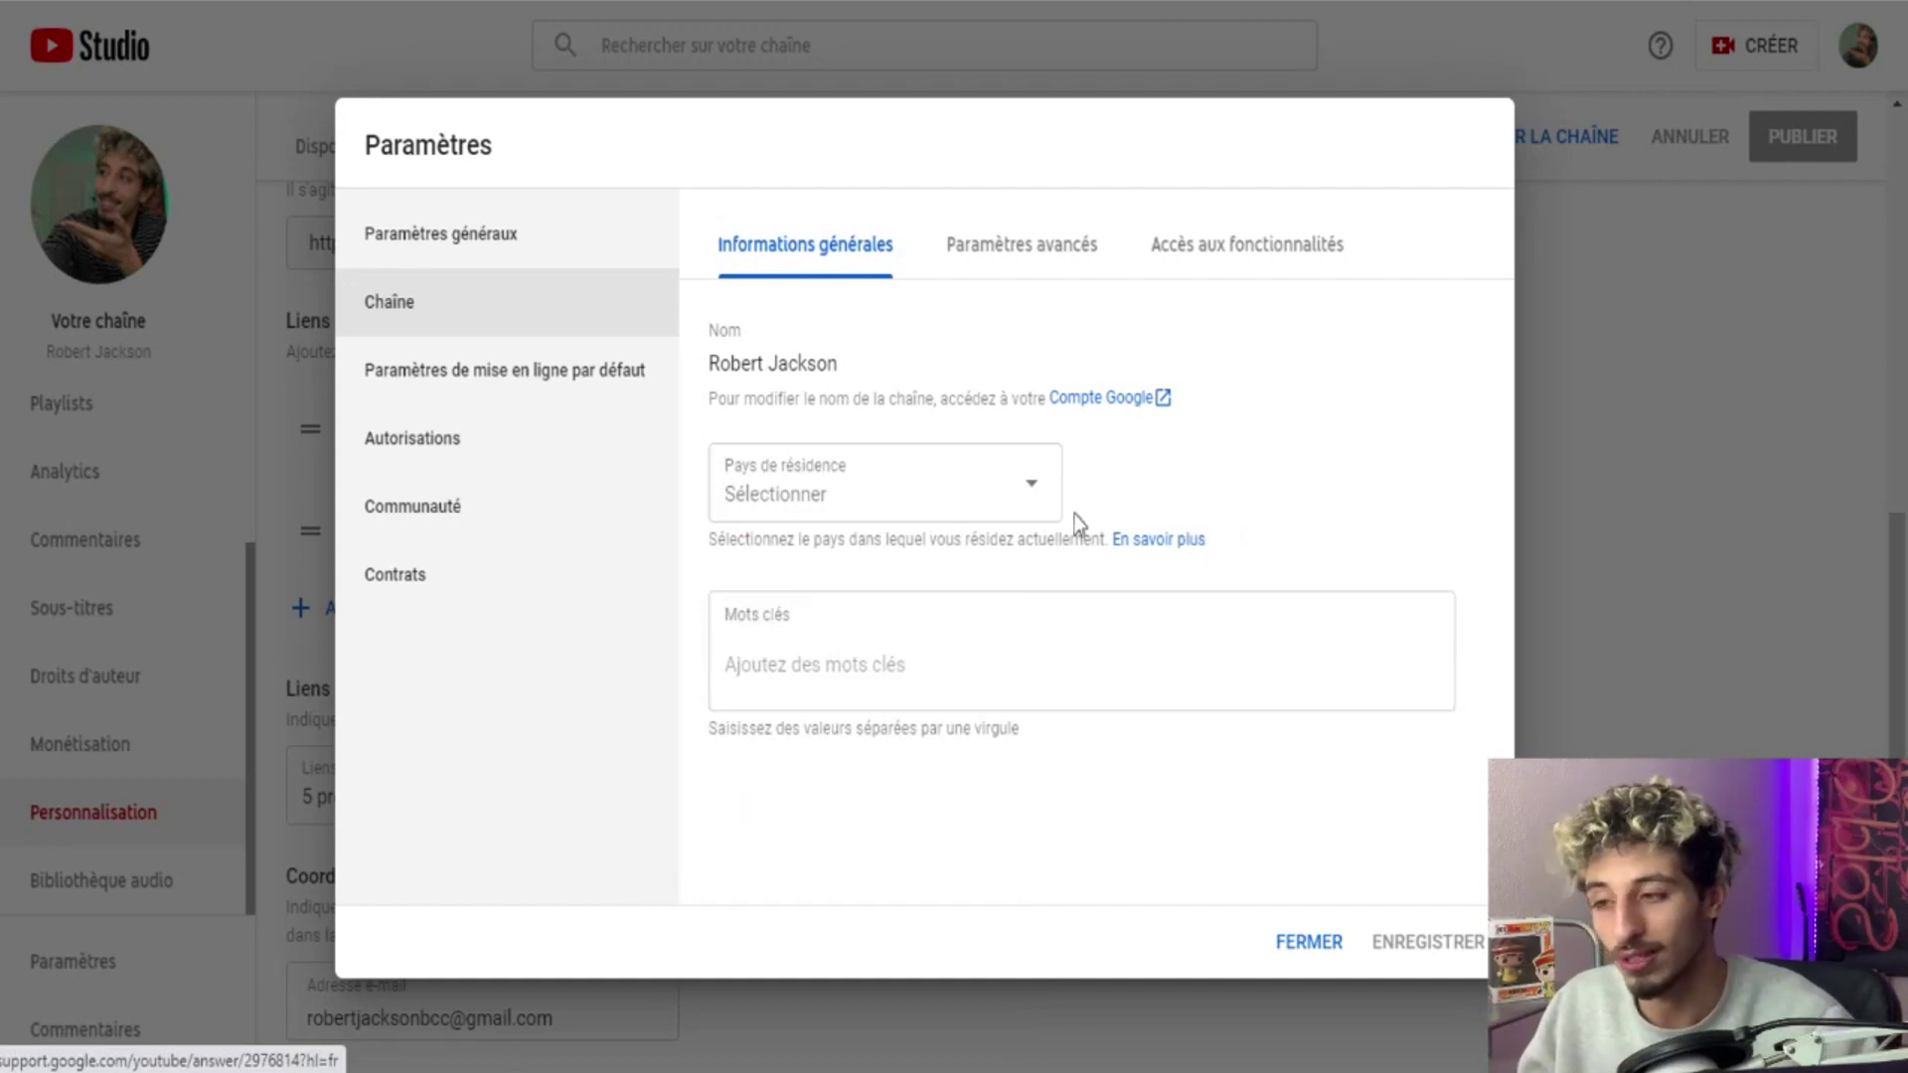
left_click(982, 260)
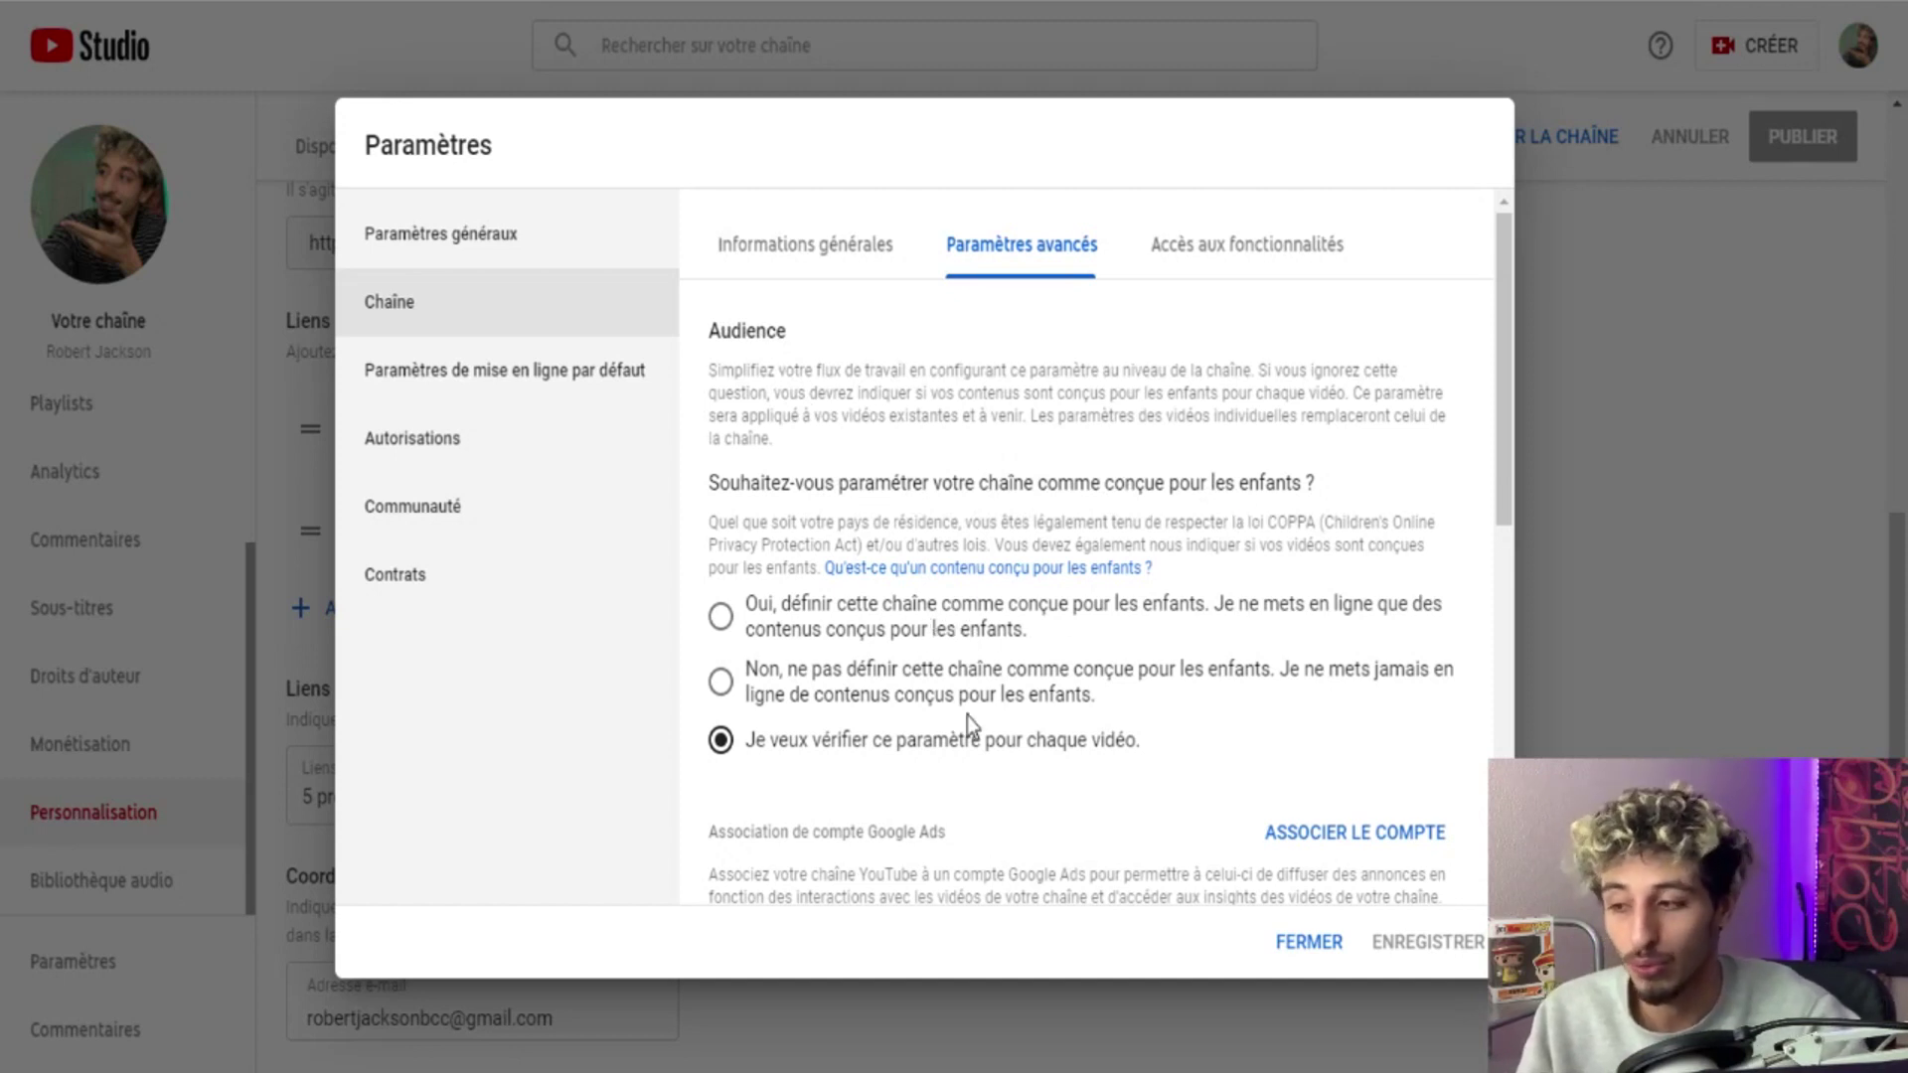
Declare the channel not made for kids and review the advanced options below.
scroll(1090, 690, "down", 3)
scroll(1034, 648, "up", 3)
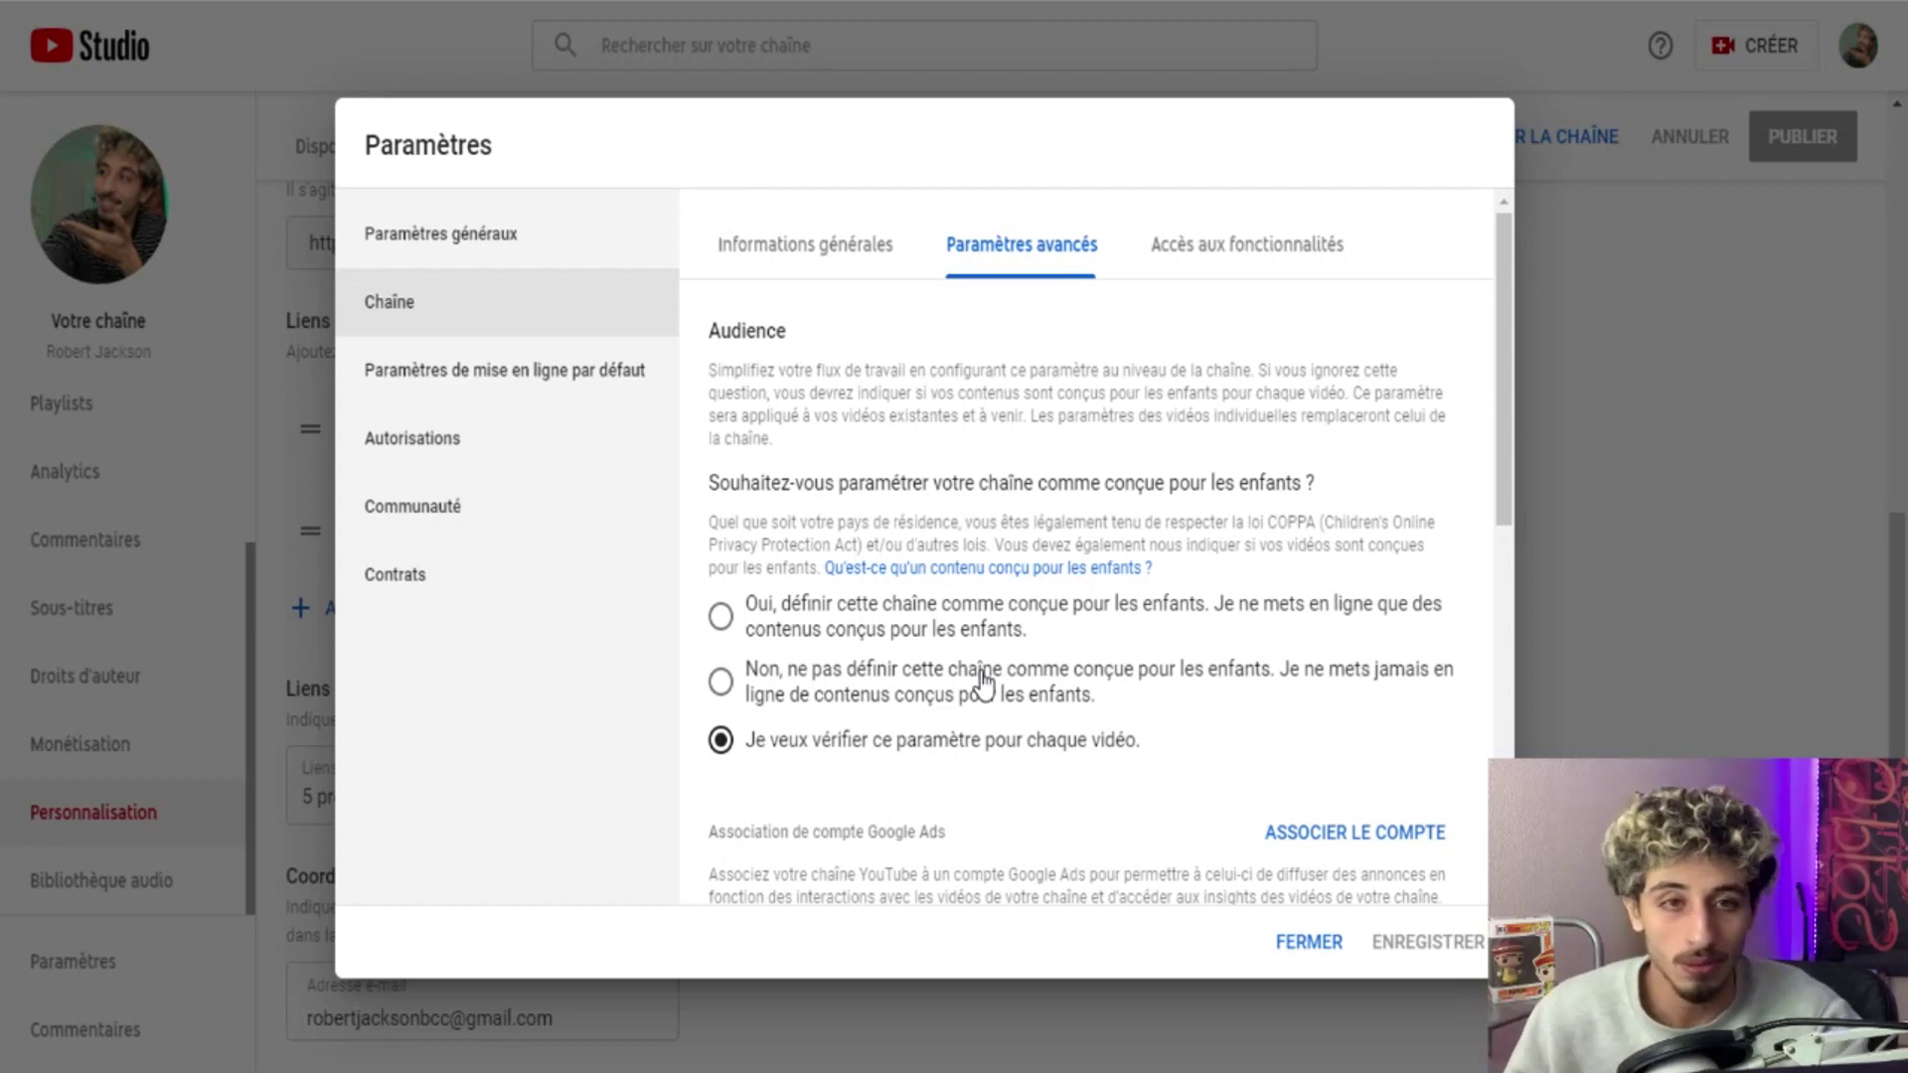
left_click(984, 680)
scroll(979, 684, "down", 5)
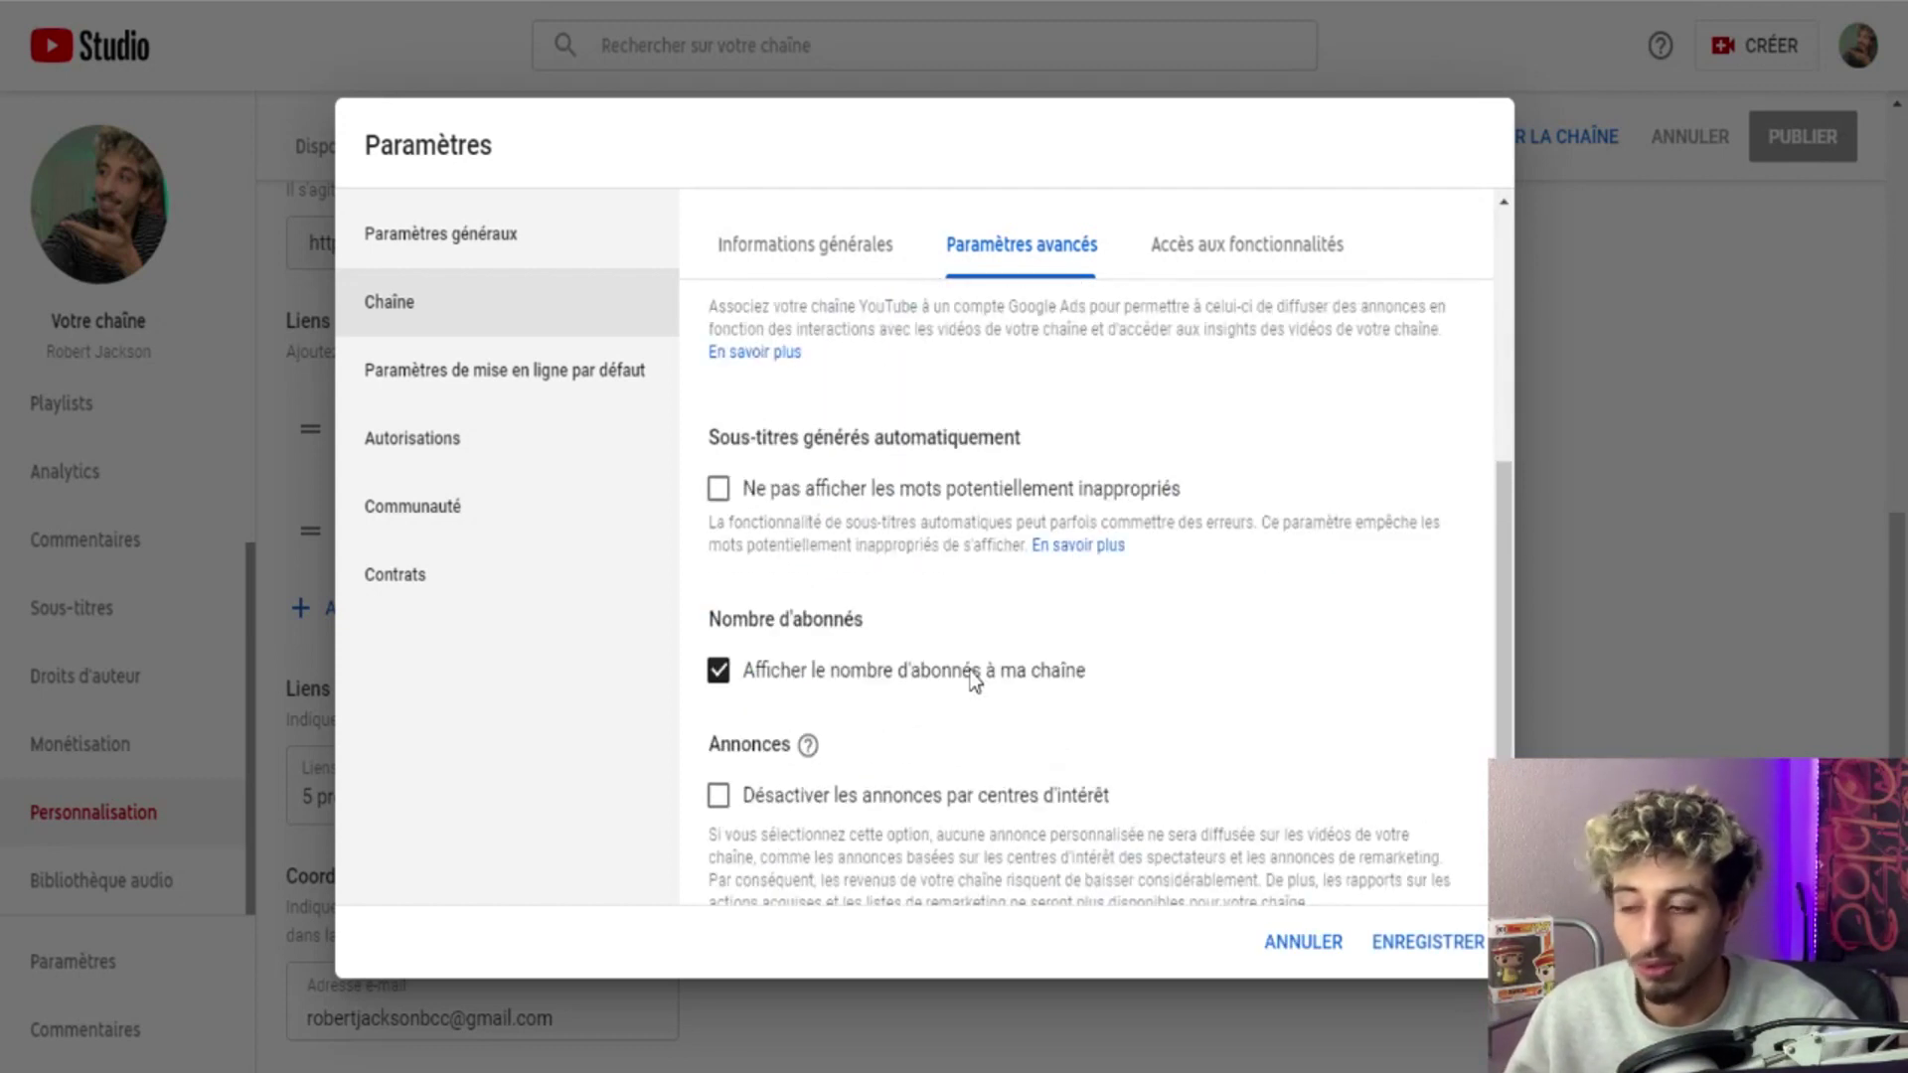
scroll(906, 636, "down", 3)
scroll(894, 621, "up", 4)
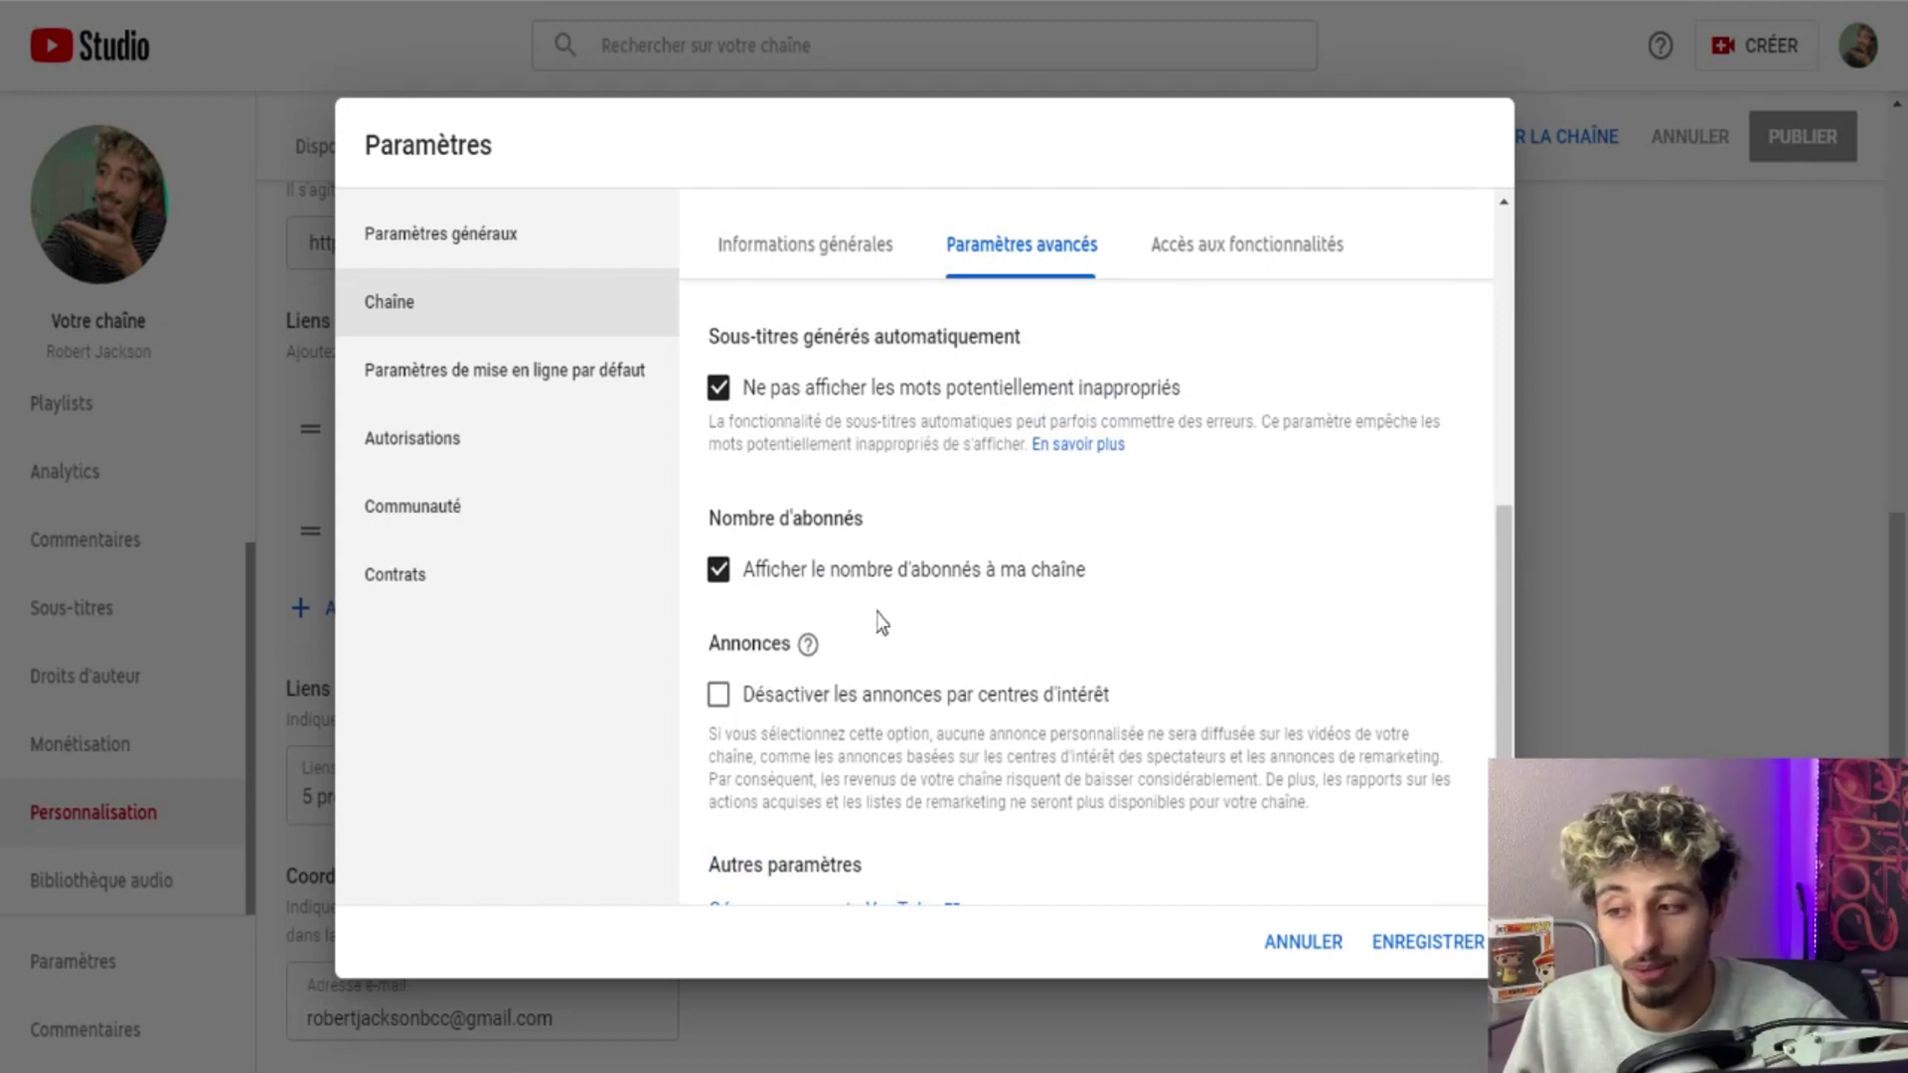
scroll(884, 656, "down", 1)
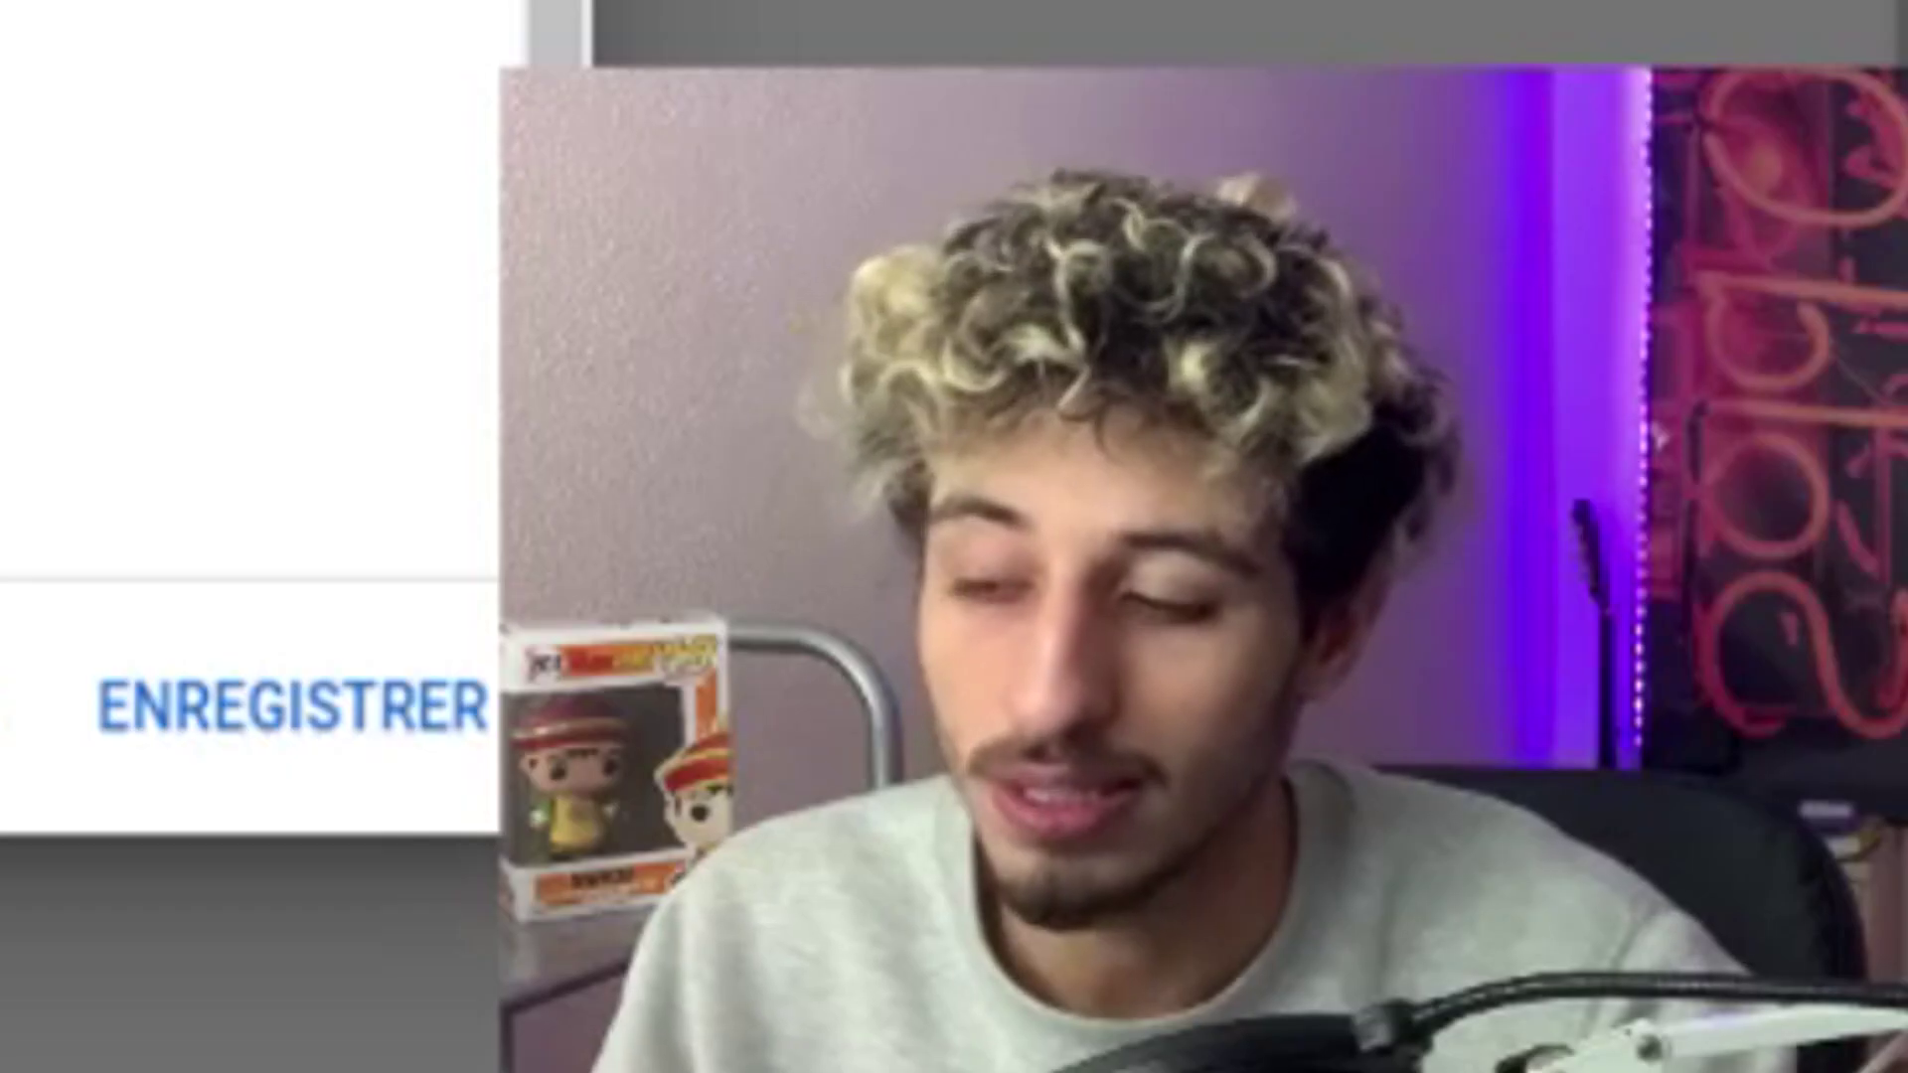
Open Accès aux fonctionnalités and expand both the phone-verification and default feature details.
left_click(1247, 252)
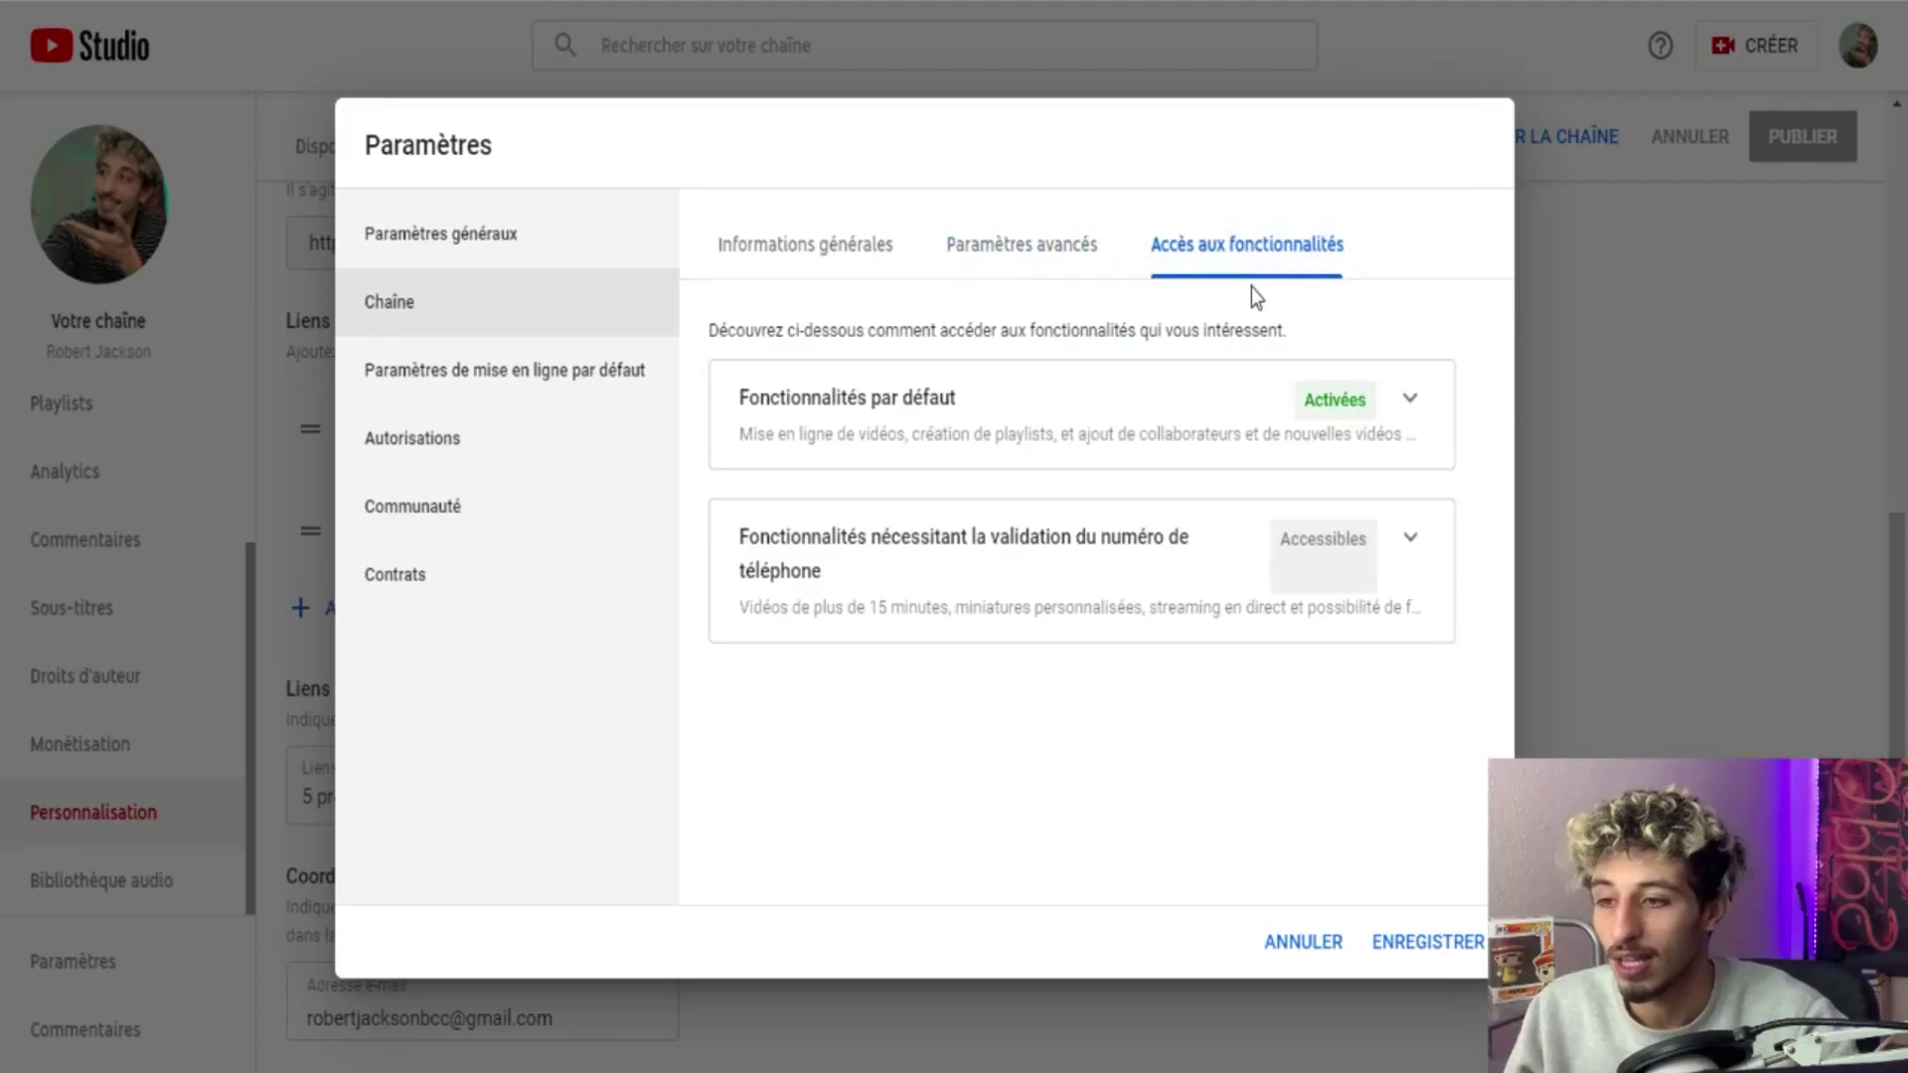
left_click(1384, 515)
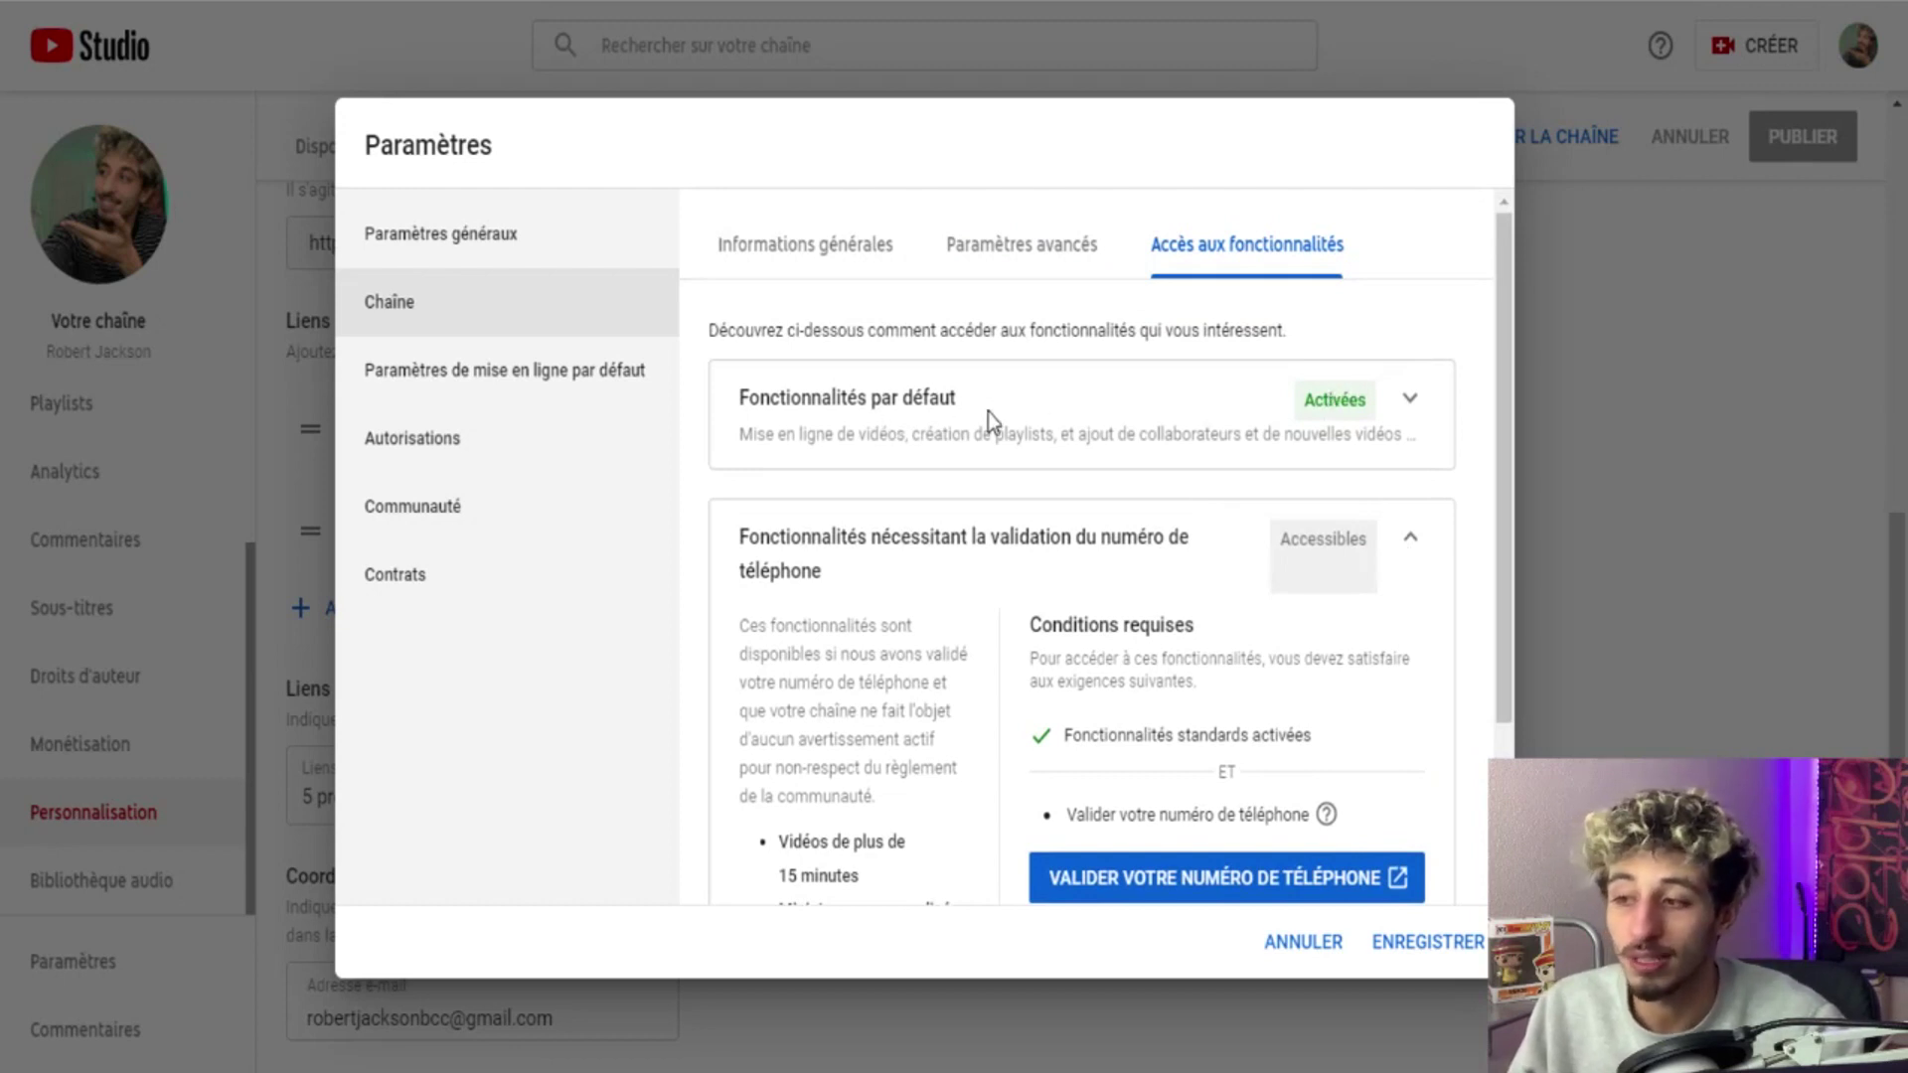
left_click(1410, 401)
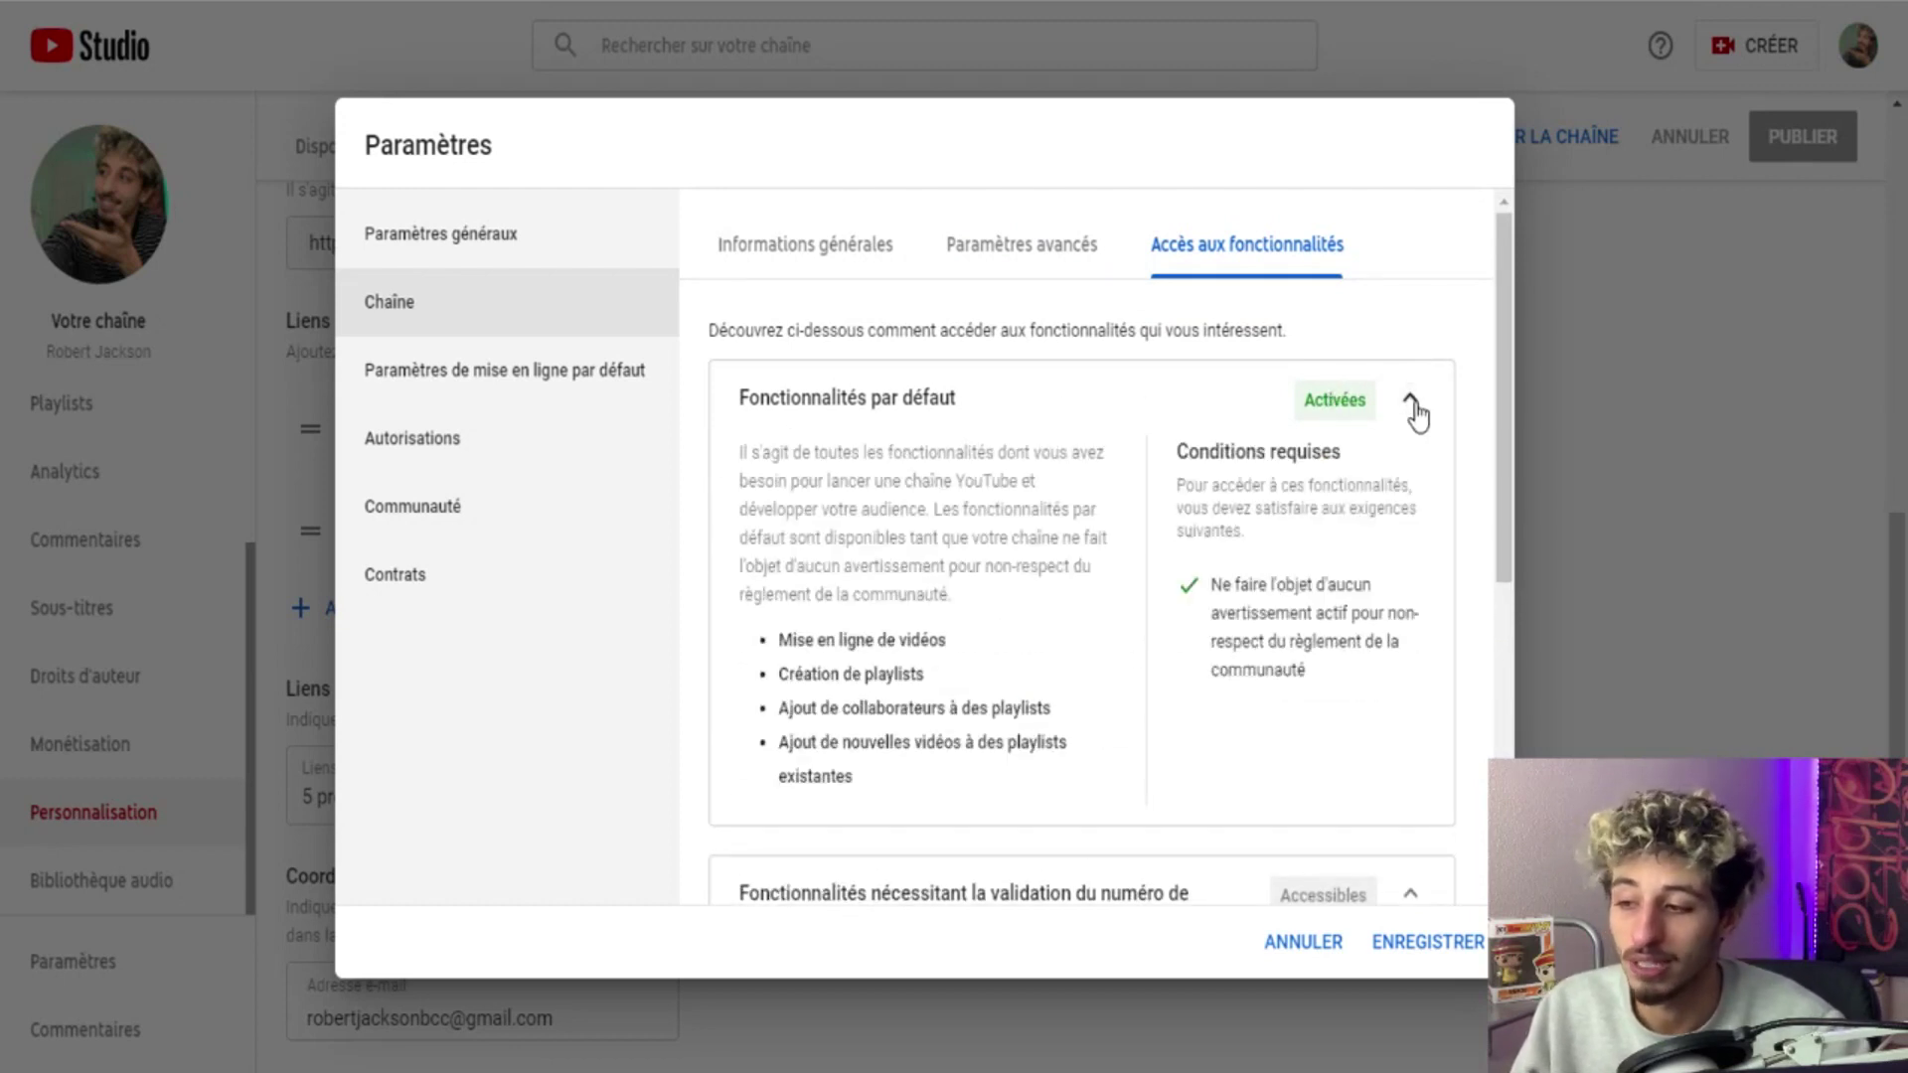
scroll(926, 610, "down", 6)
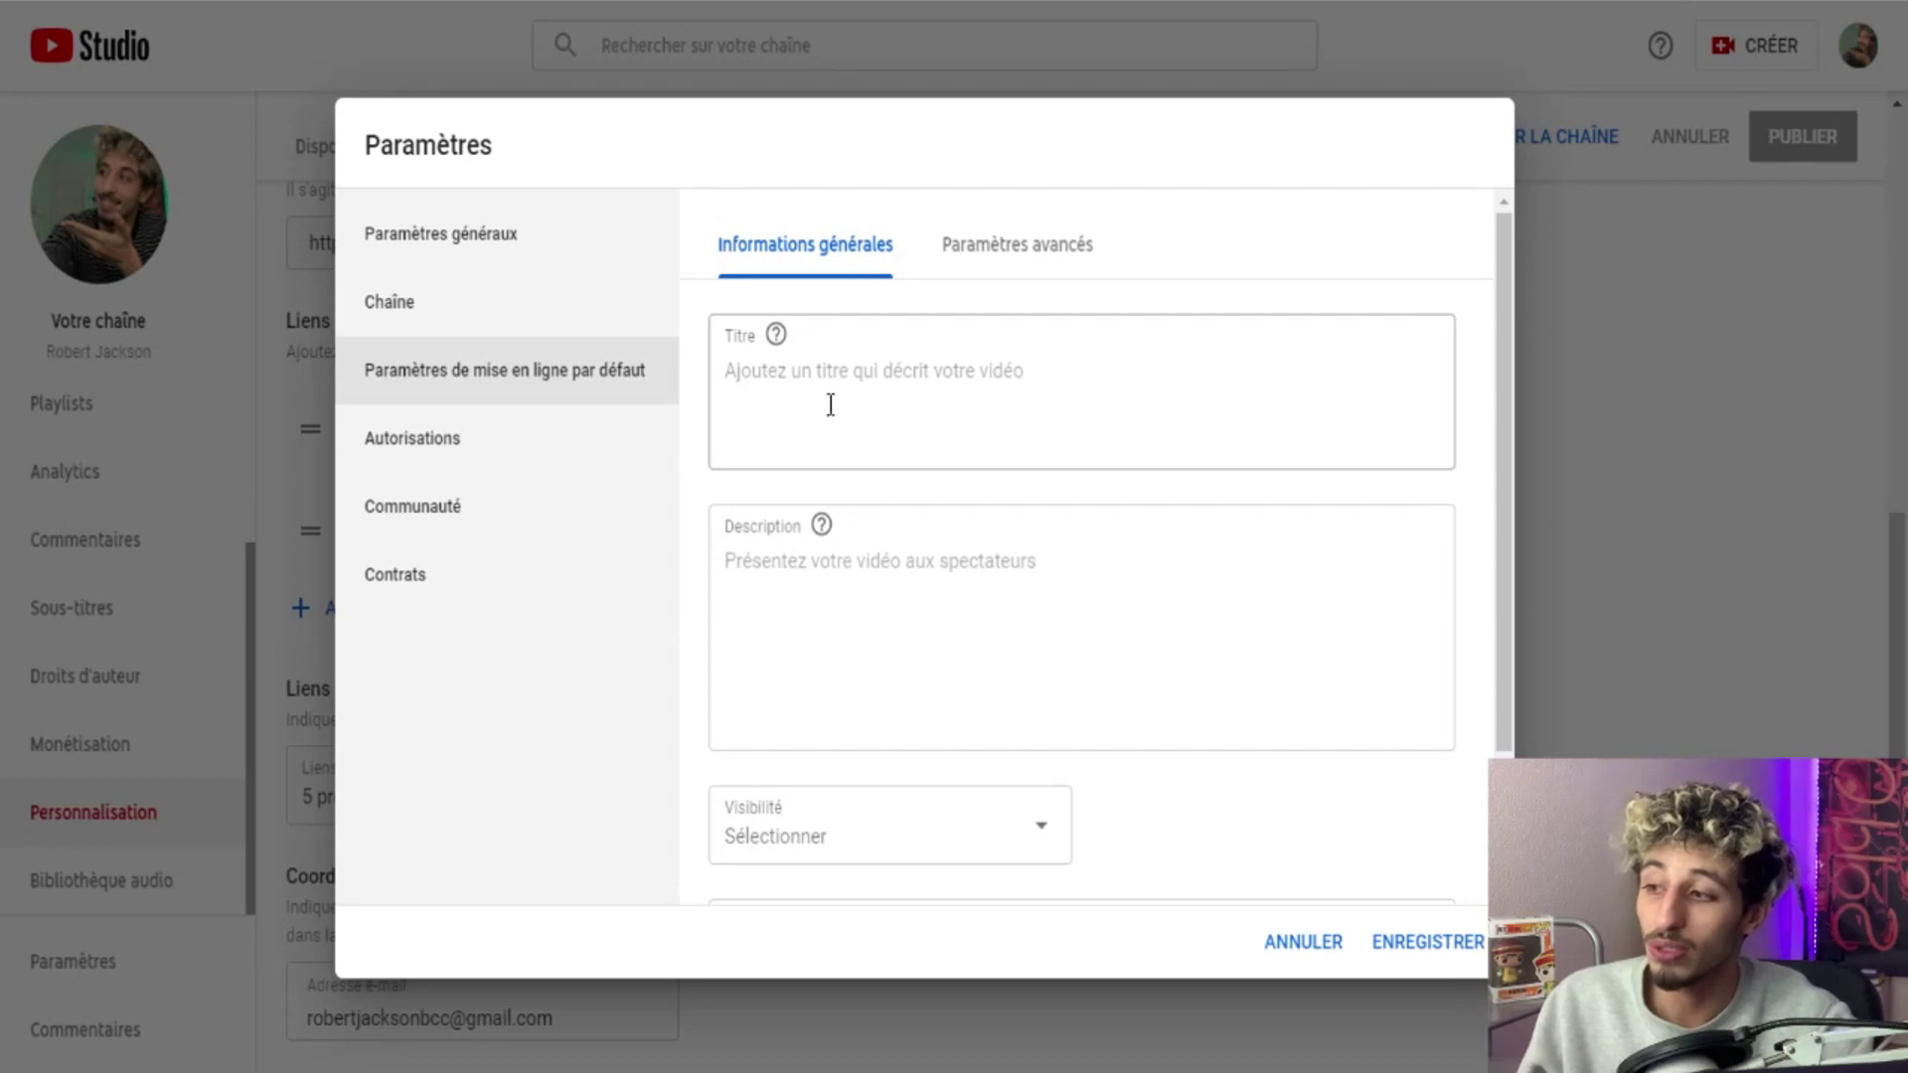
Enter 'Comment gagner de l'arge' as the default title for new uploads.
left_click(831, 404)
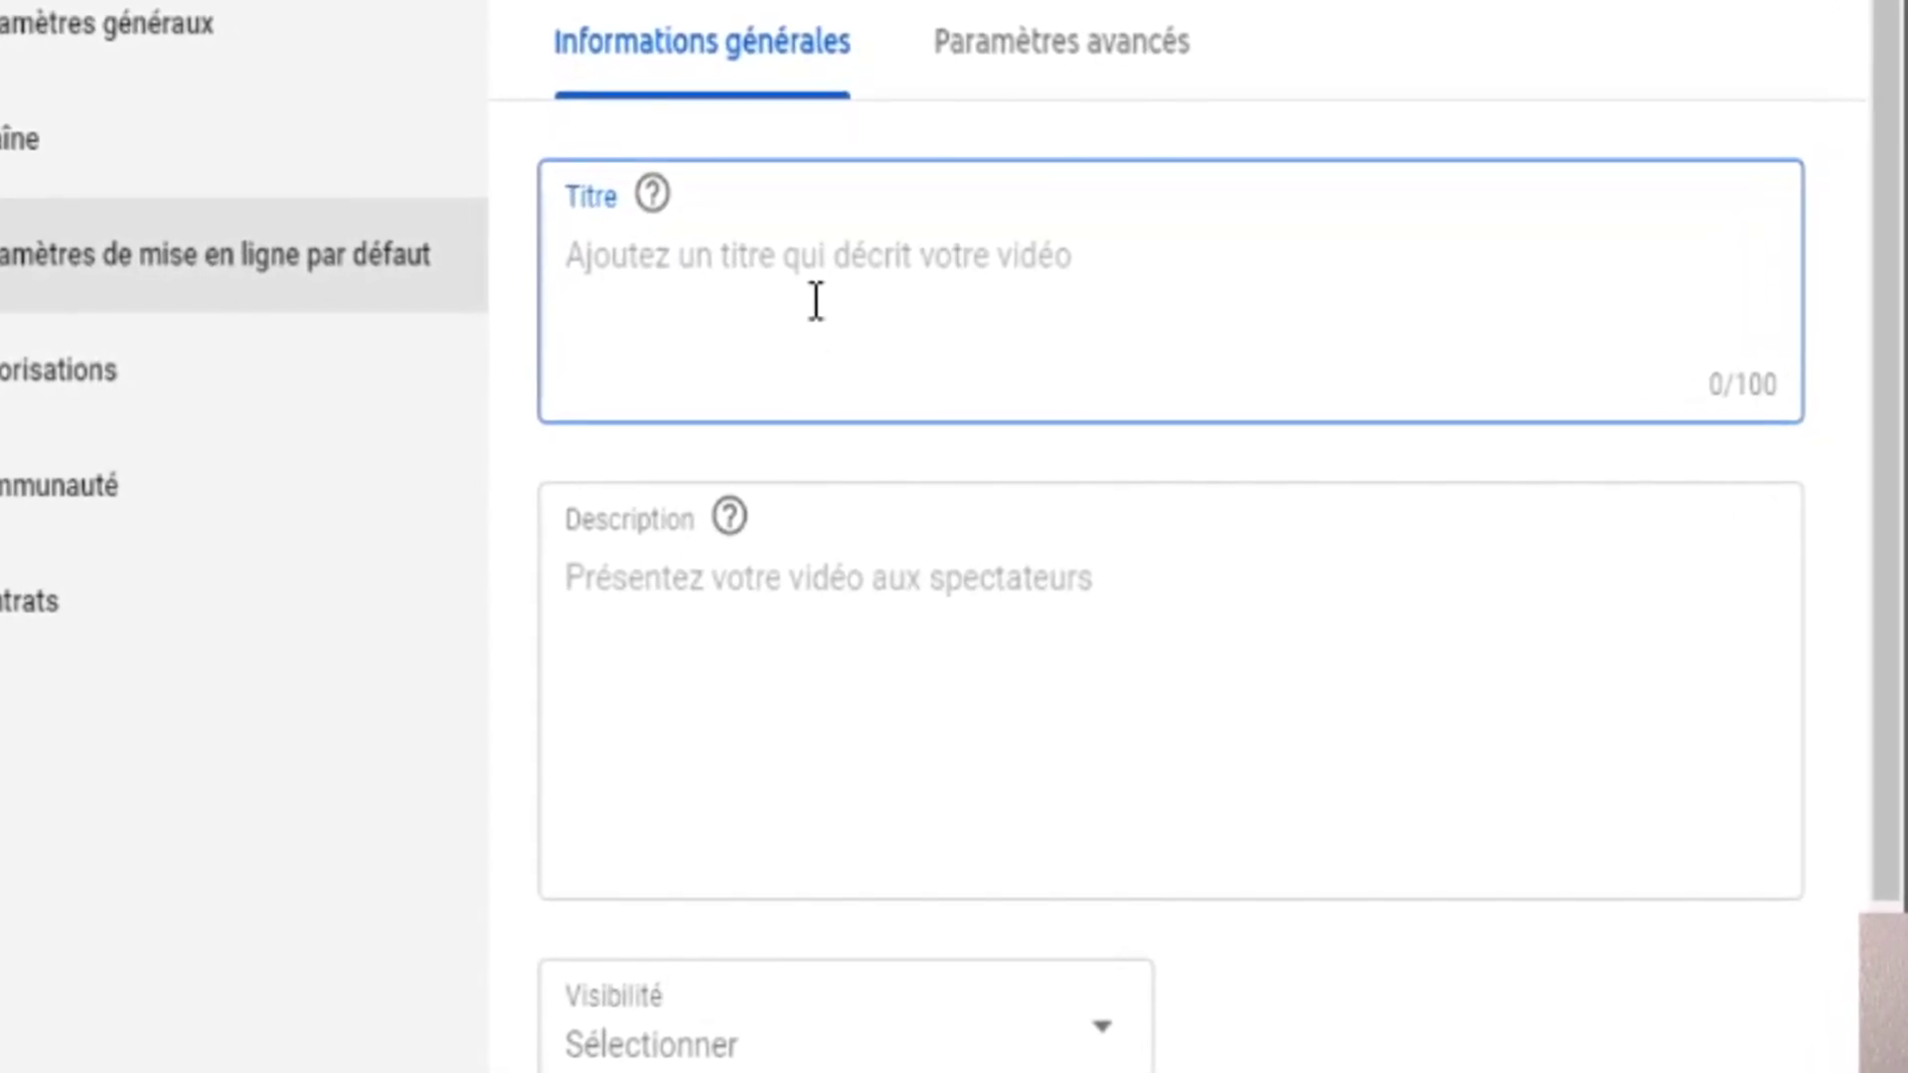
type("Comment ")
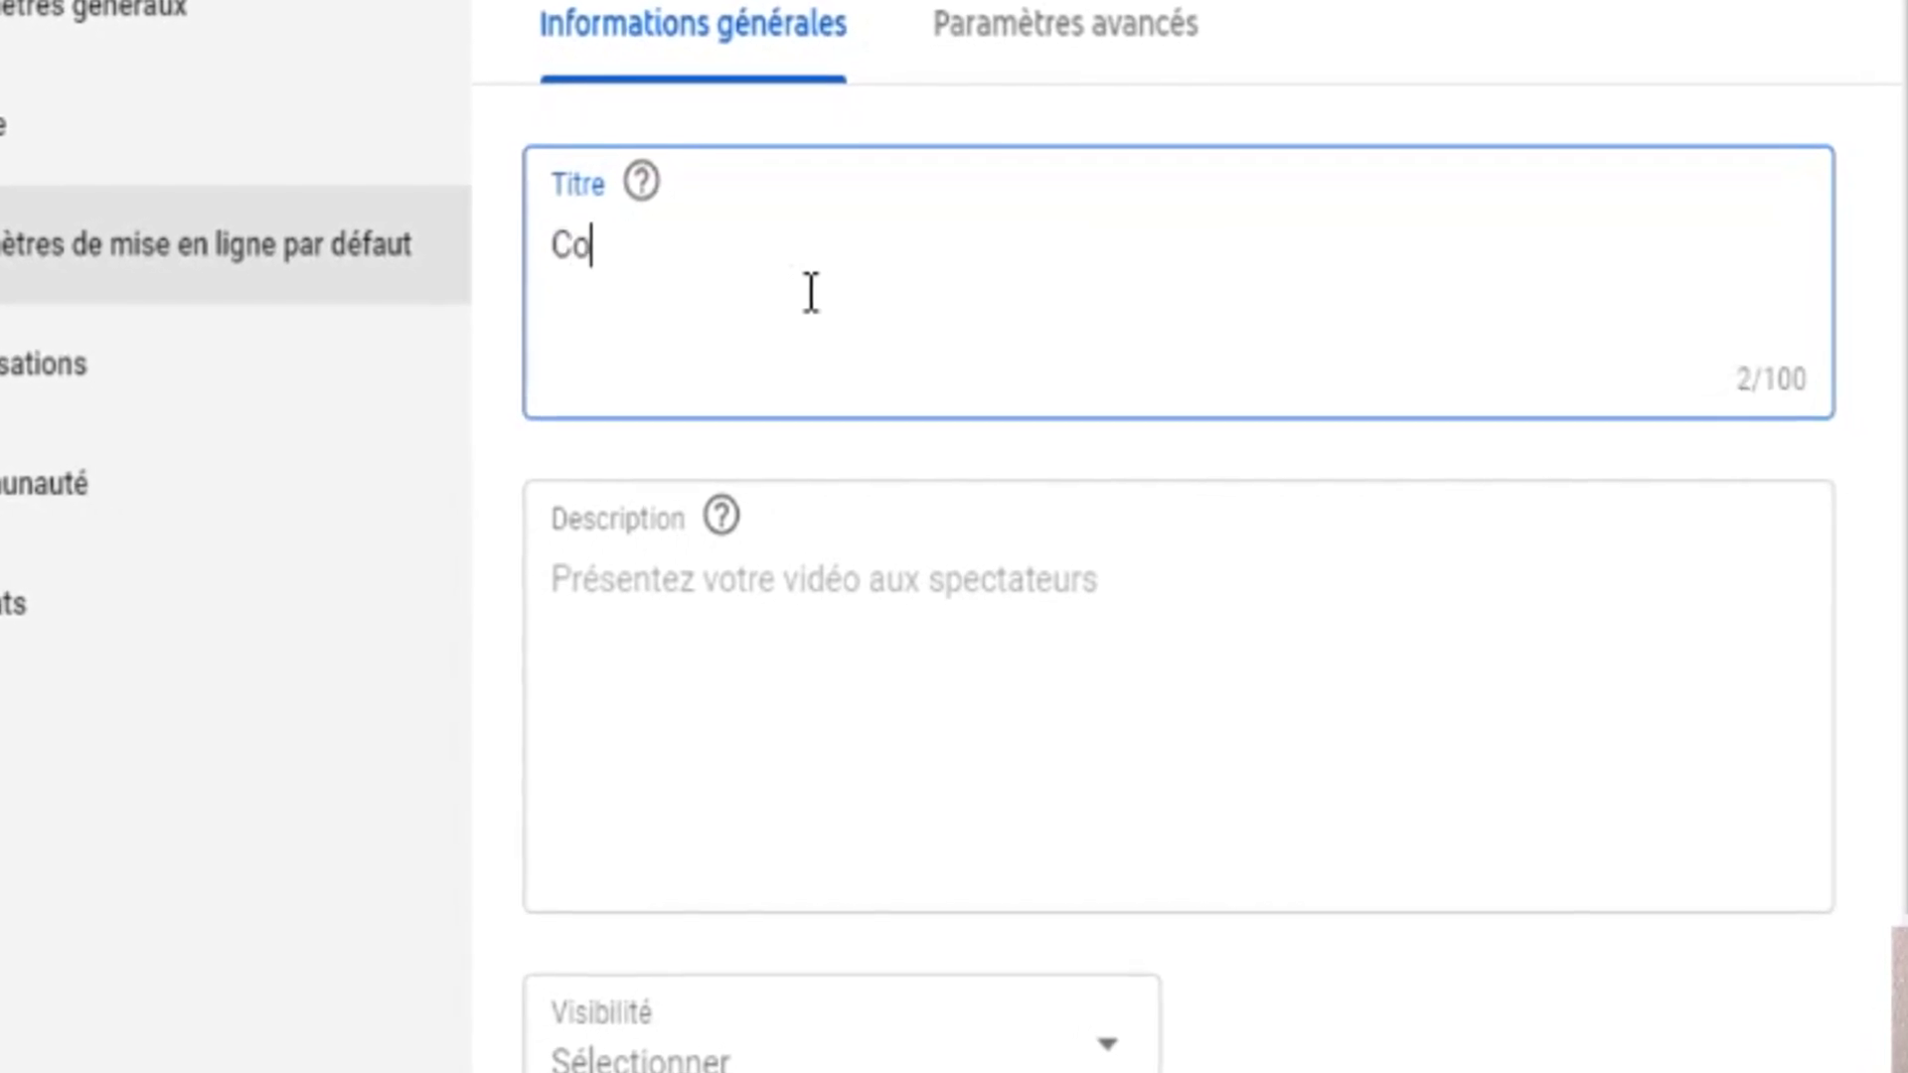
type("gagner ")
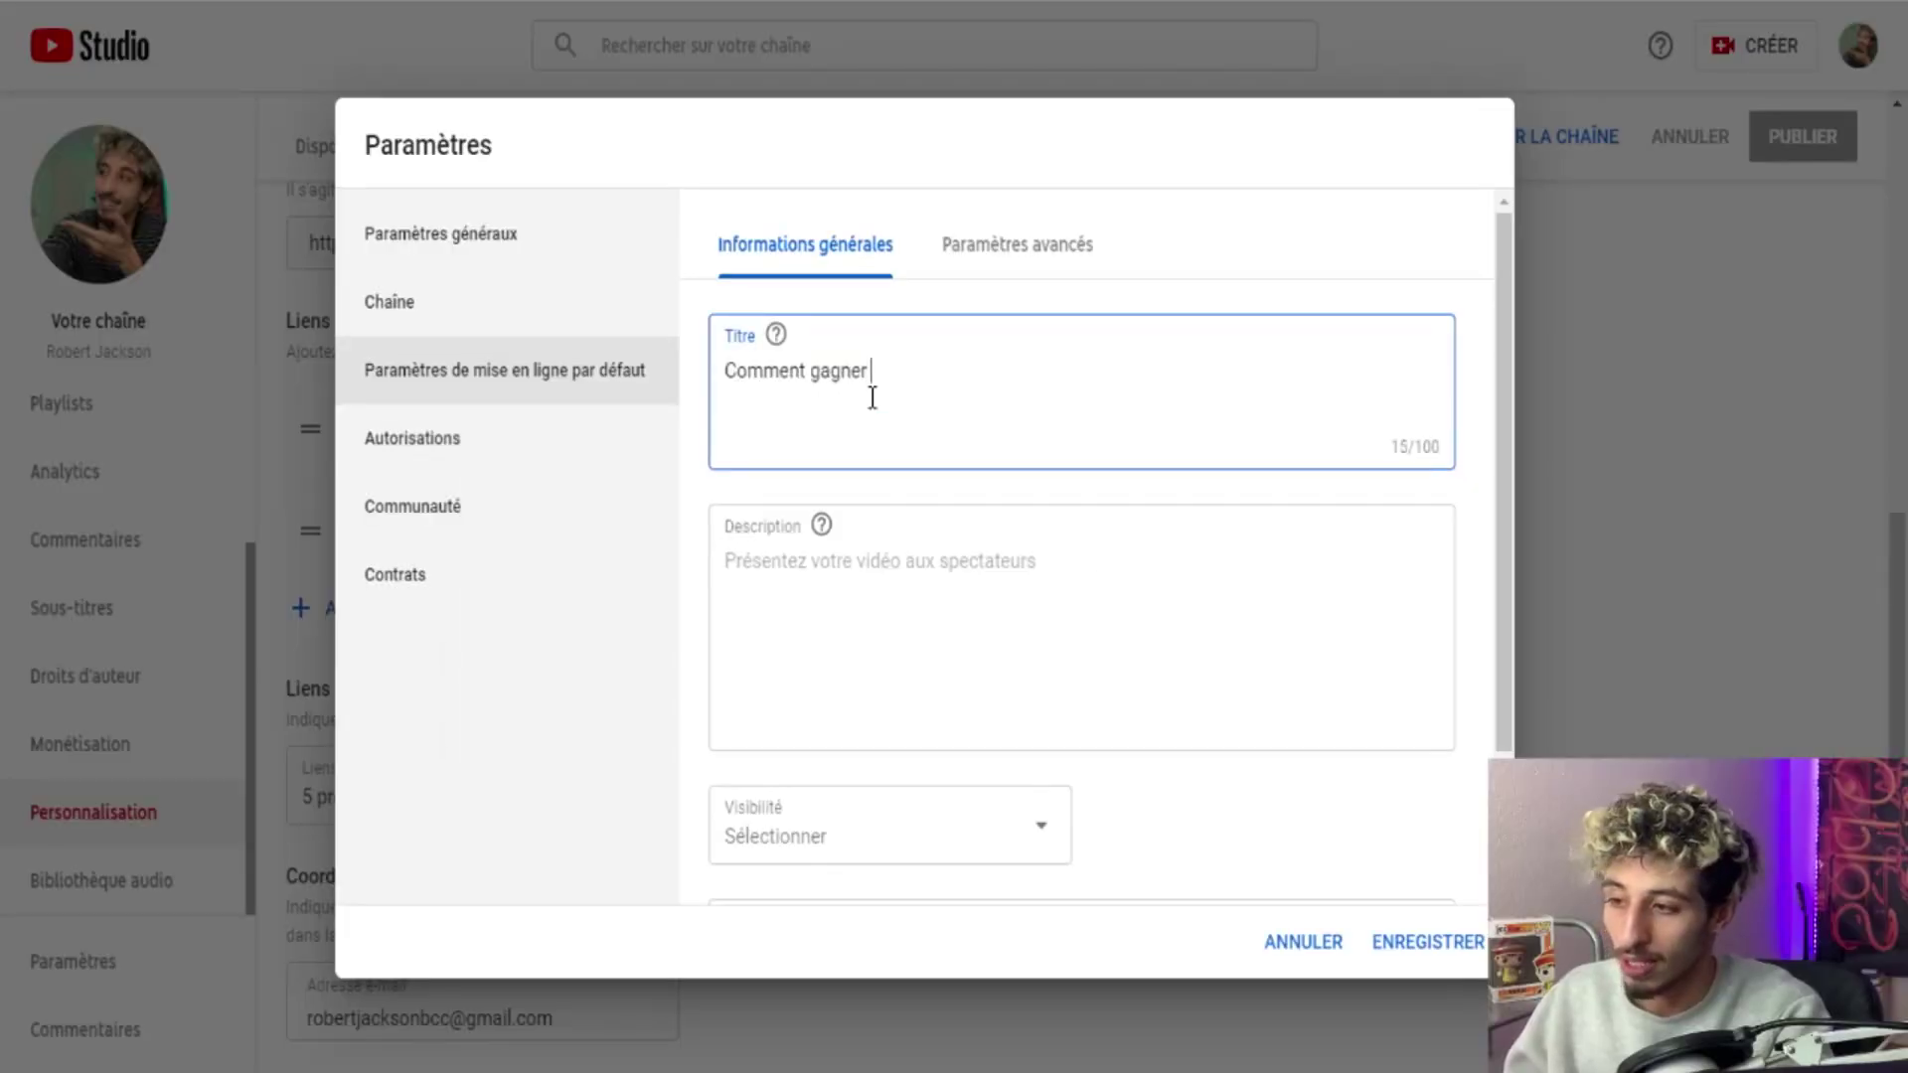
type("de l'")
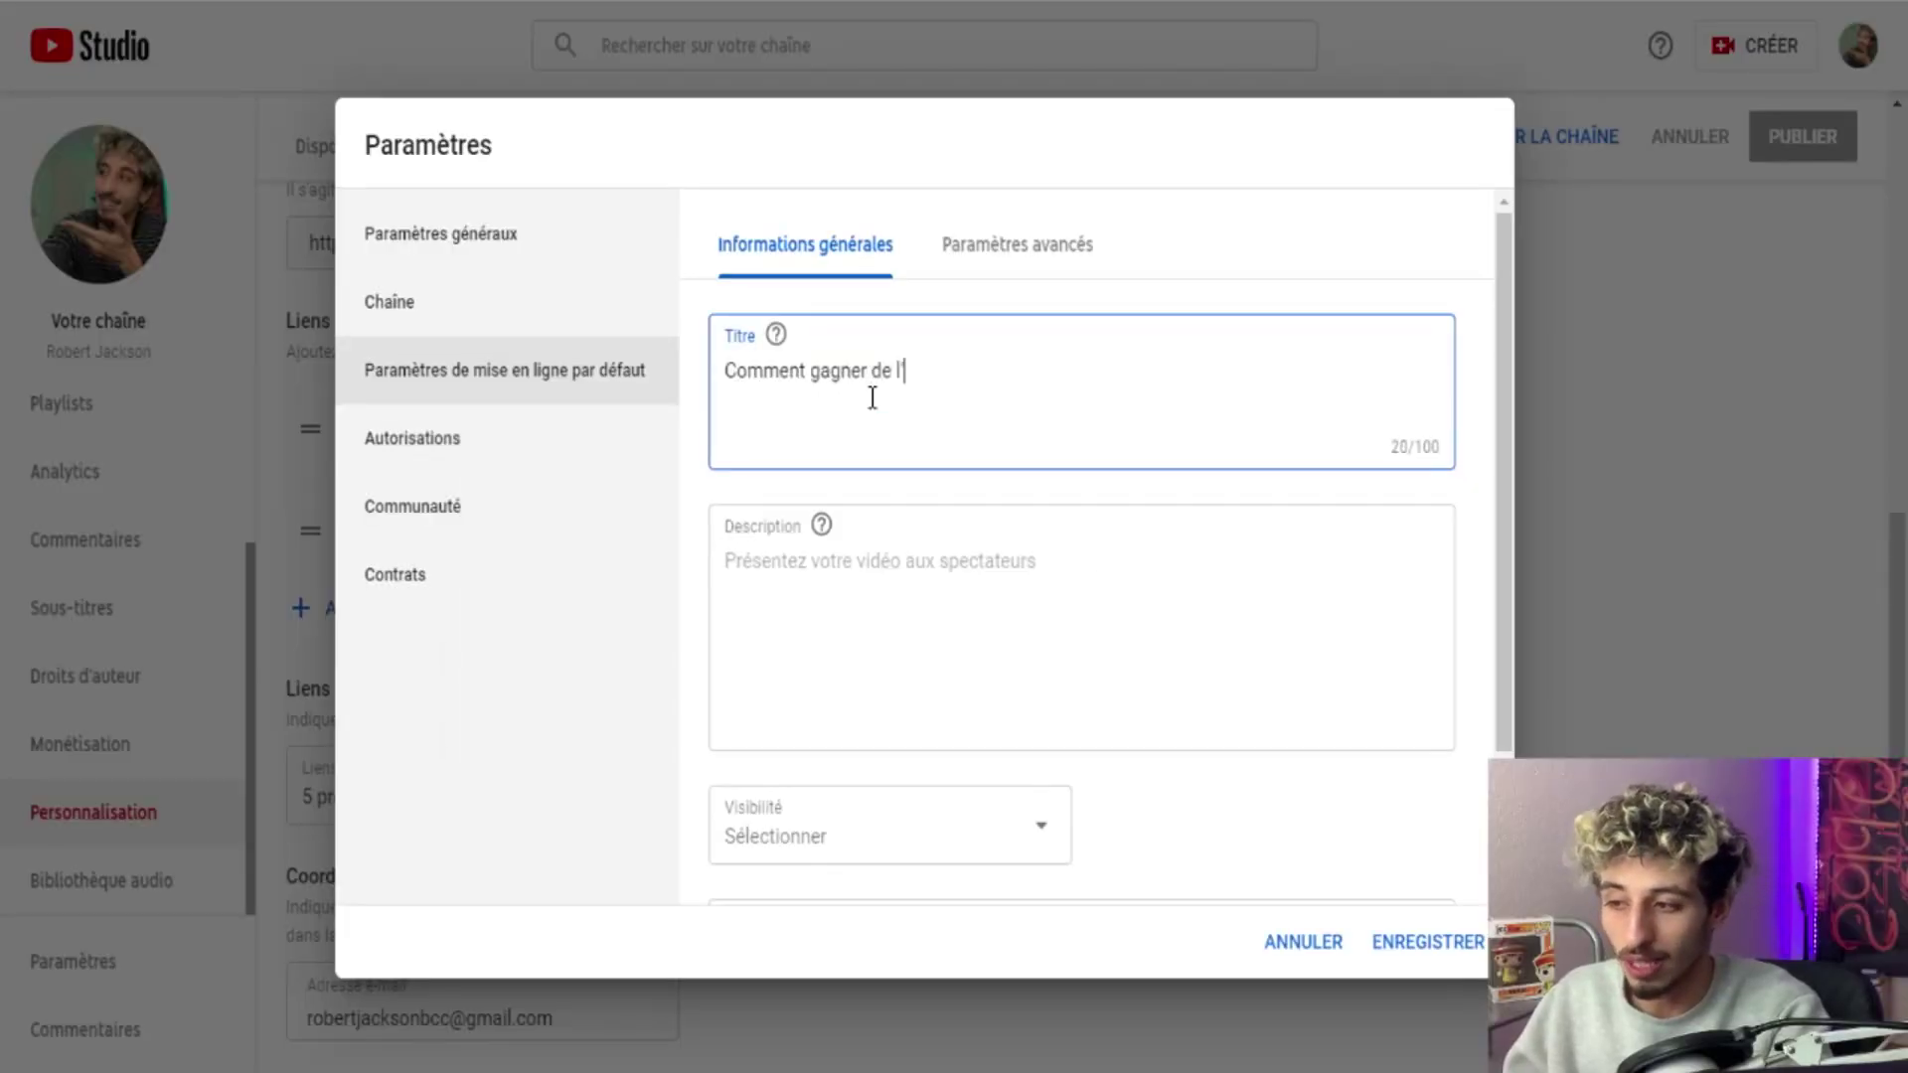
type("arge")
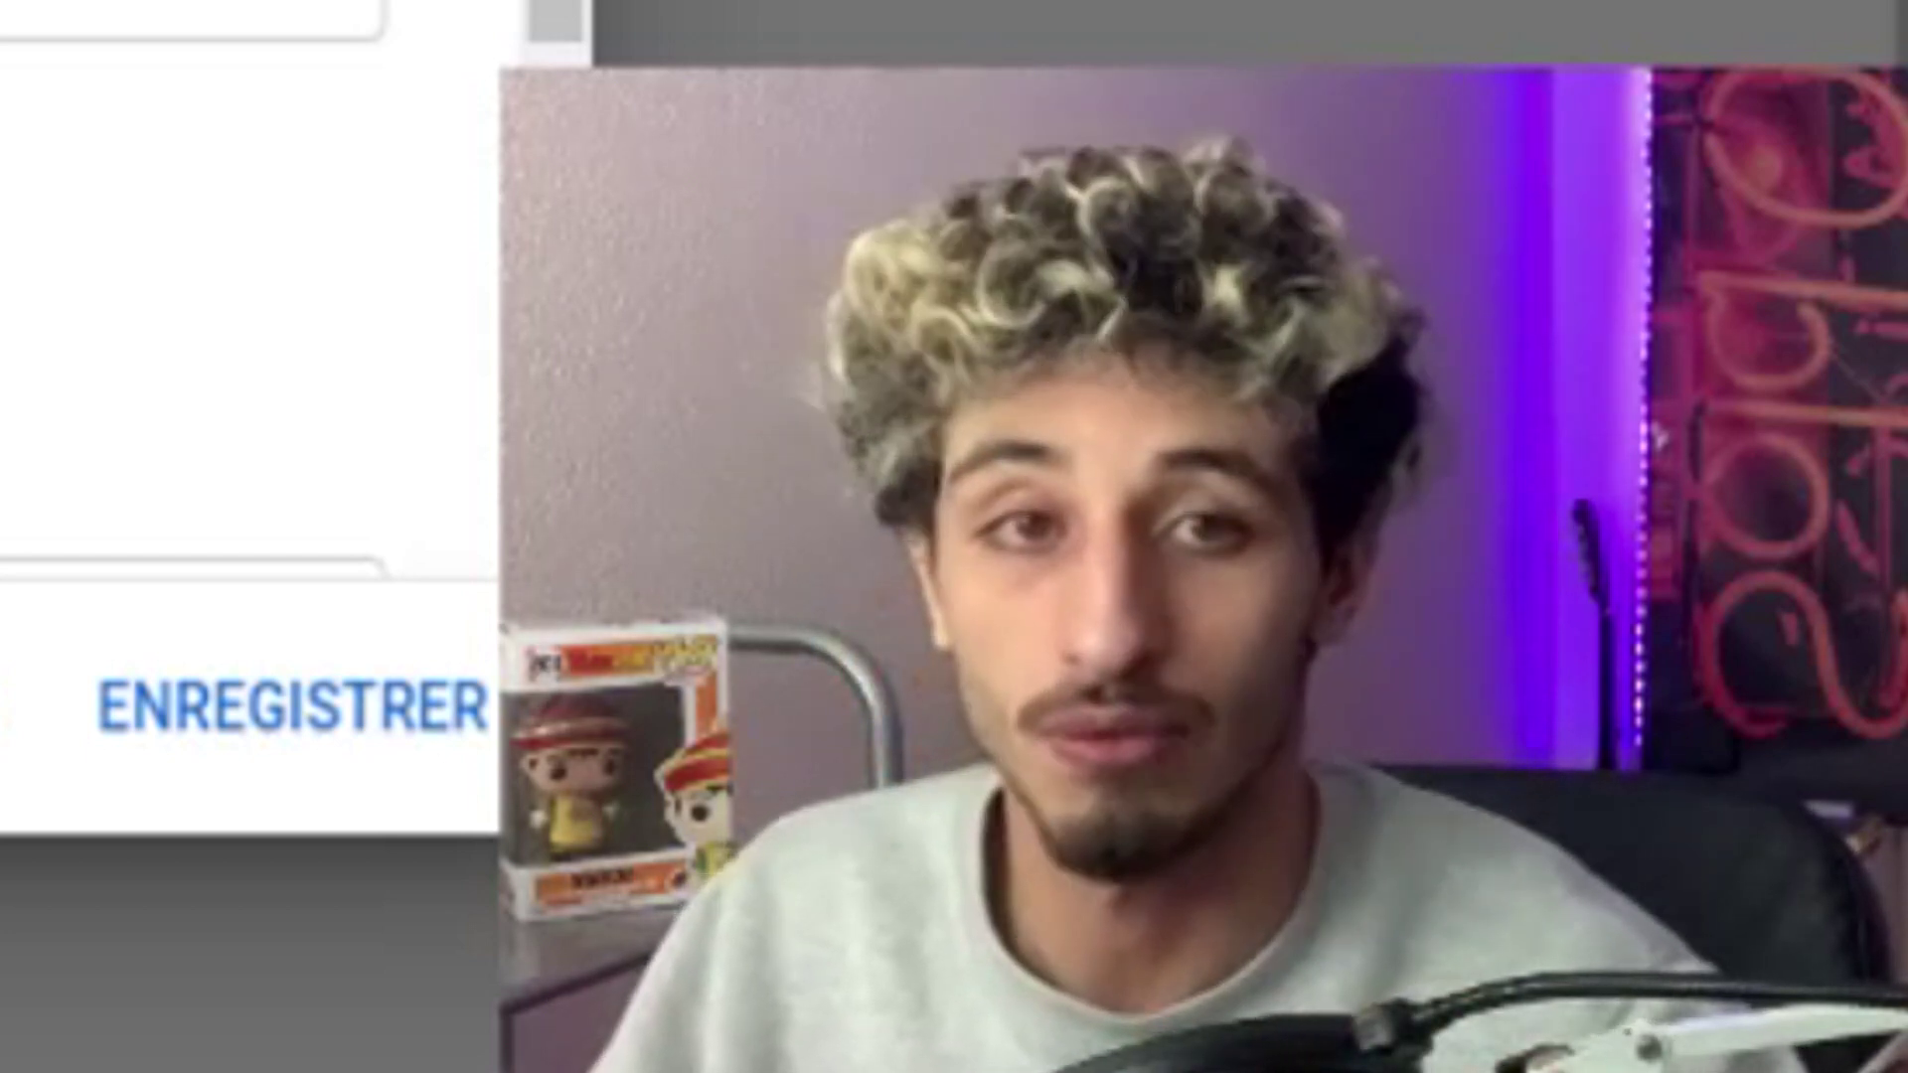
In advanced upload defaults, keep Licence YouTube standard and hold potentially inappropriate comments for review.
left_click(974, 260)
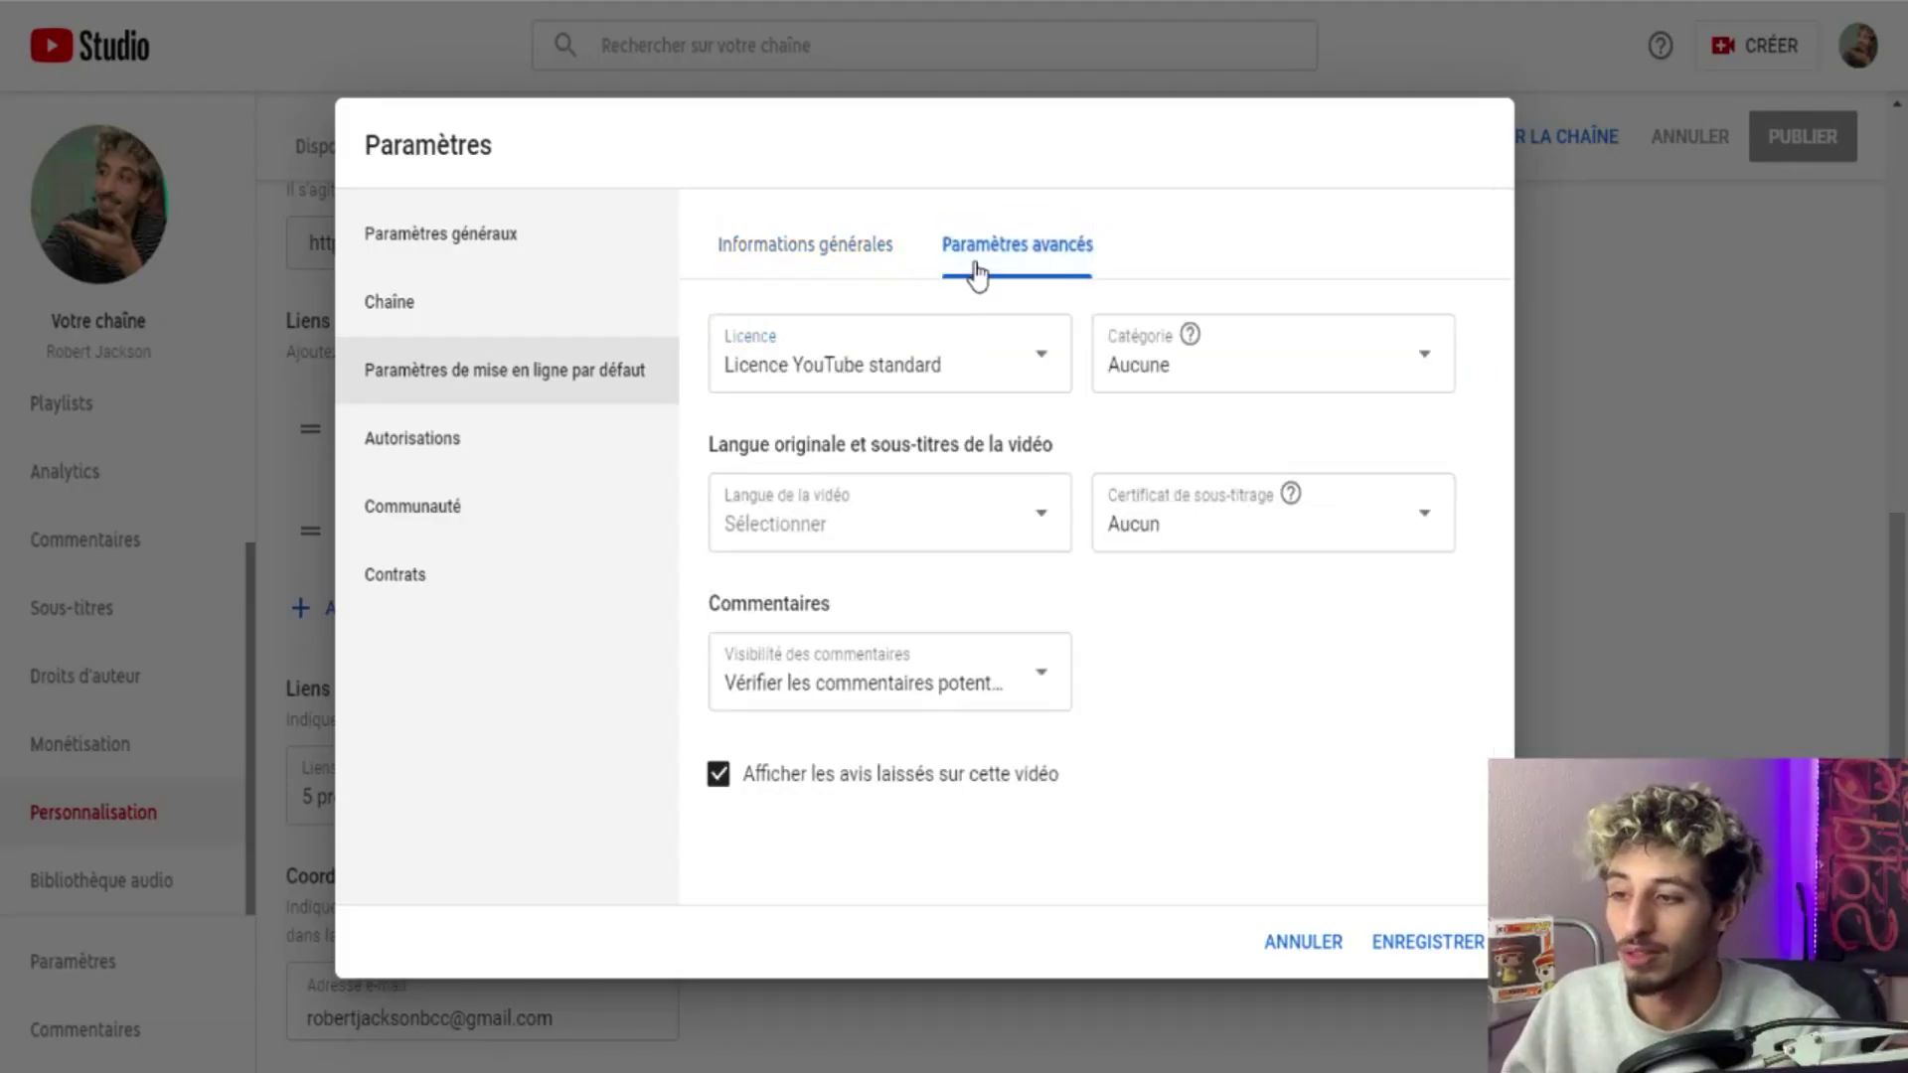
left_click(942, 369)
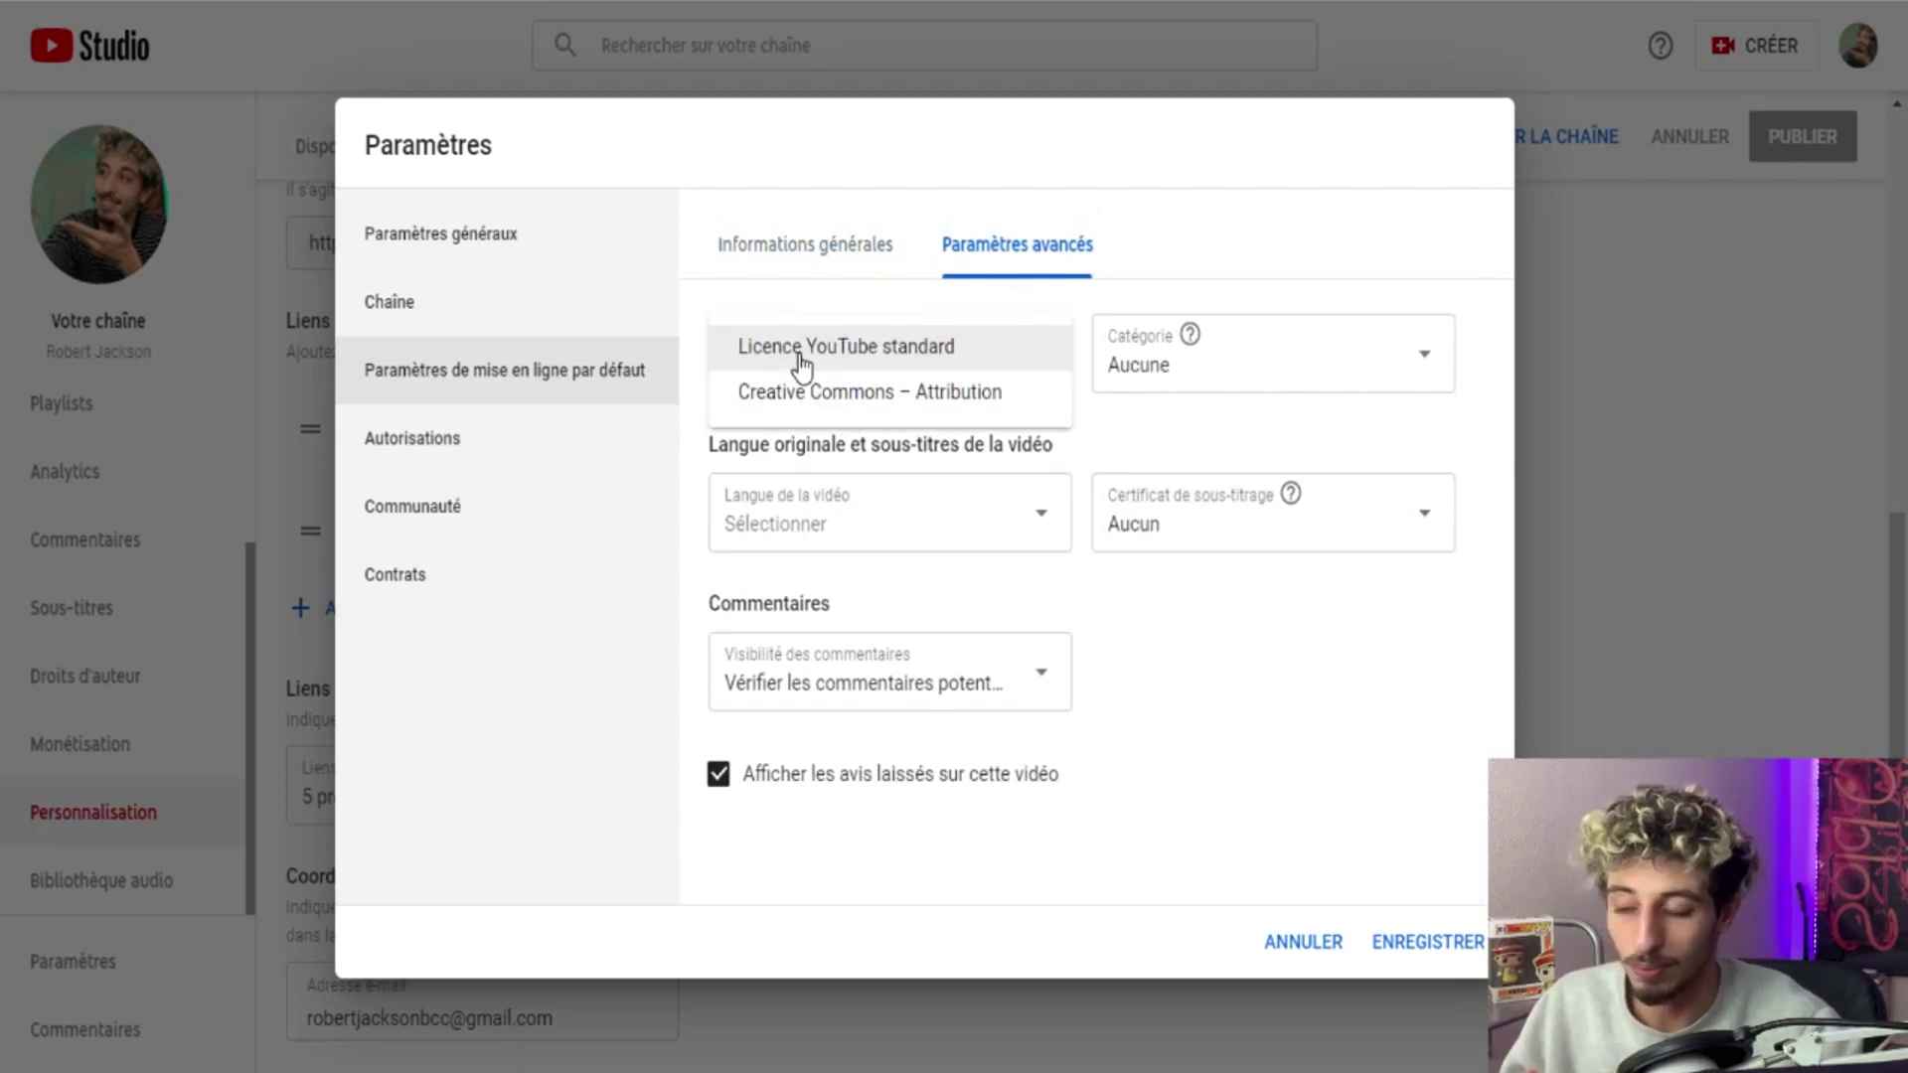
left_click(970, 362)
left_click(1129, 383)
scroll(1142, 484, "down", 1)
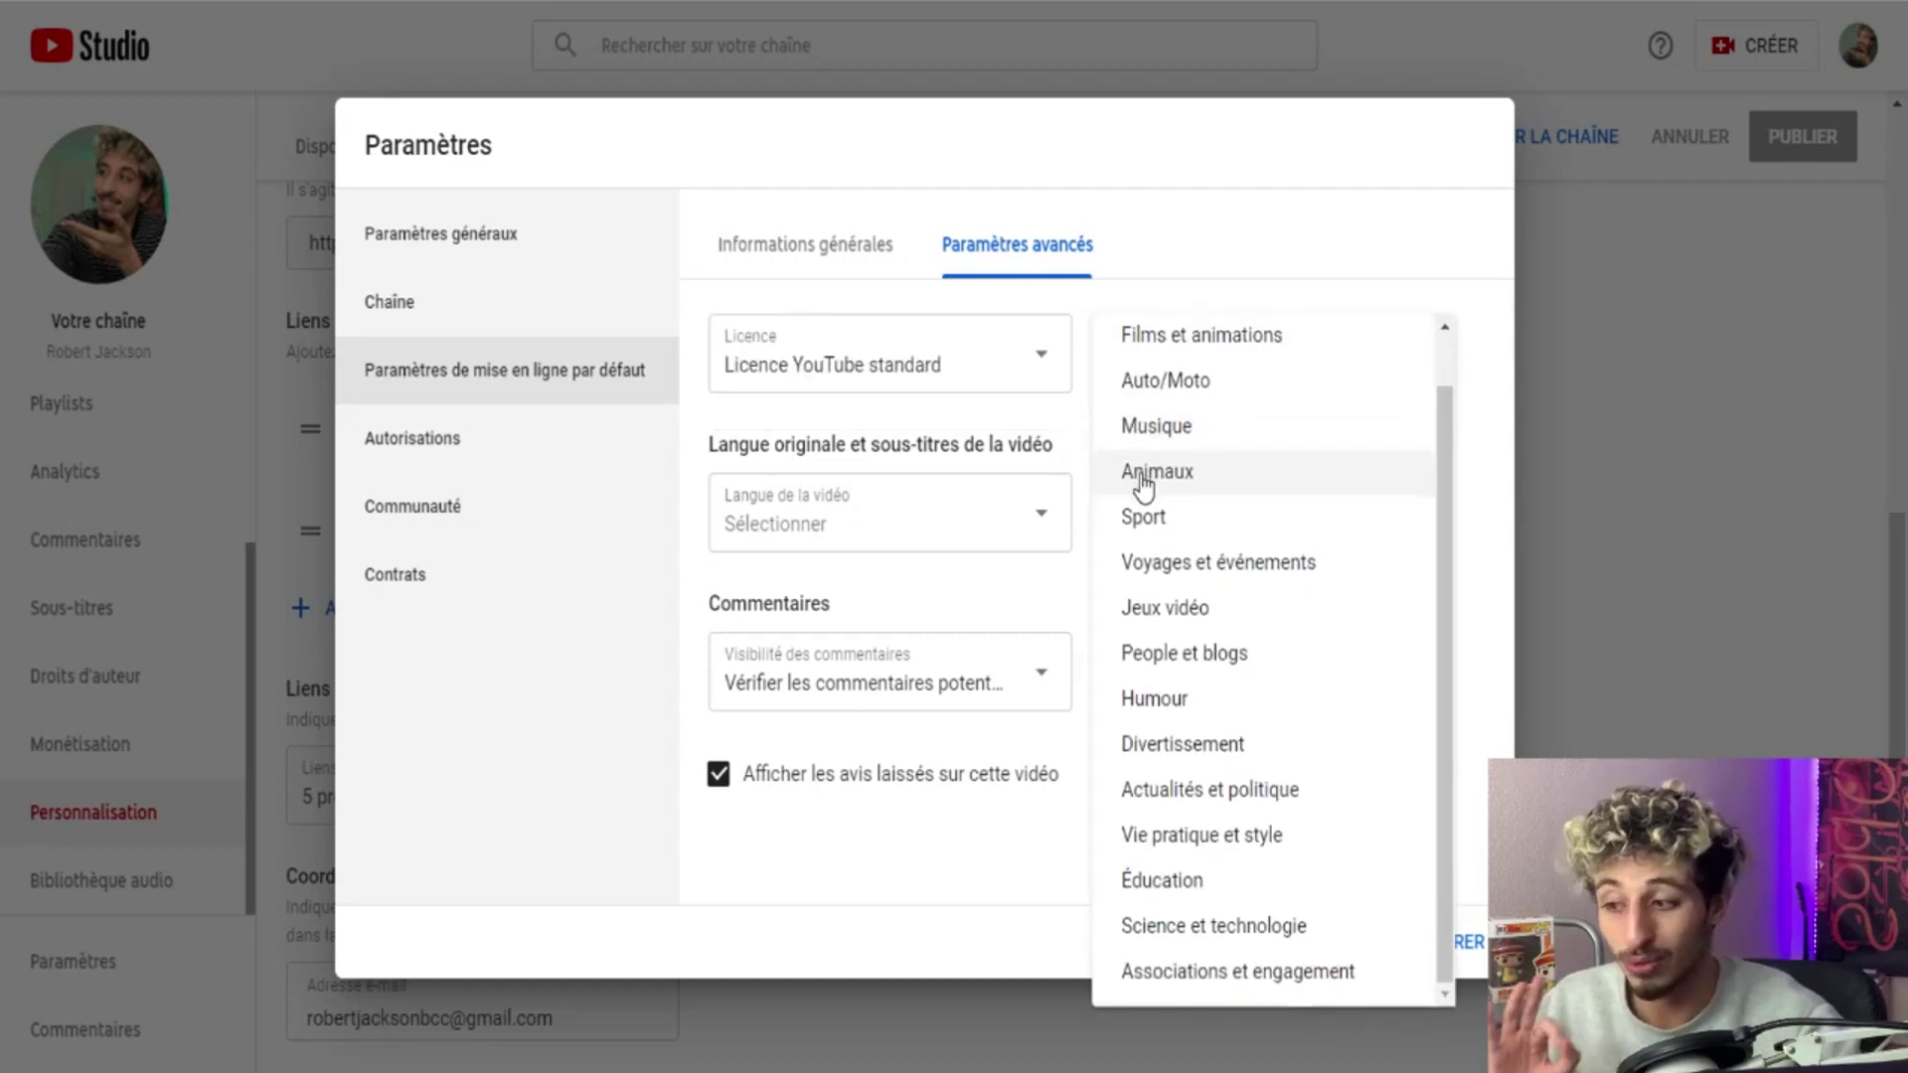
scroll(1144, 487, "up", 1)
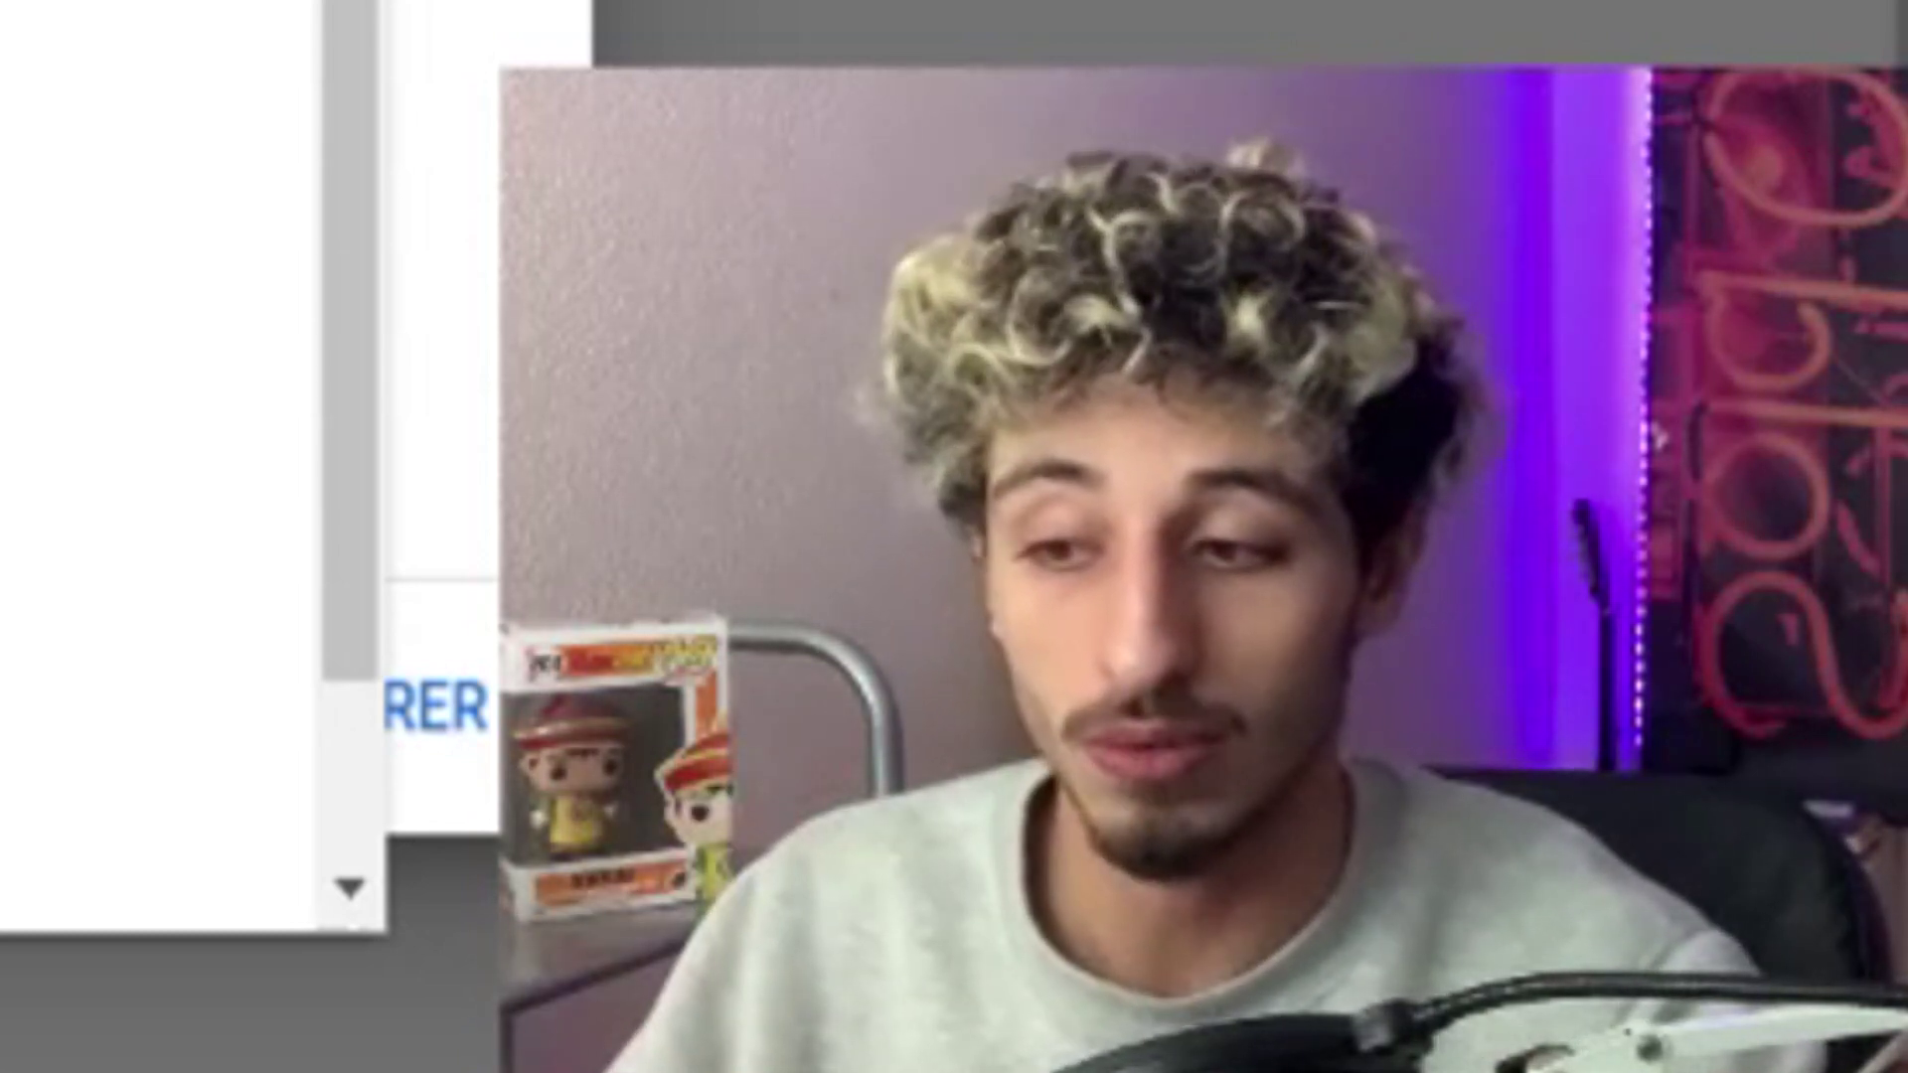
scroll(159, 467, "down", 1)
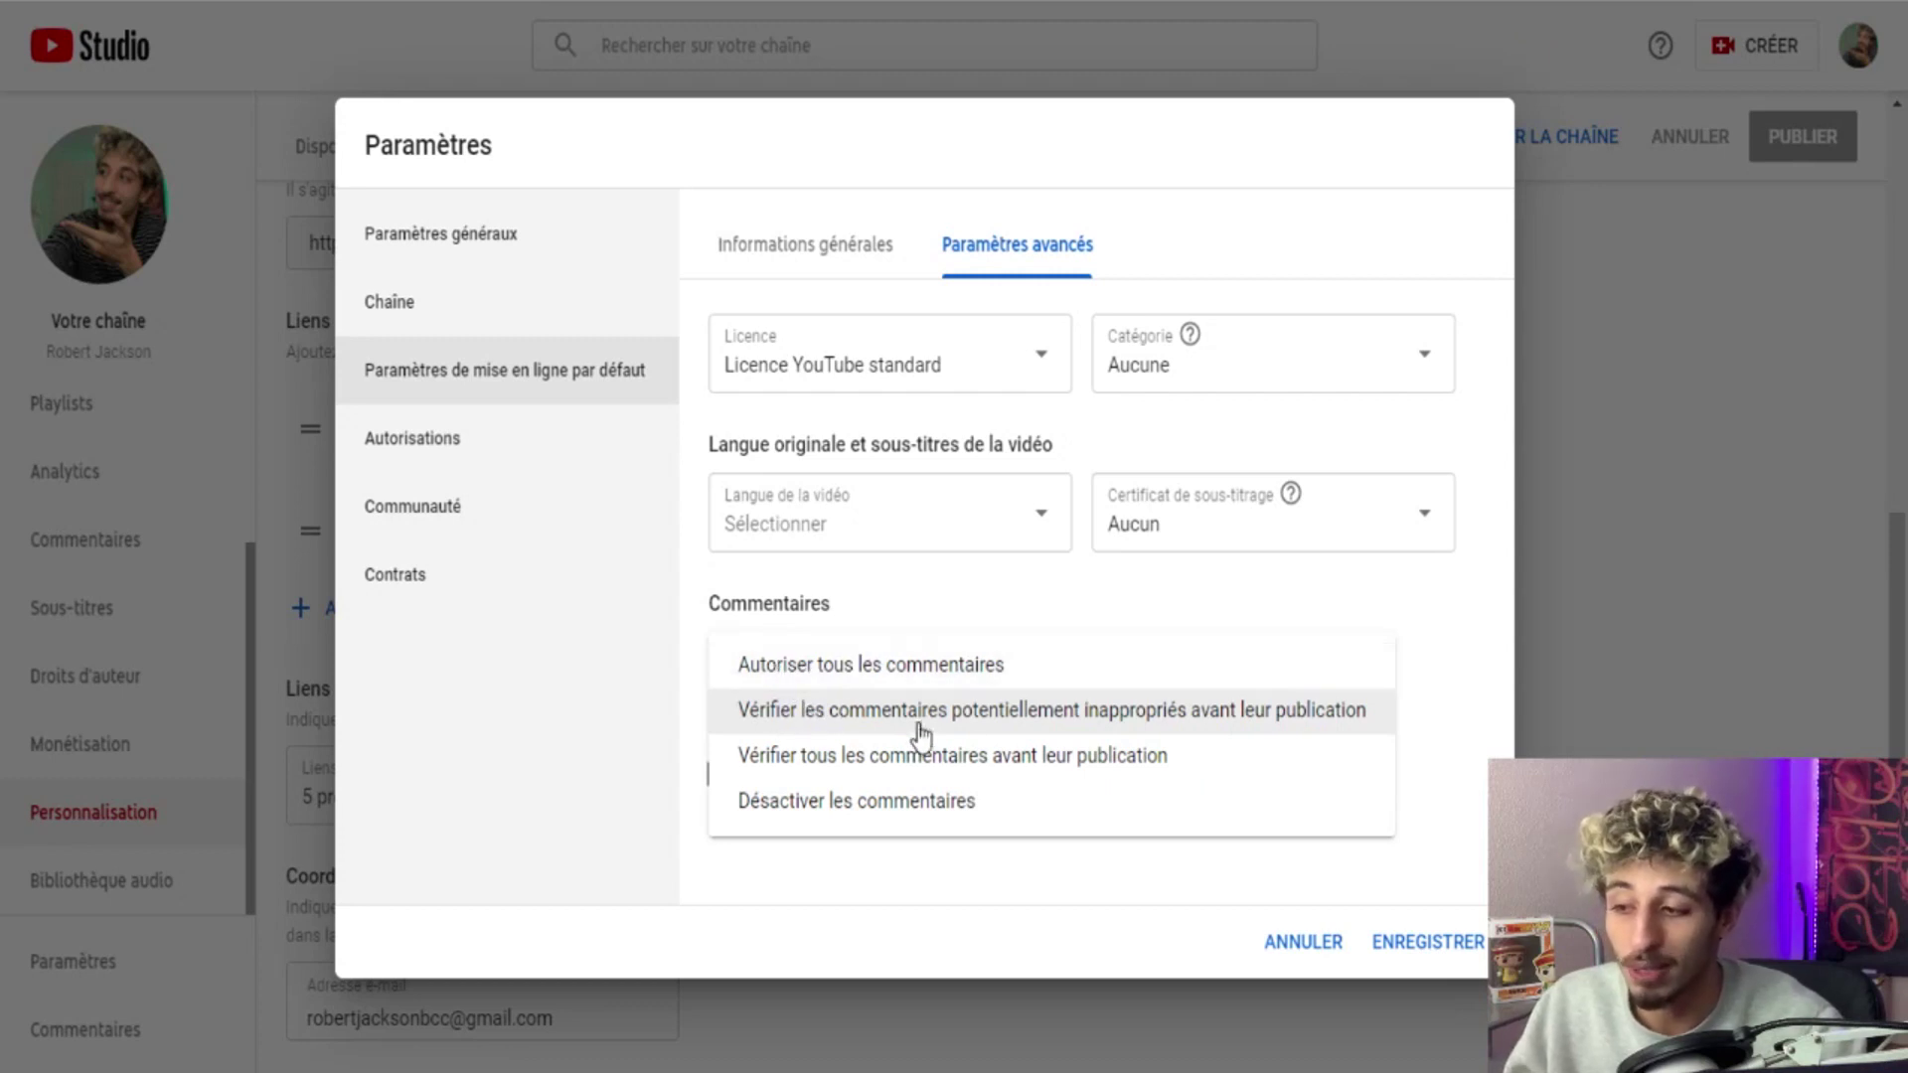
left_click(1278, 728)
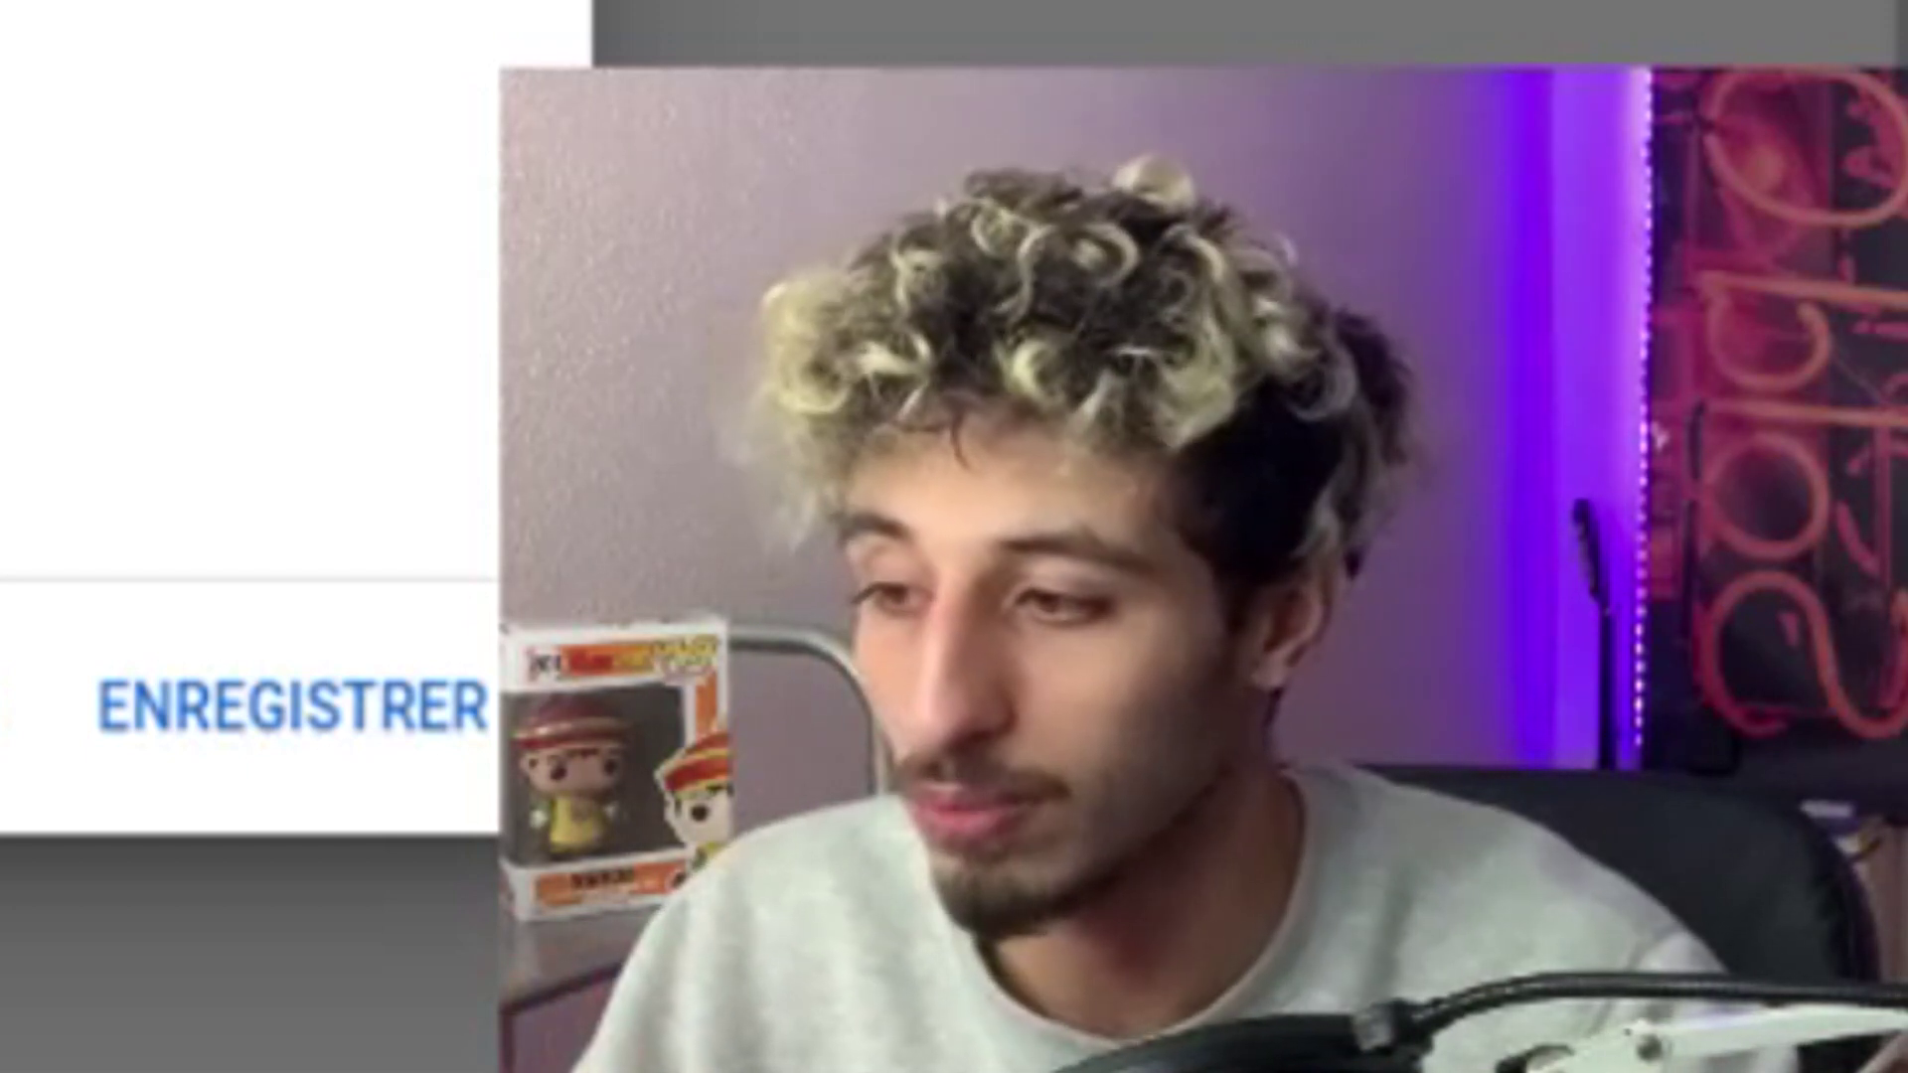
Check the Communauté settings, where moderators, approved users, hidden users and blocked words are empty.
left_click(522, 505)
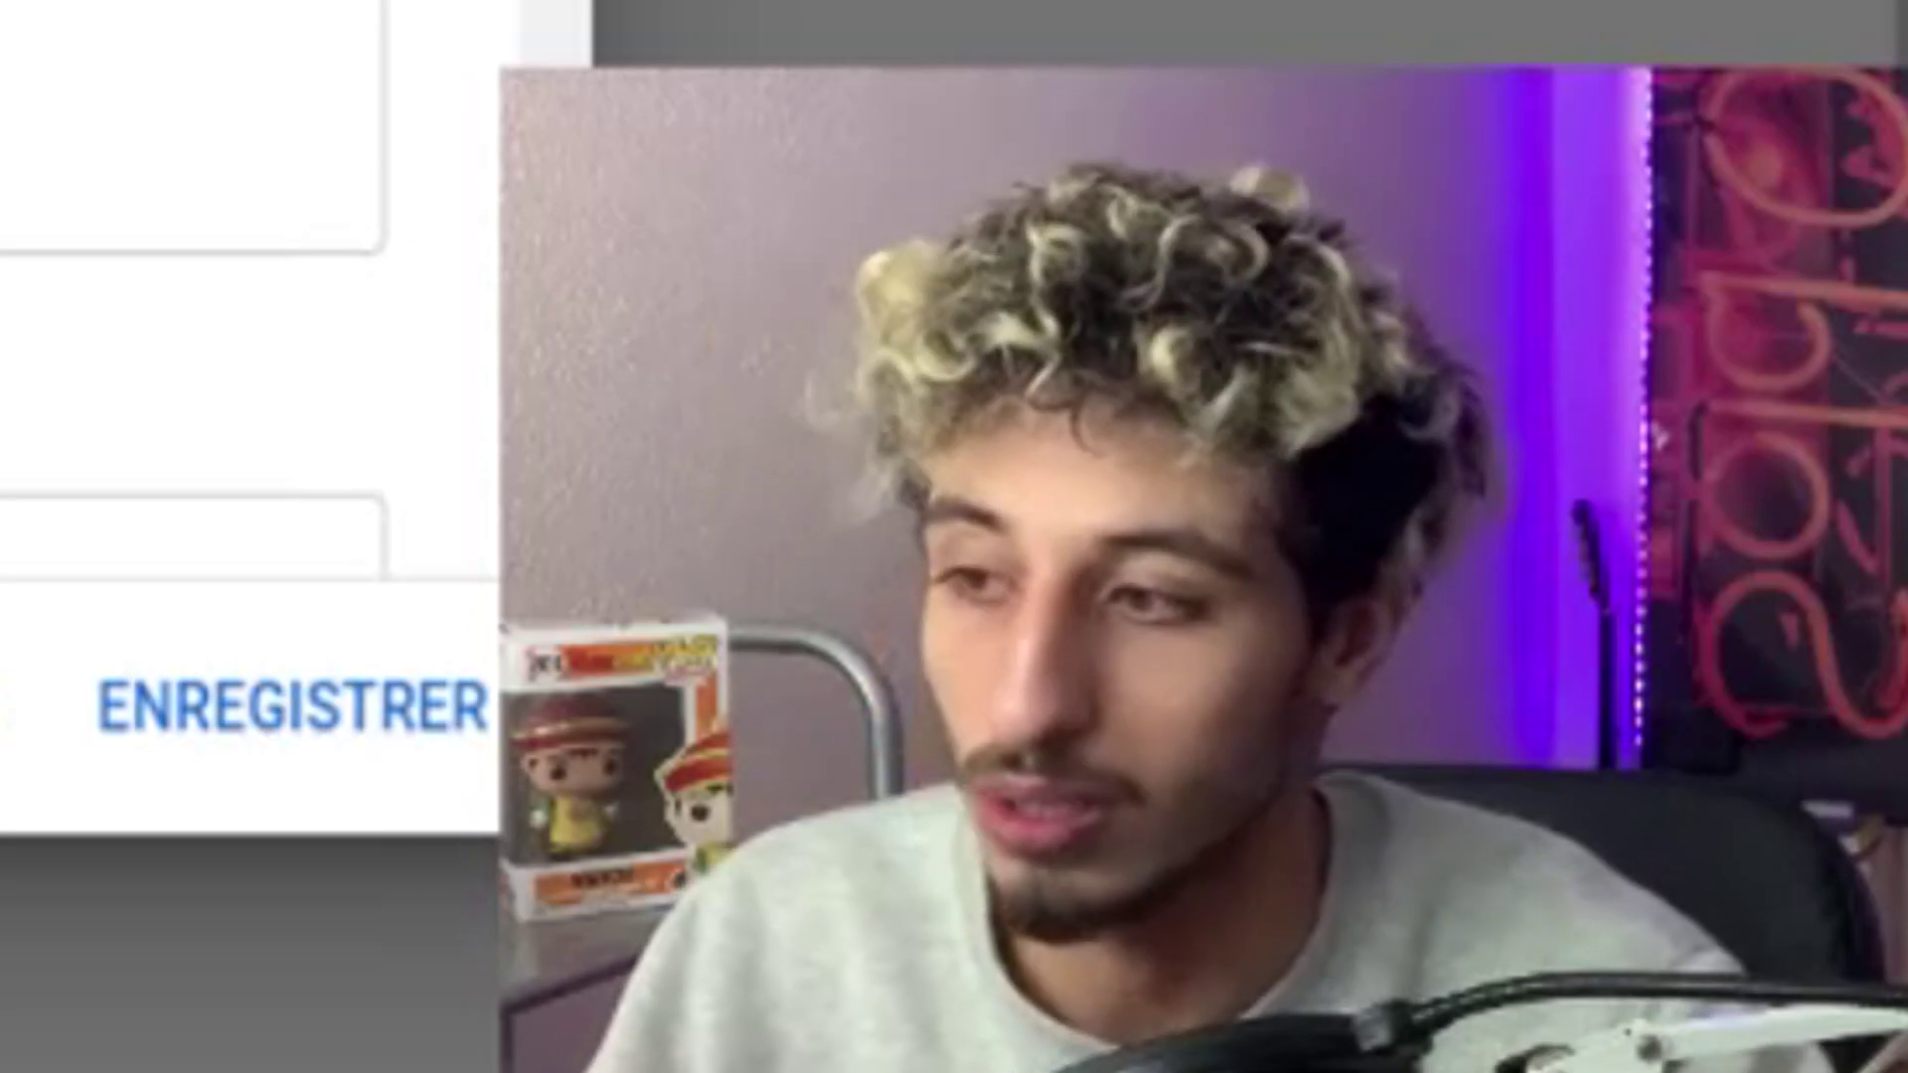
scroll(941, 396, "down", 1)
scroll(941, 396, "down", 3)
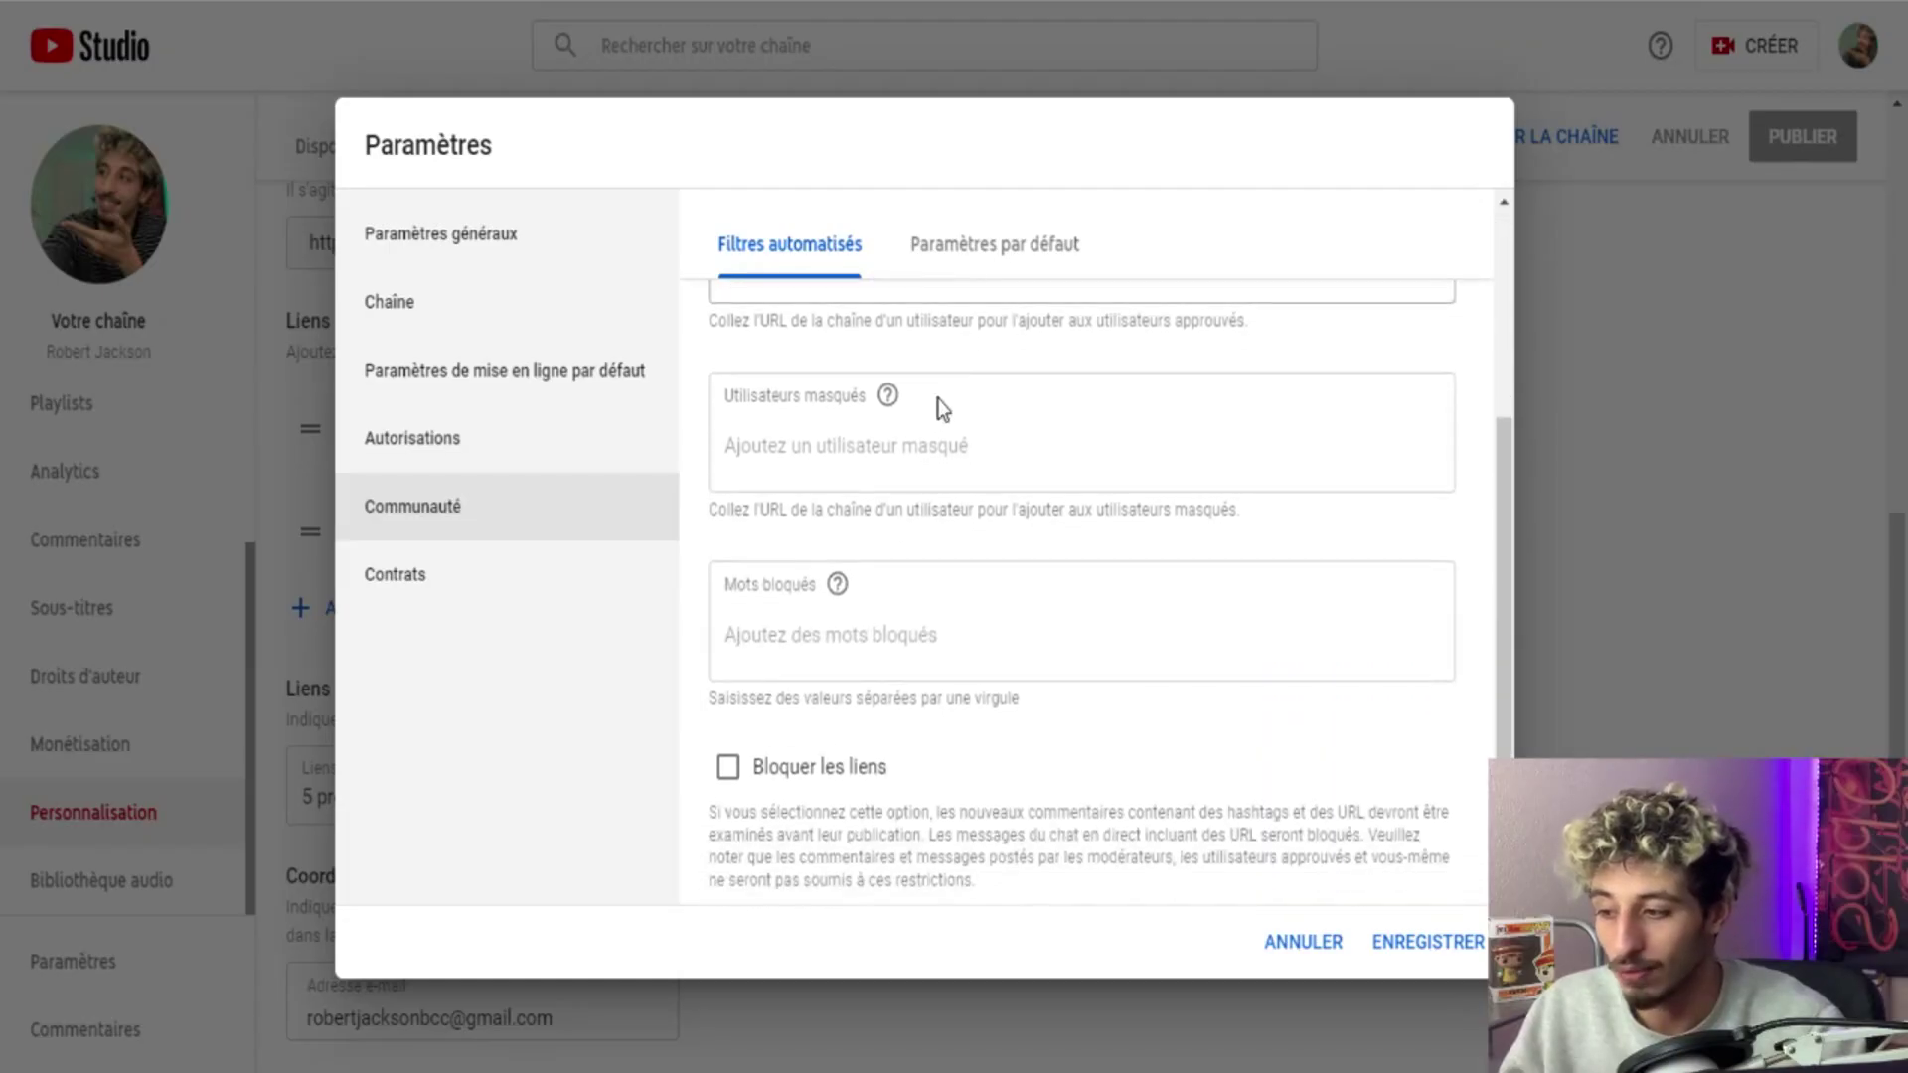
scroll(908, 450, "up", 1)
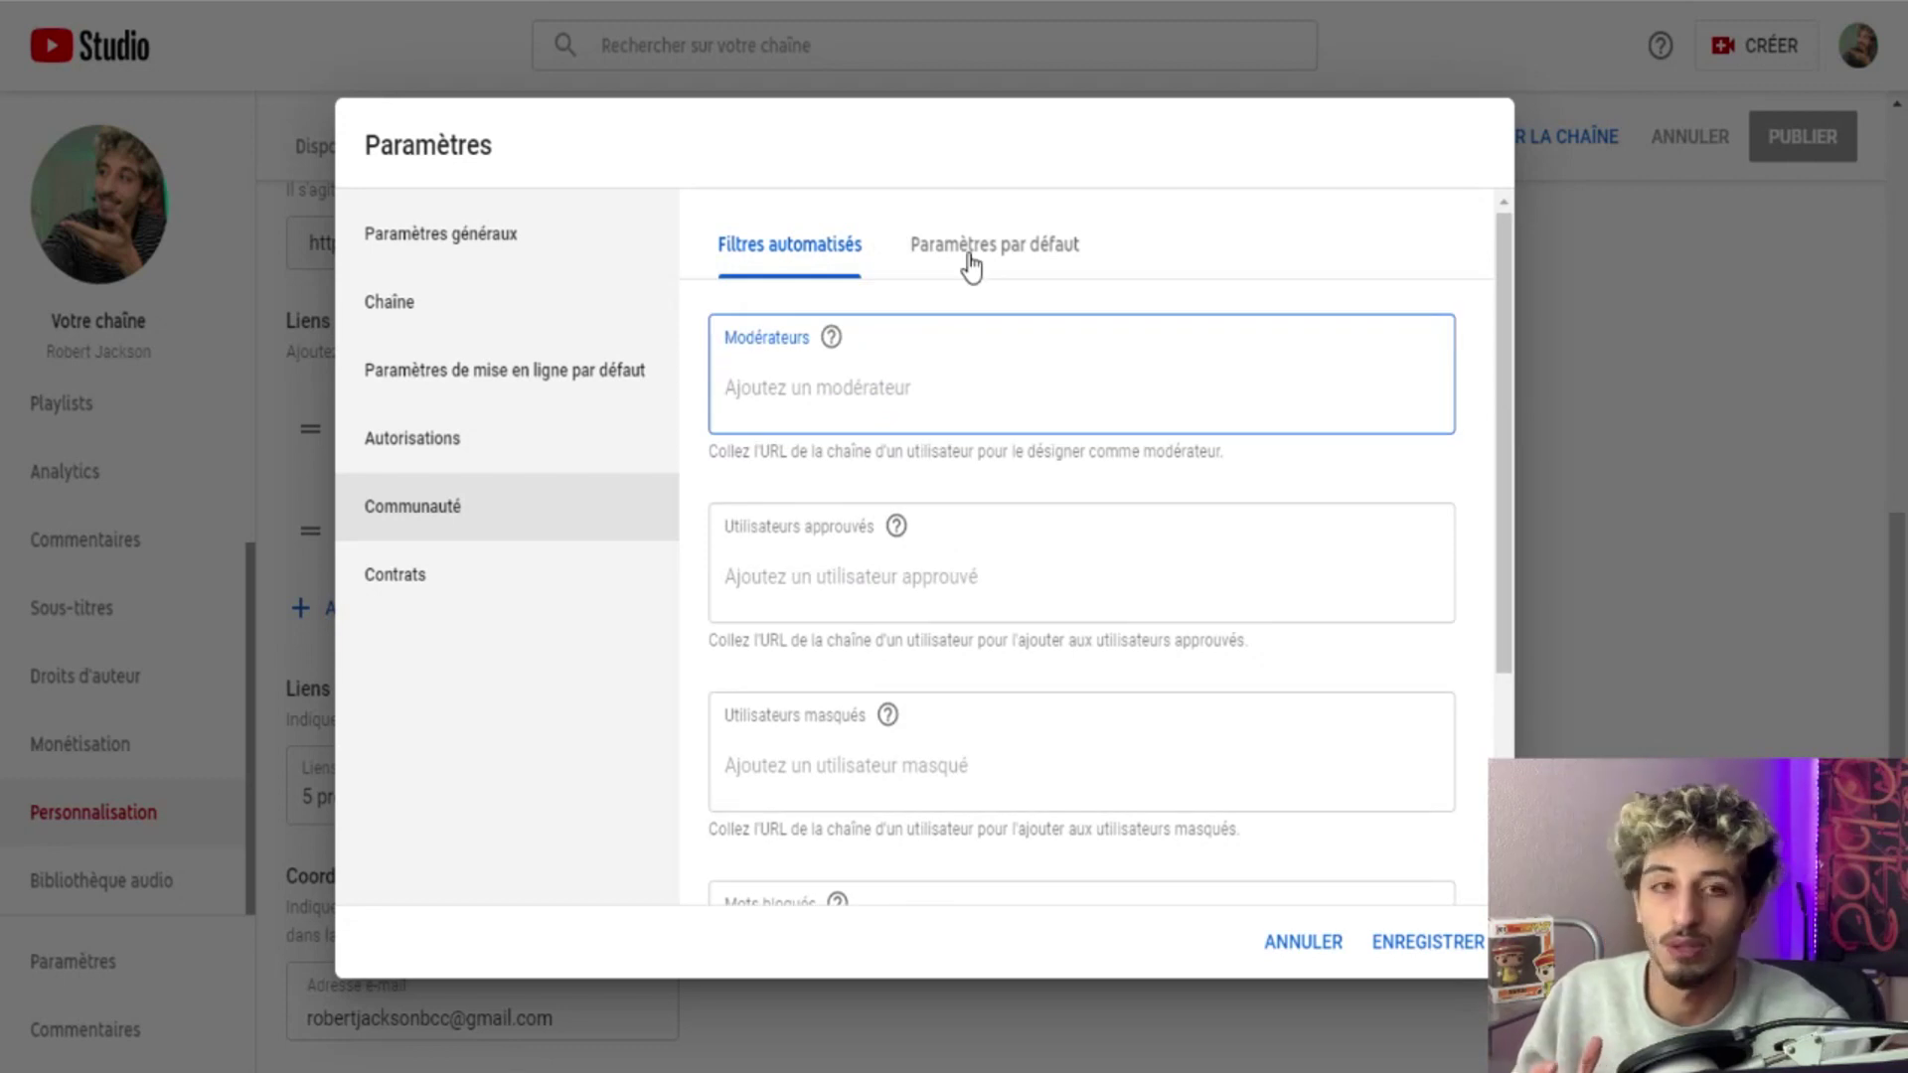